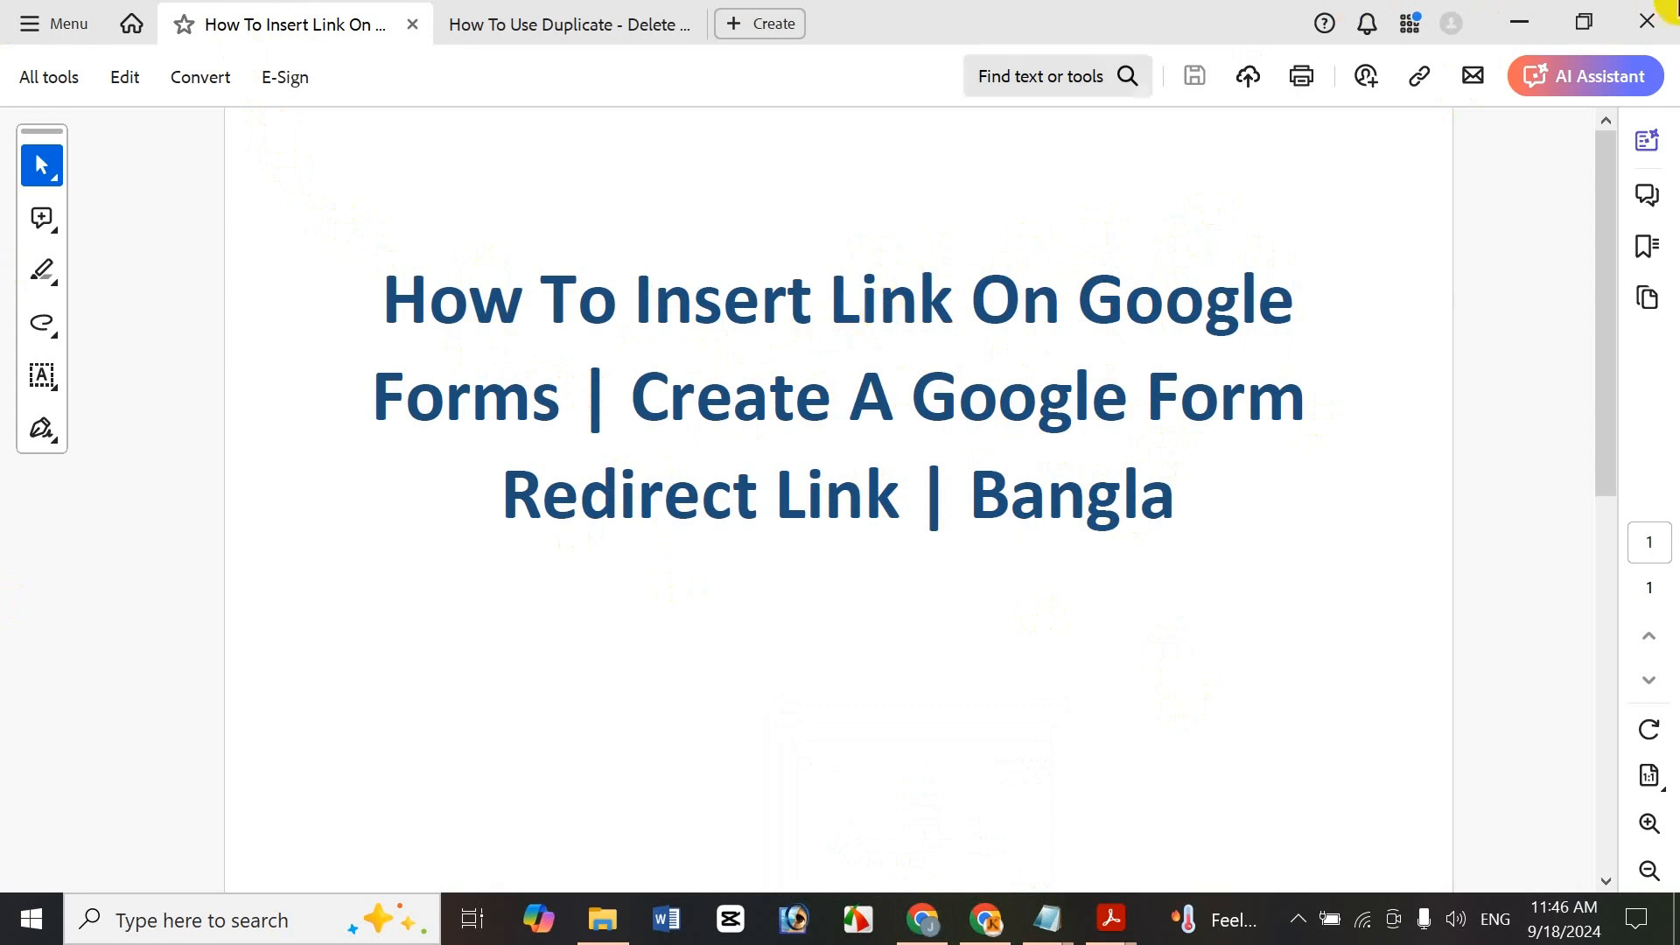
Switch from the PDF reader to Chrome and open Google Forms
click(1523, 19)
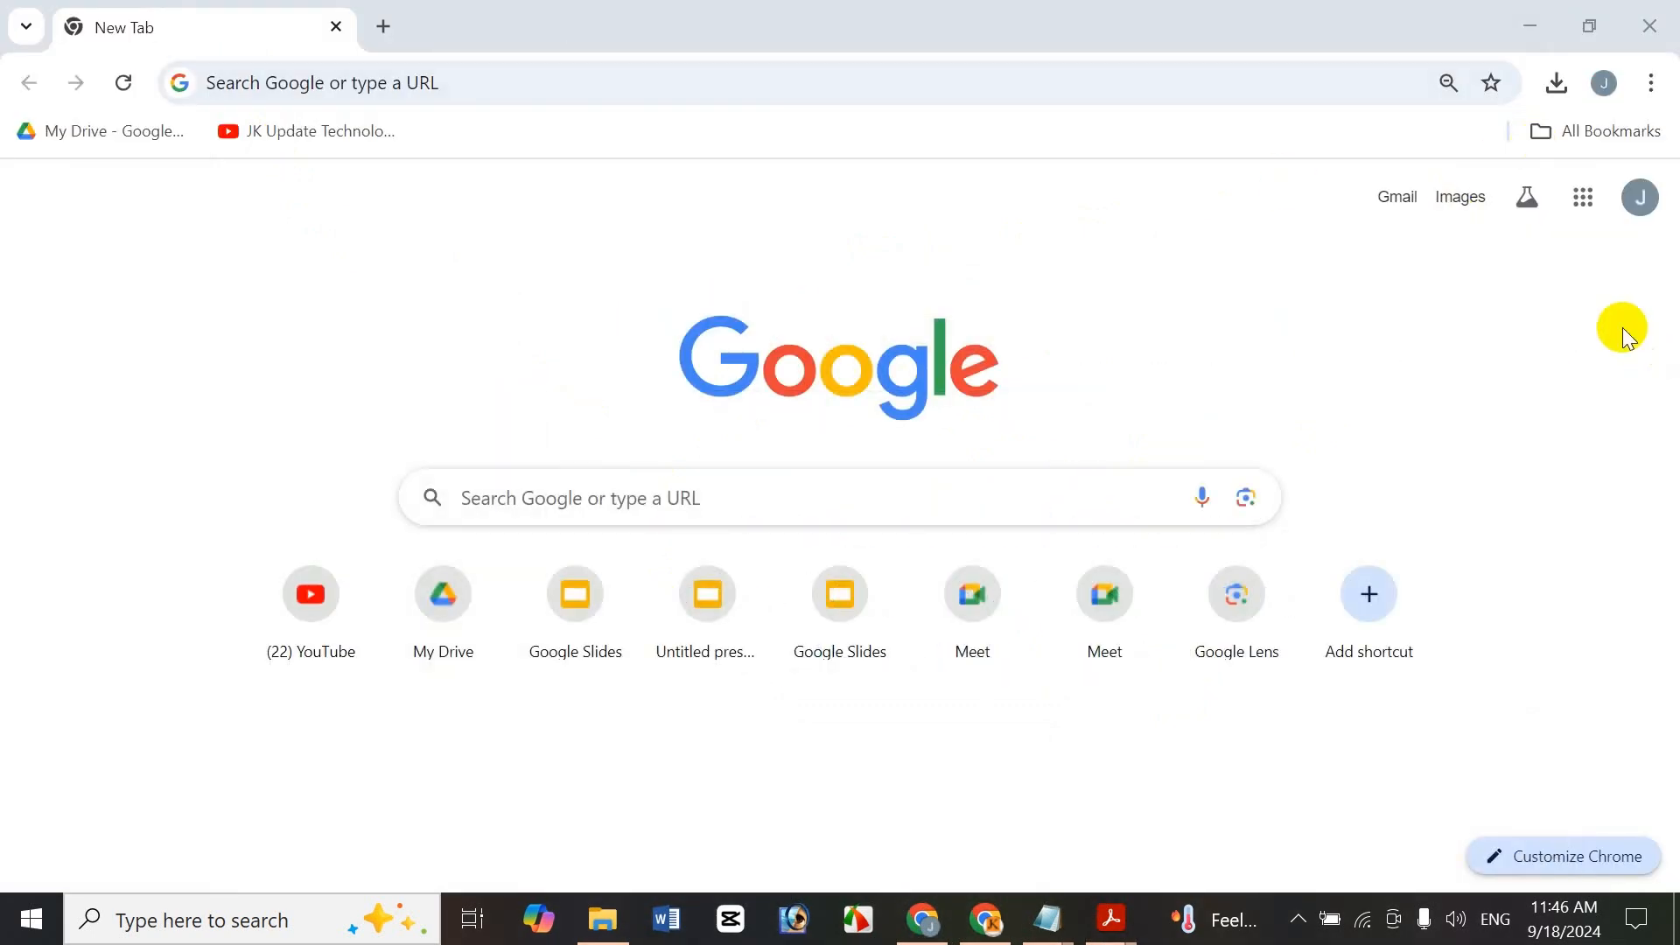
click(1584, 196)
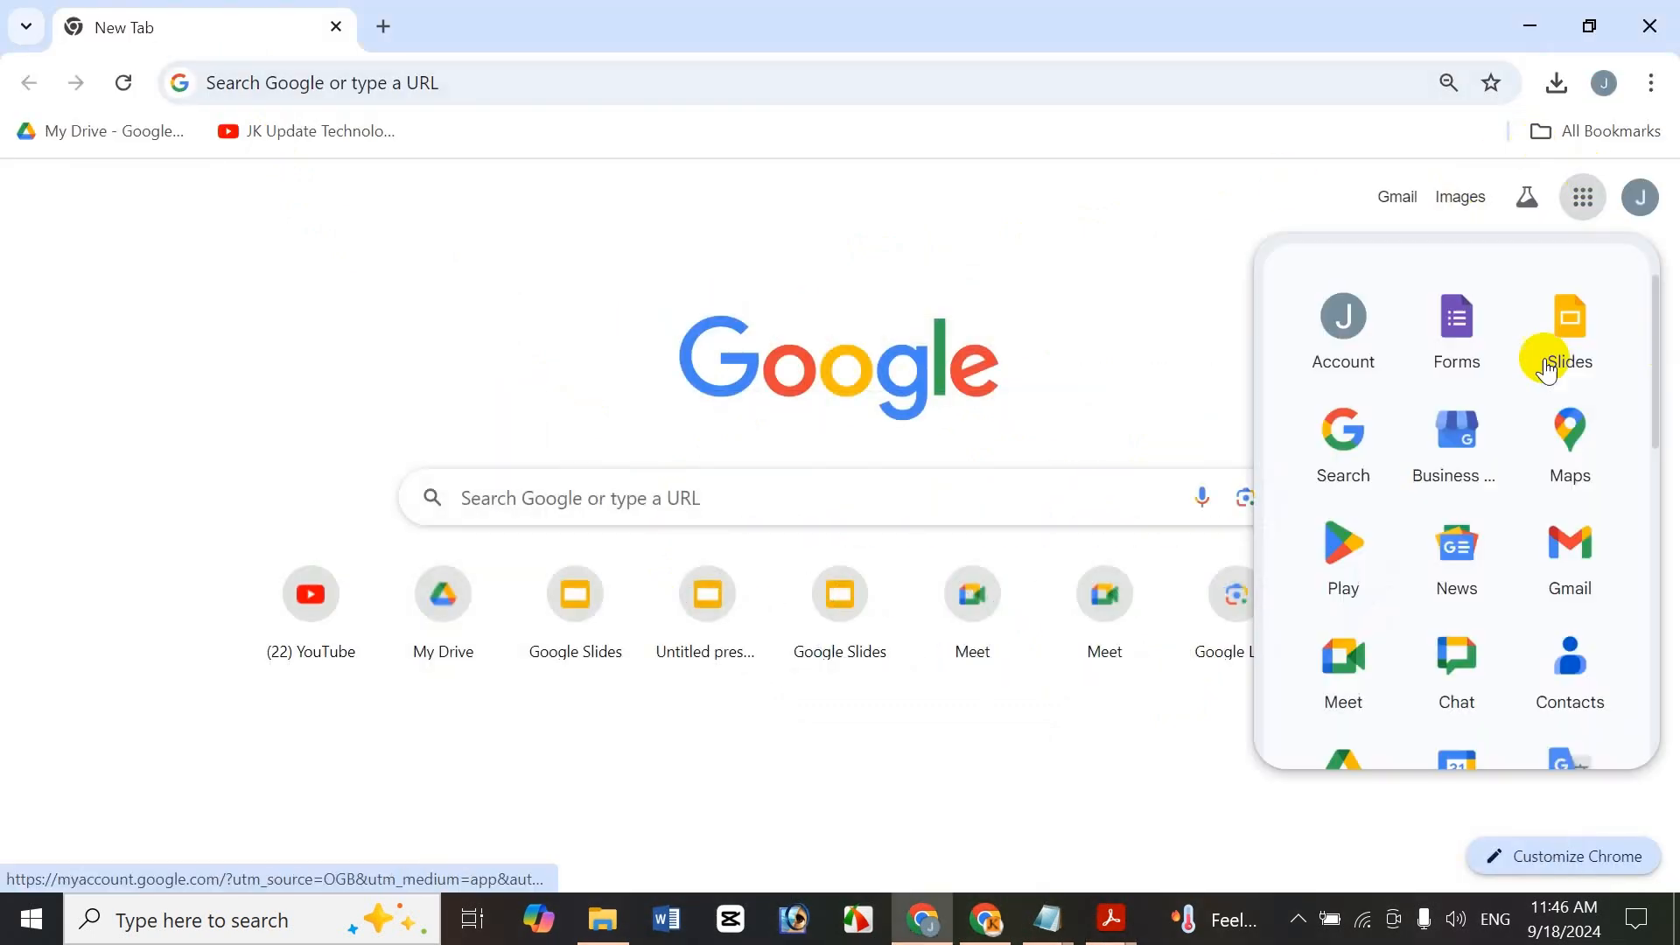
click(1459, 360)
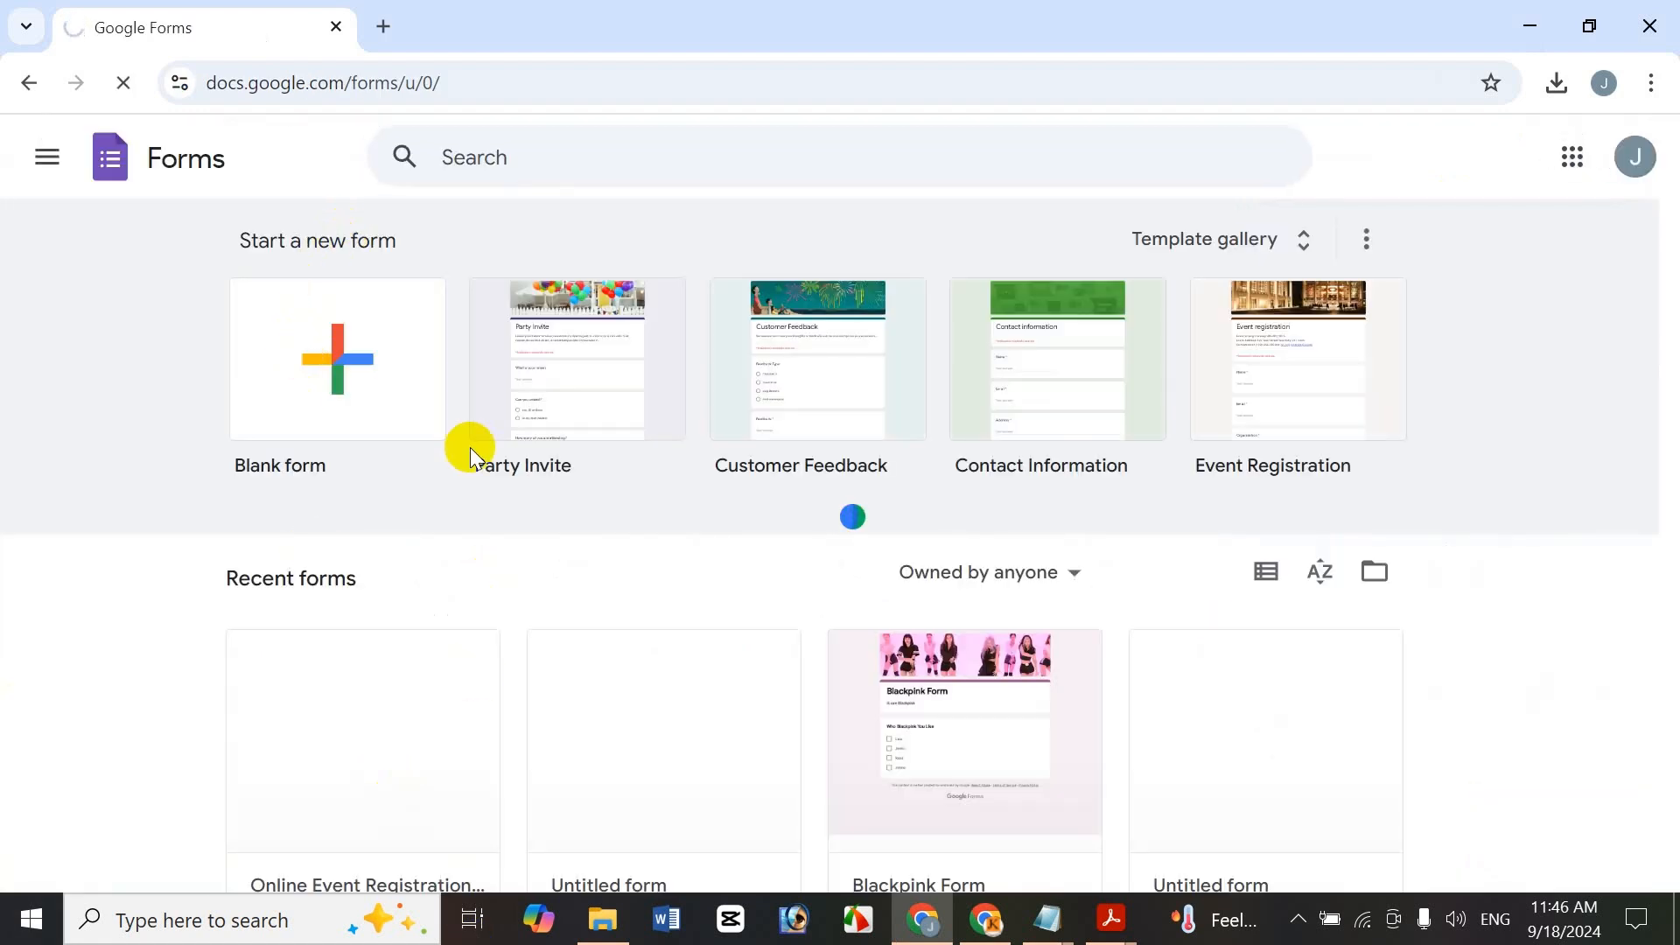
Leave the newly created blank form and open the existing Online Event Registration Form from the recent forms
click(406, 334)
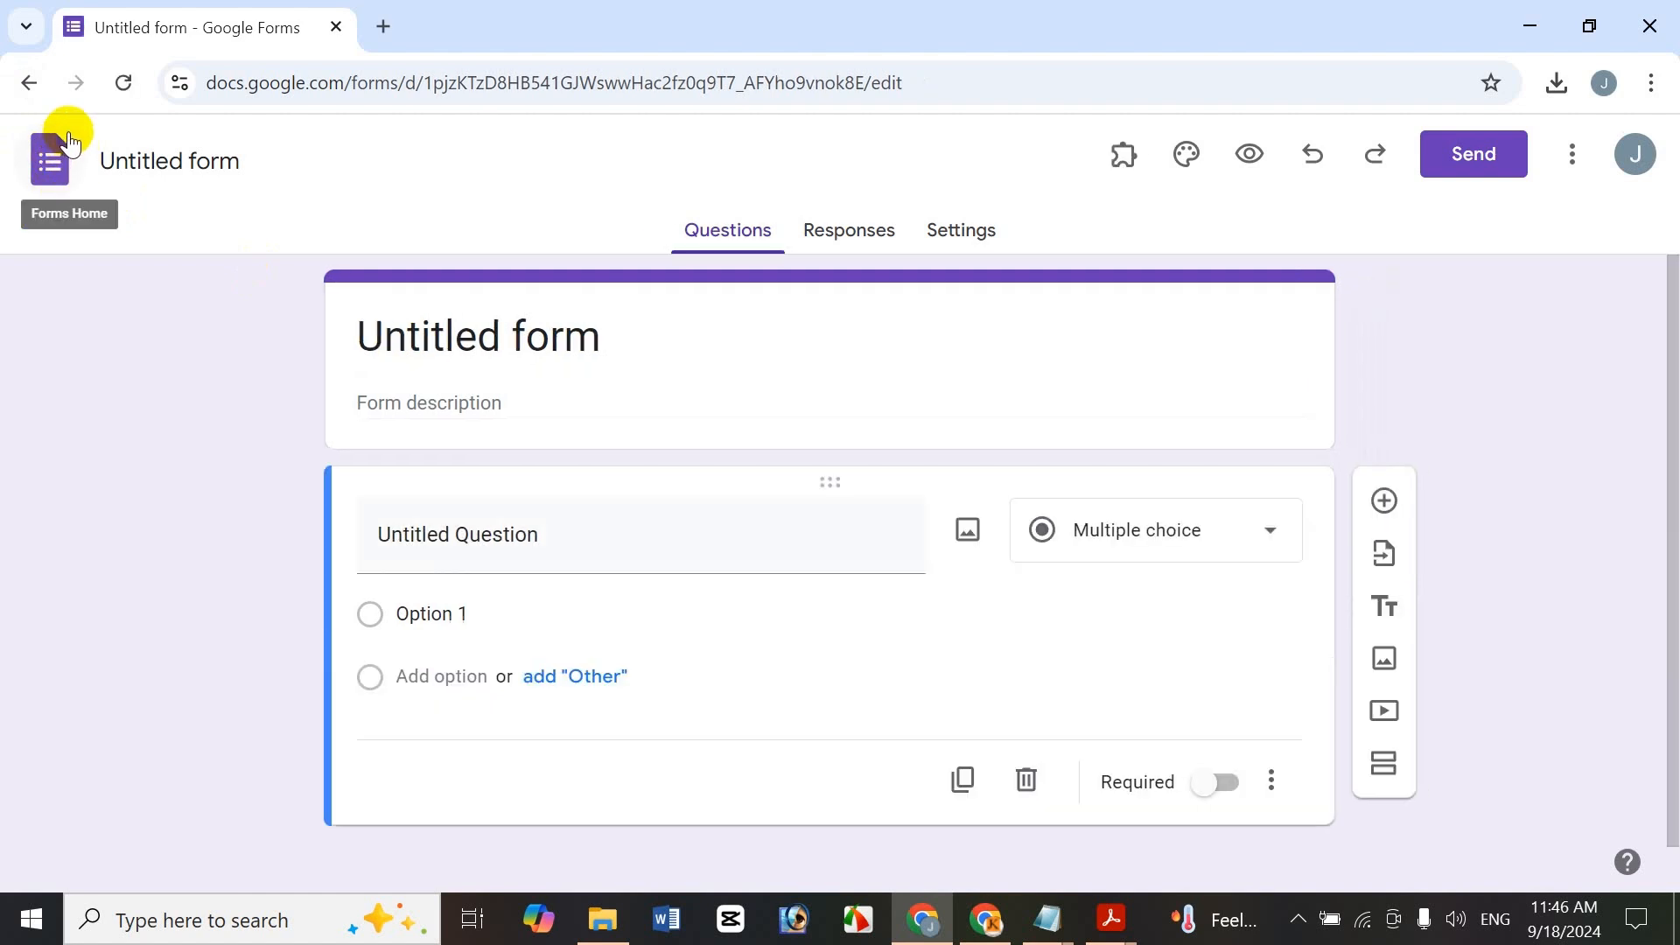
click(69, 142)
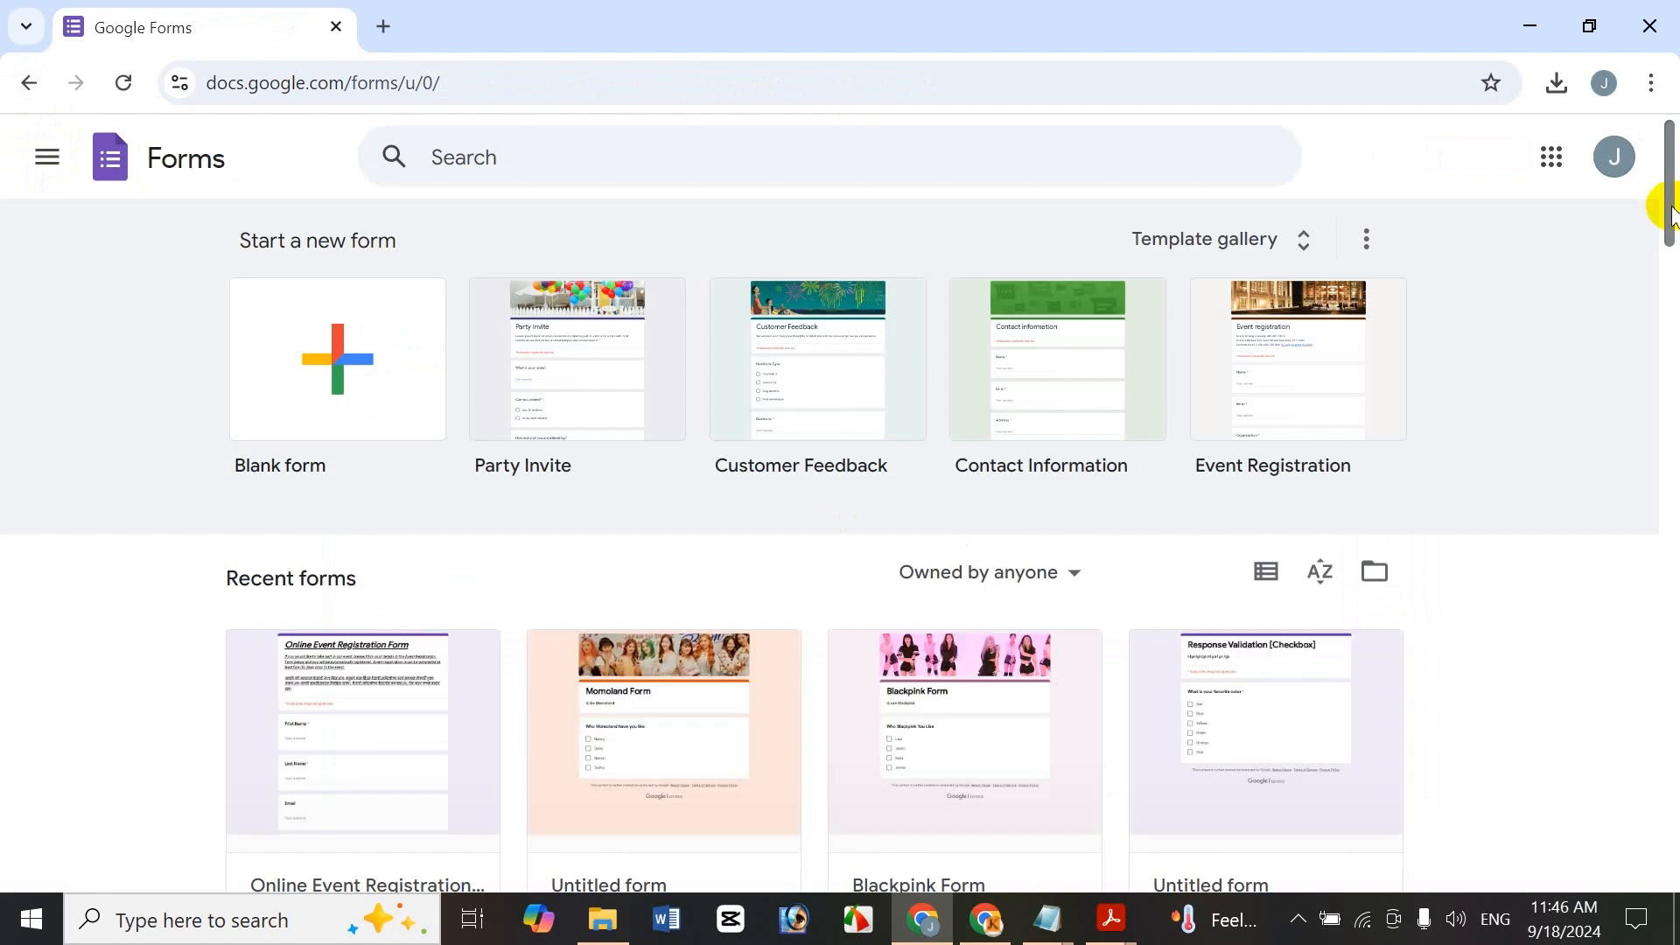
drag(1671, 210, 1666, 264)
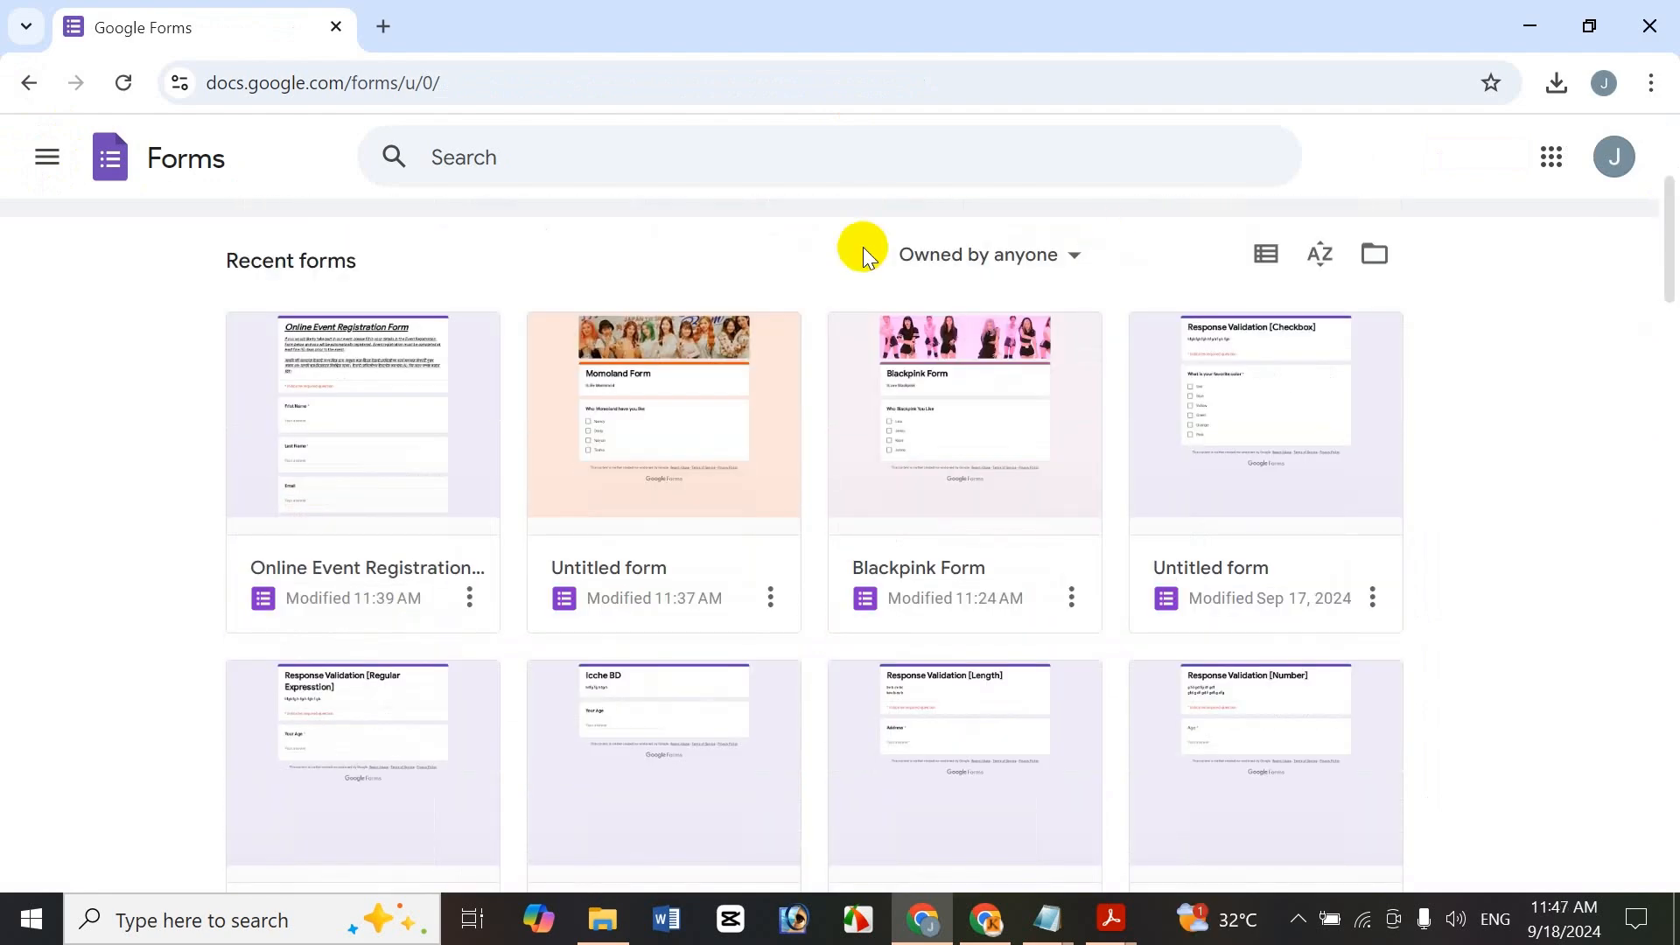
click(407, 432)
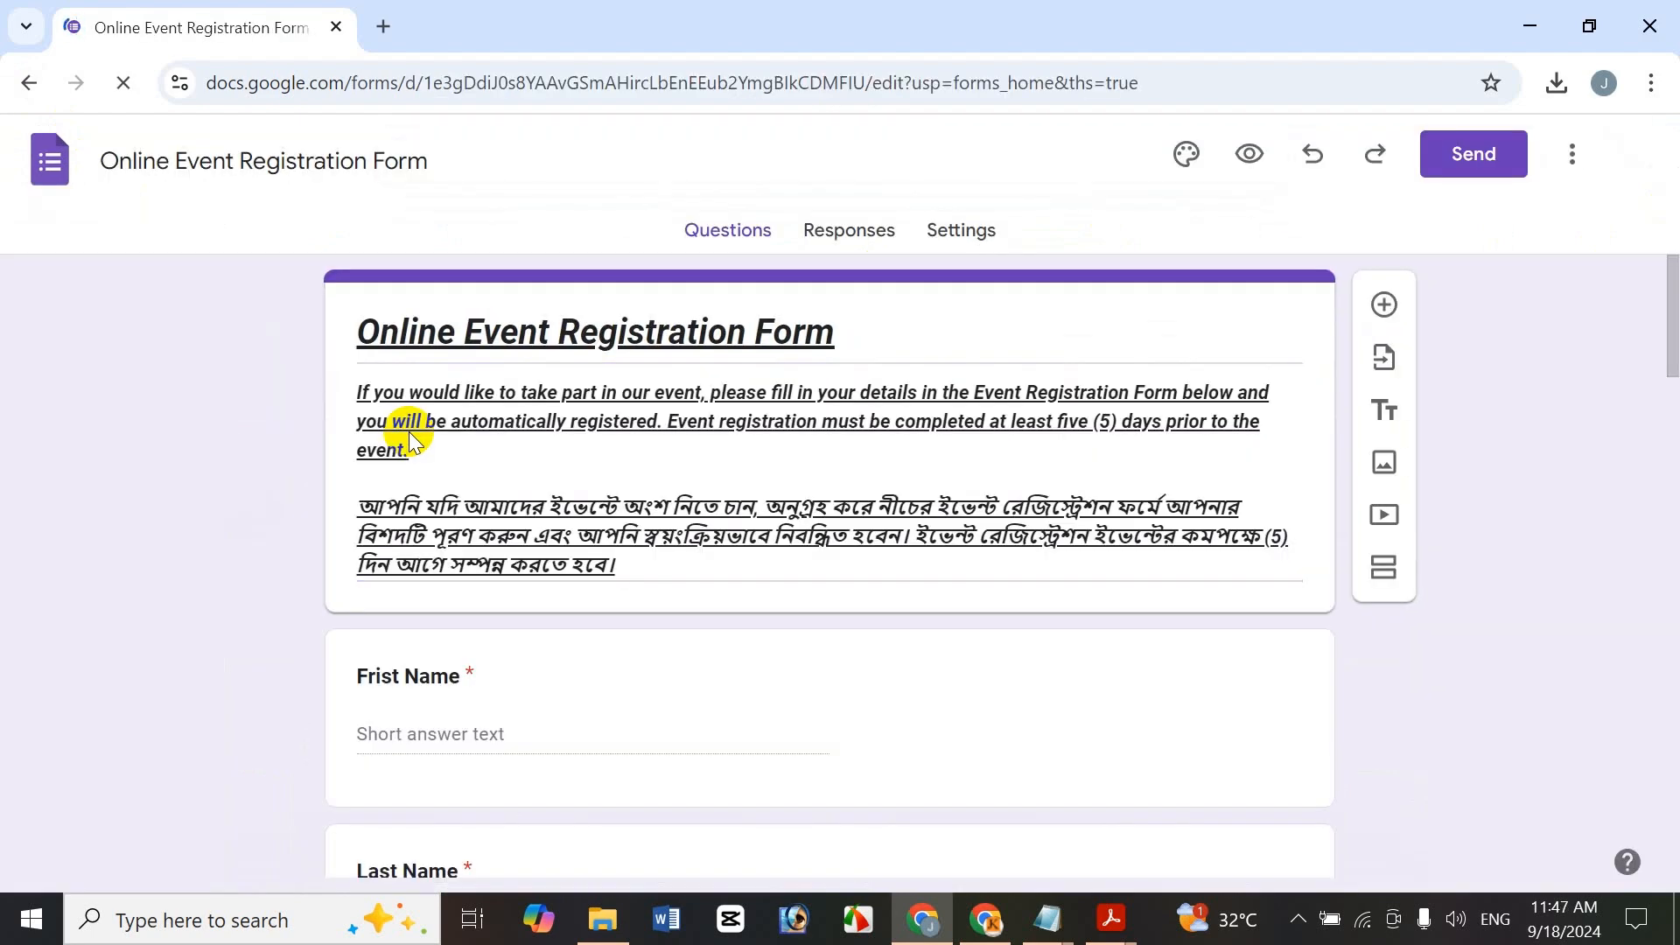
click(515, 347)
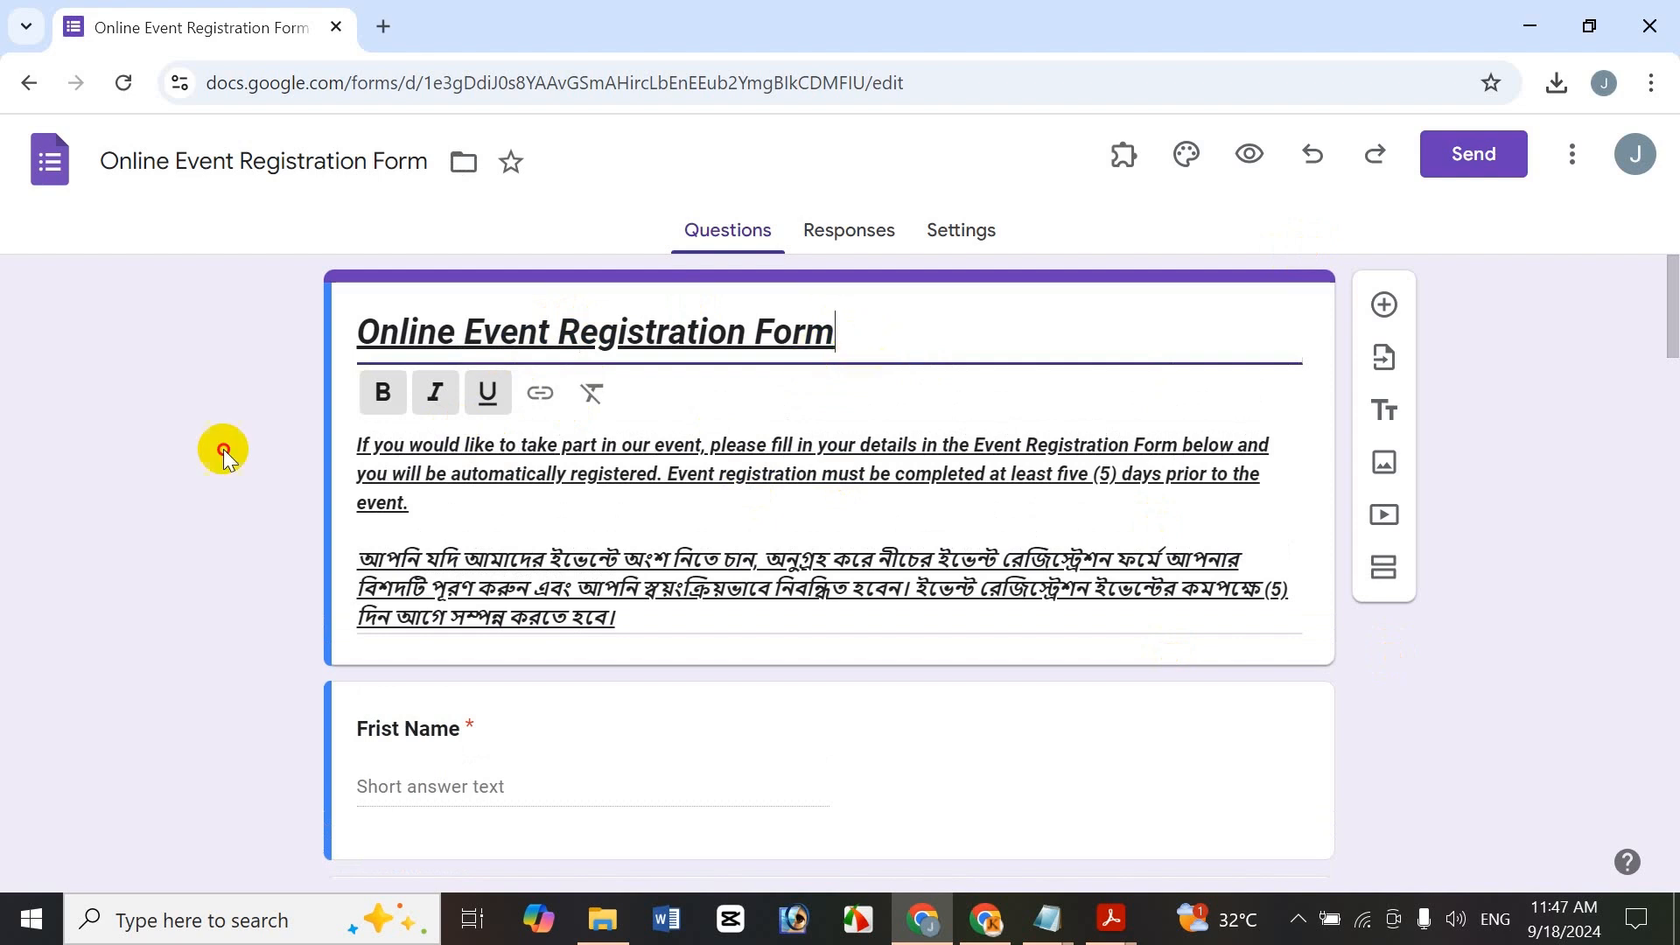
key(ctrl+a)
click(15, 443)
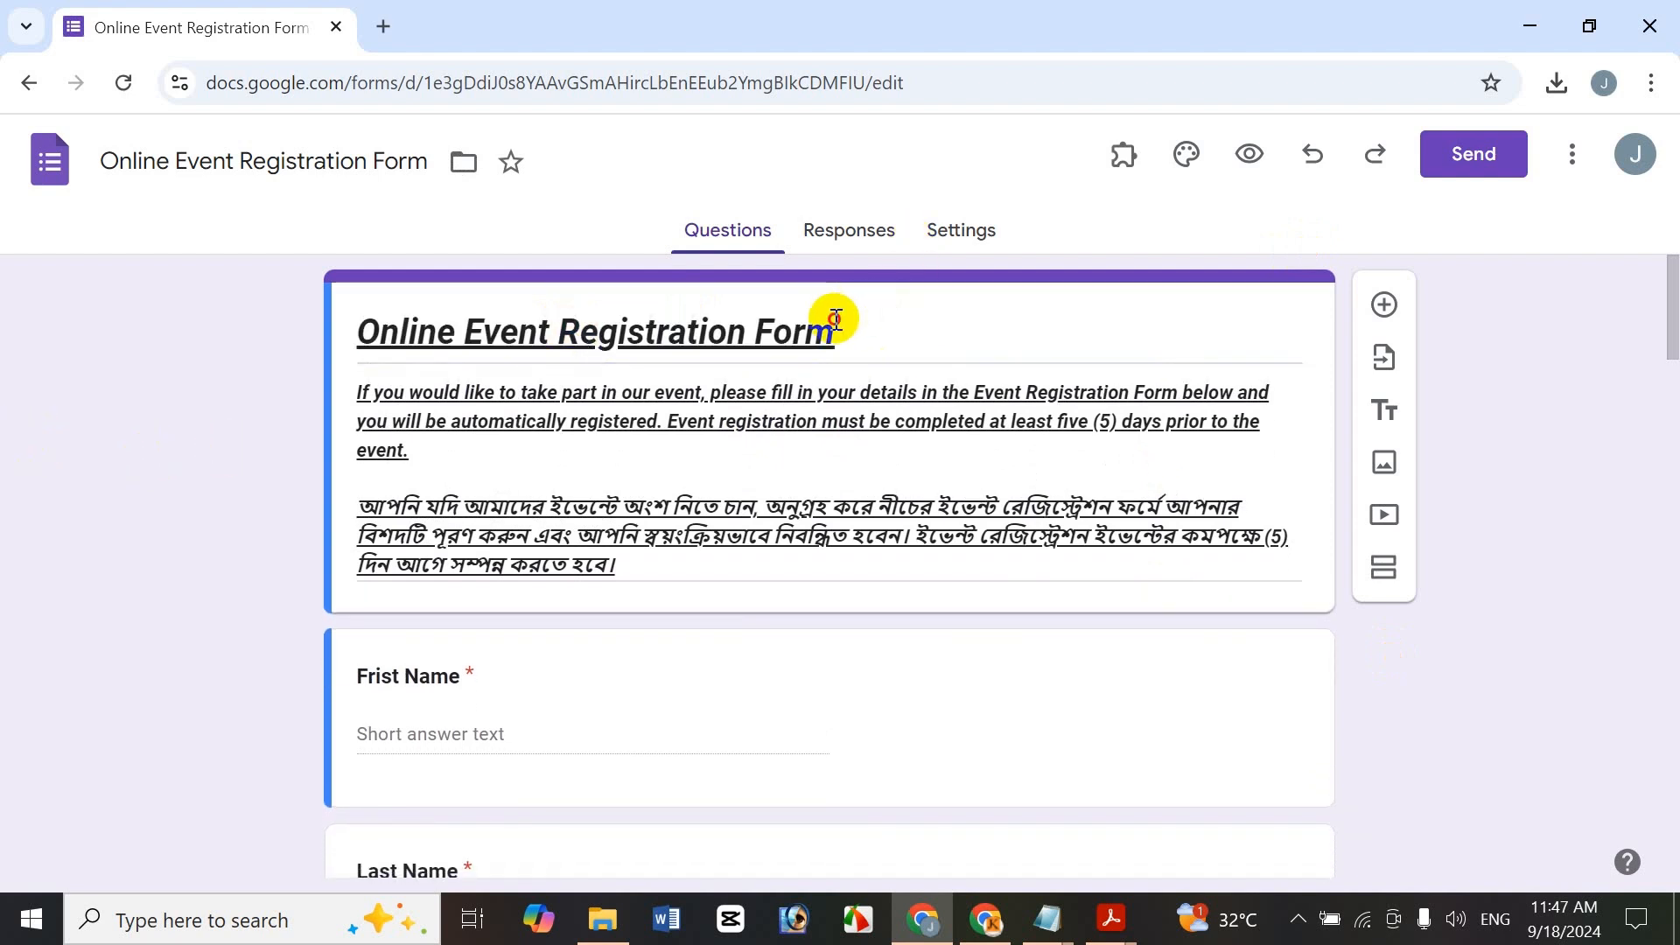
drag(837, 325, 252, 344)
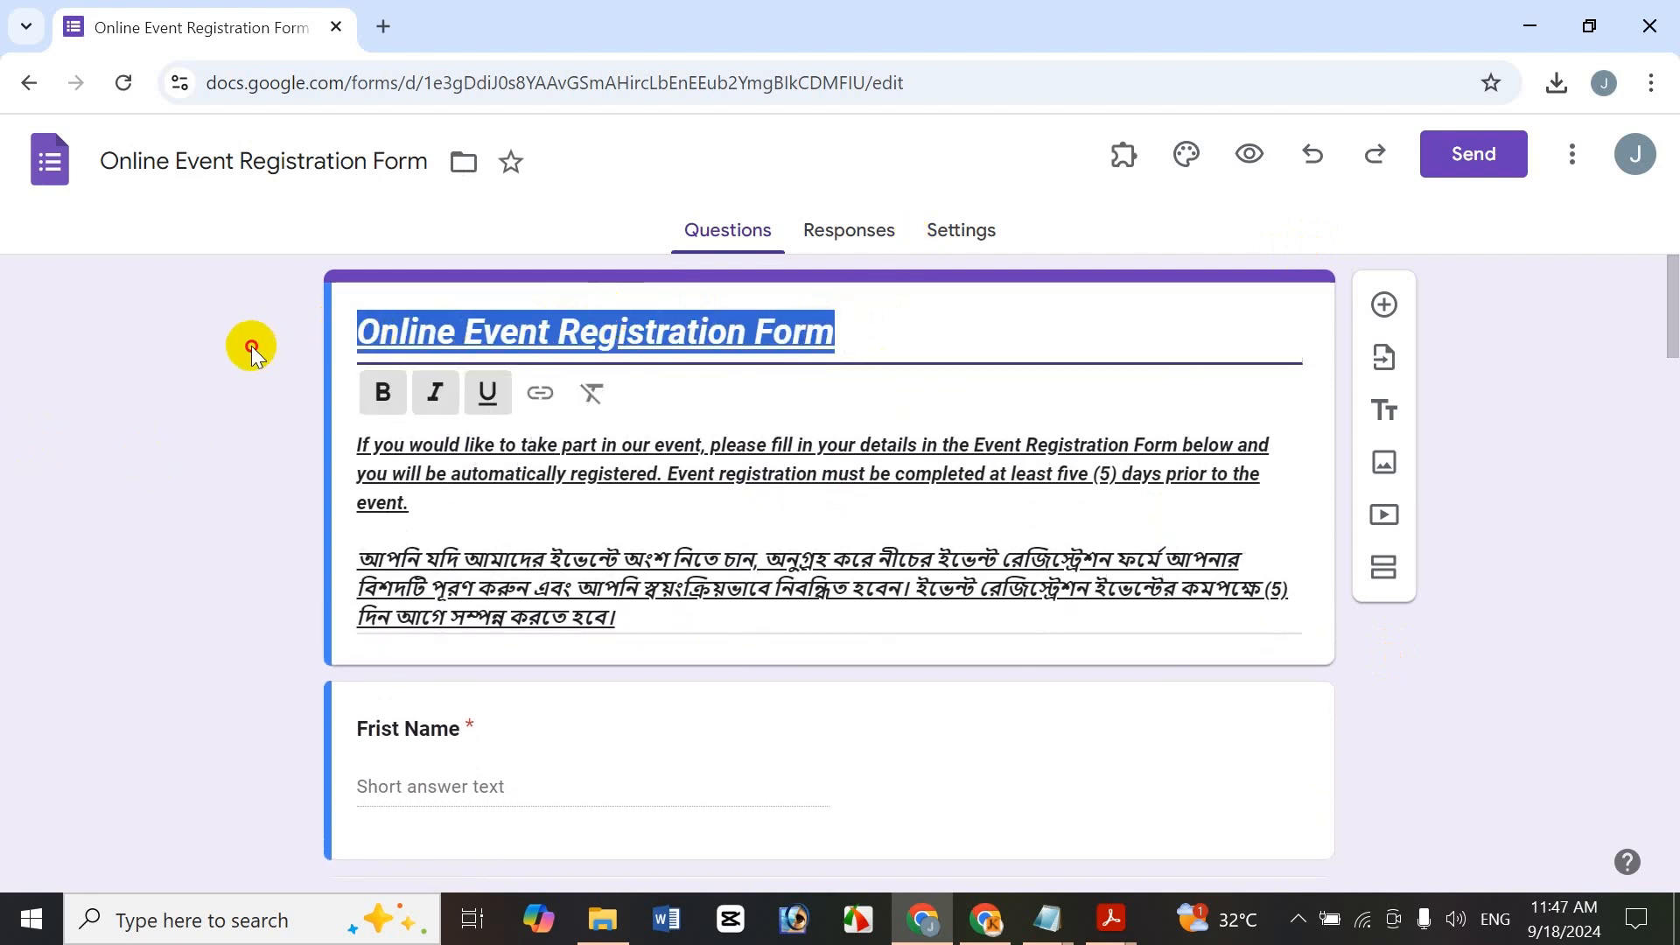
click(542, 395)
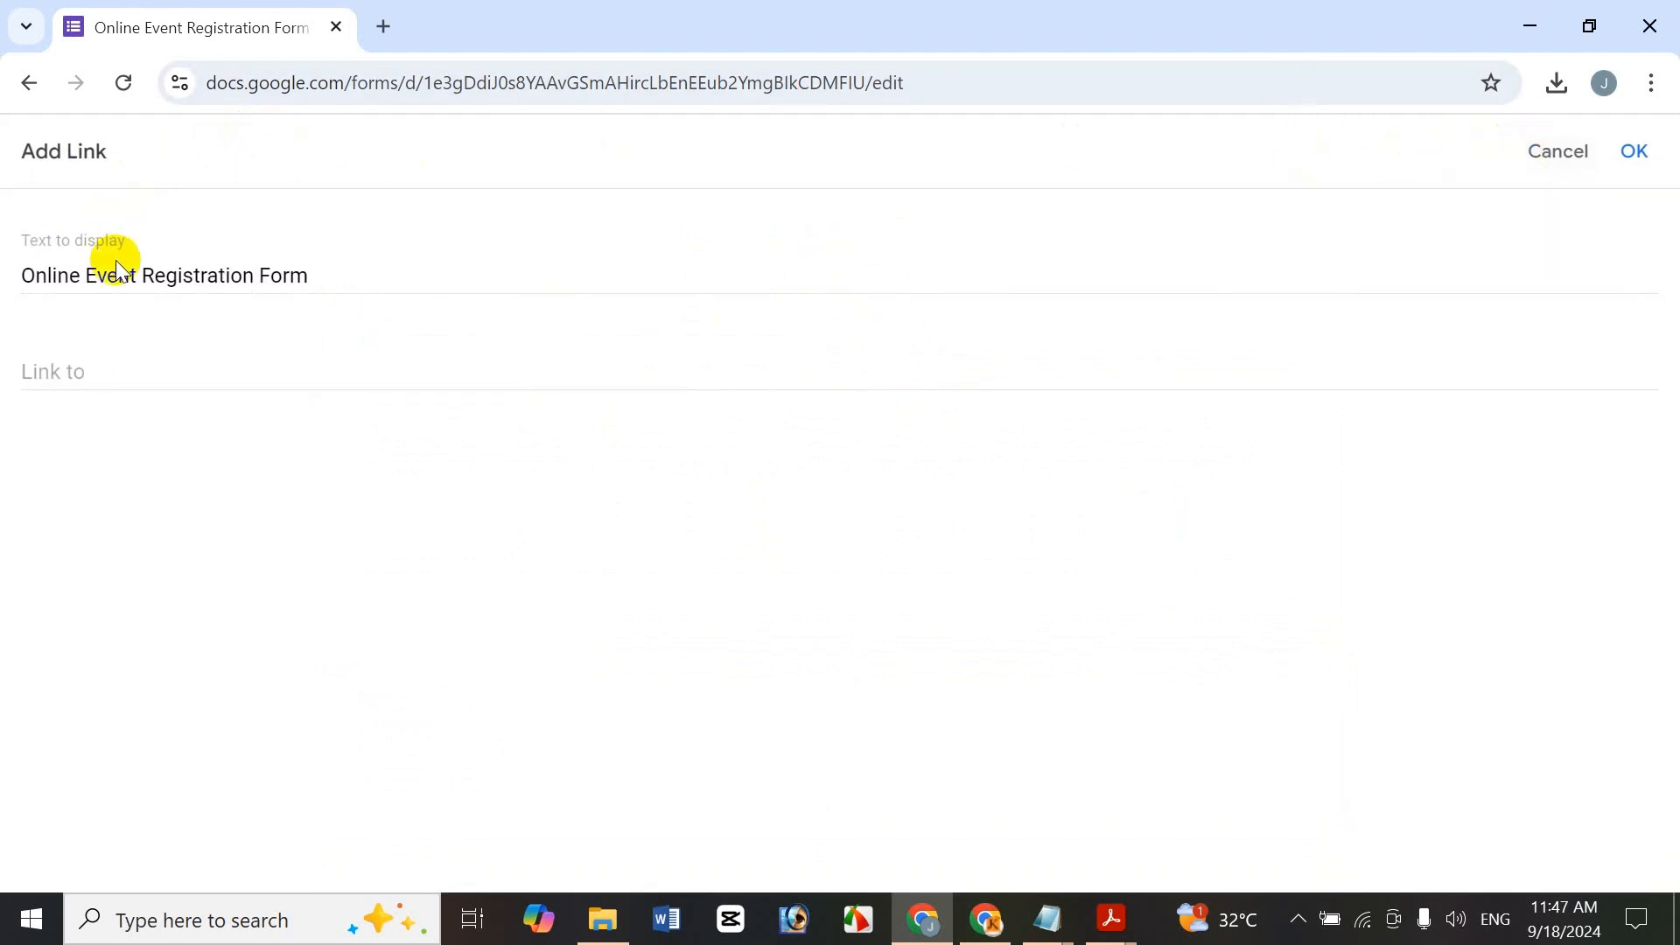
click(198, 374)
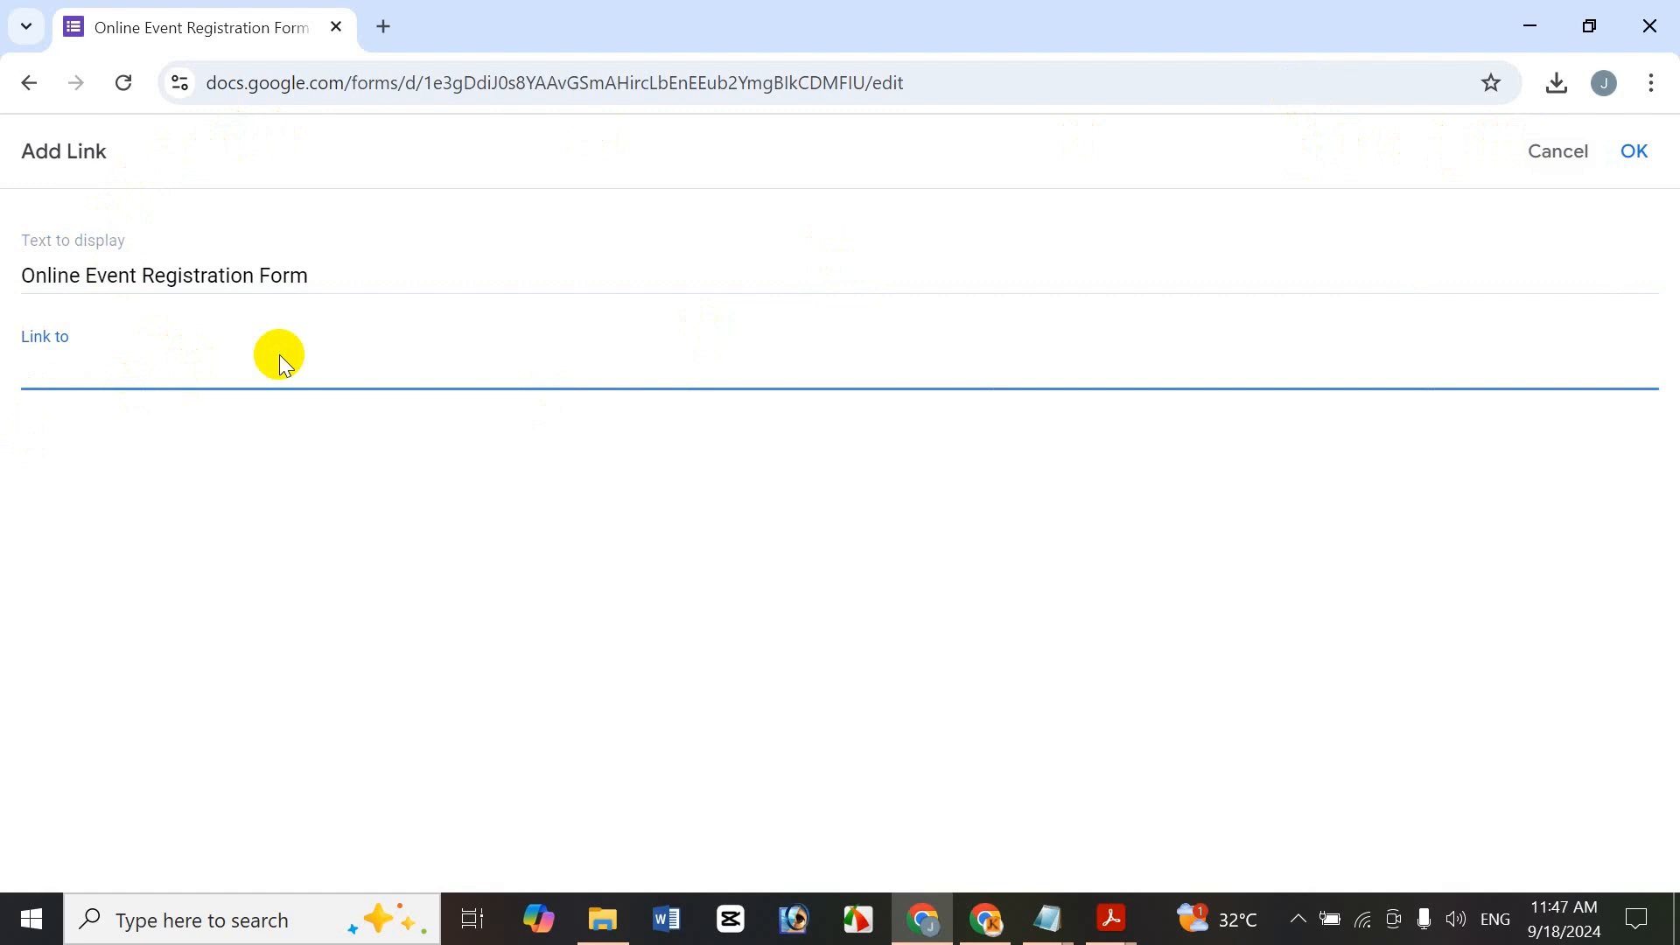
text(www.helth.com)
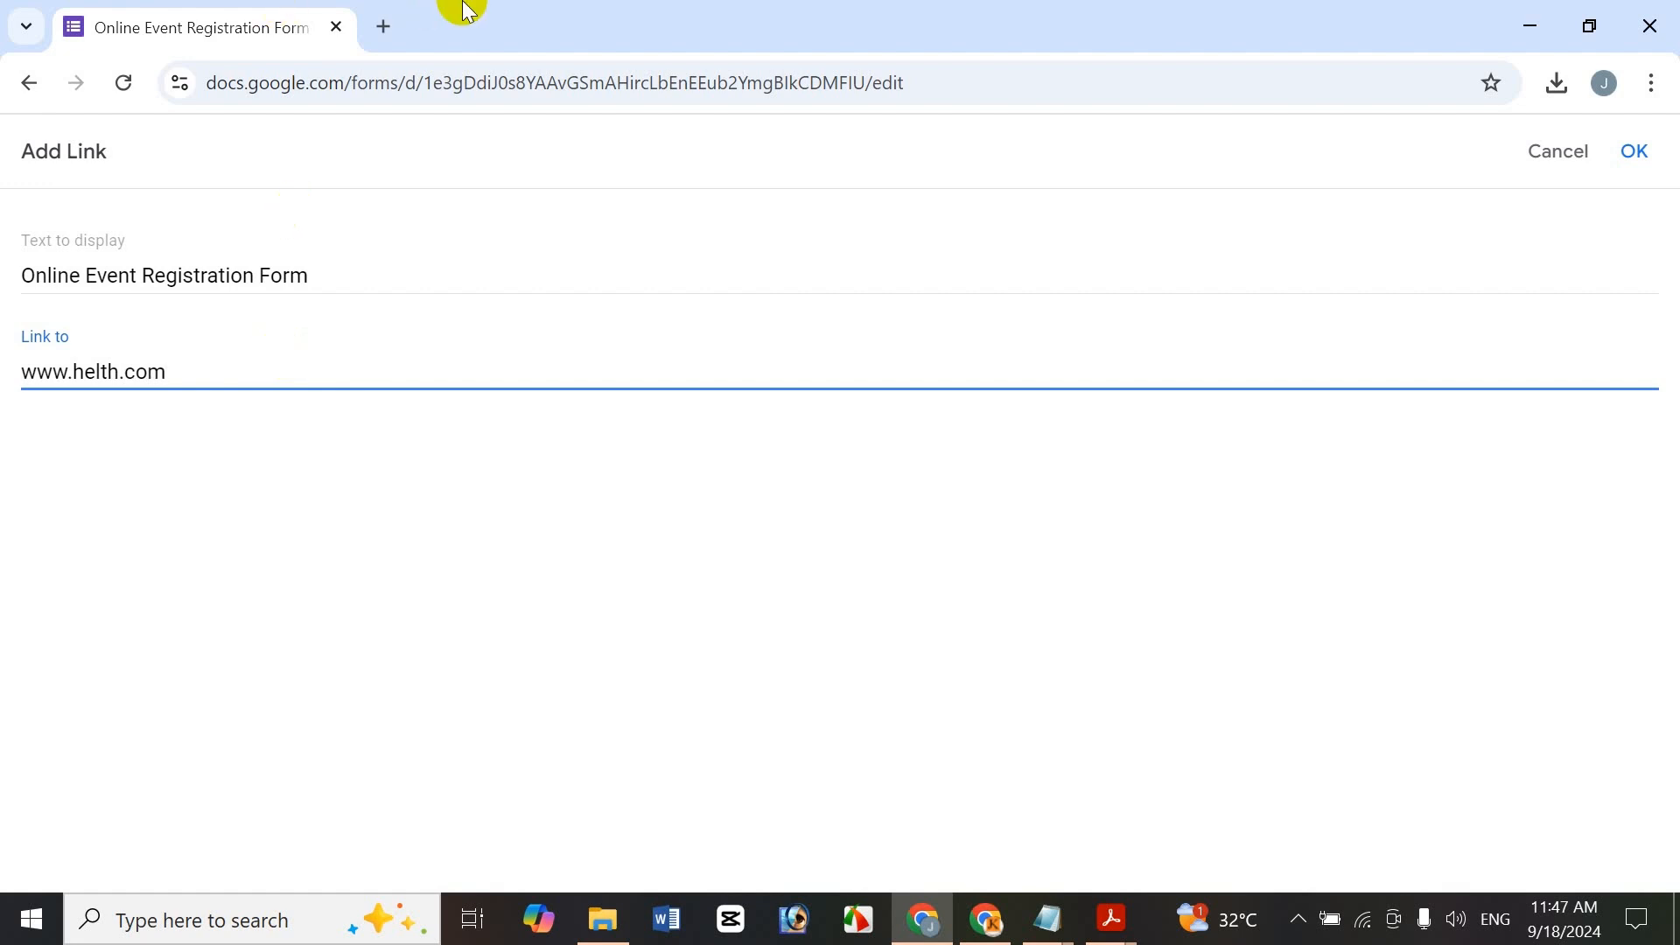
click(383, 26)
click(778, 505)
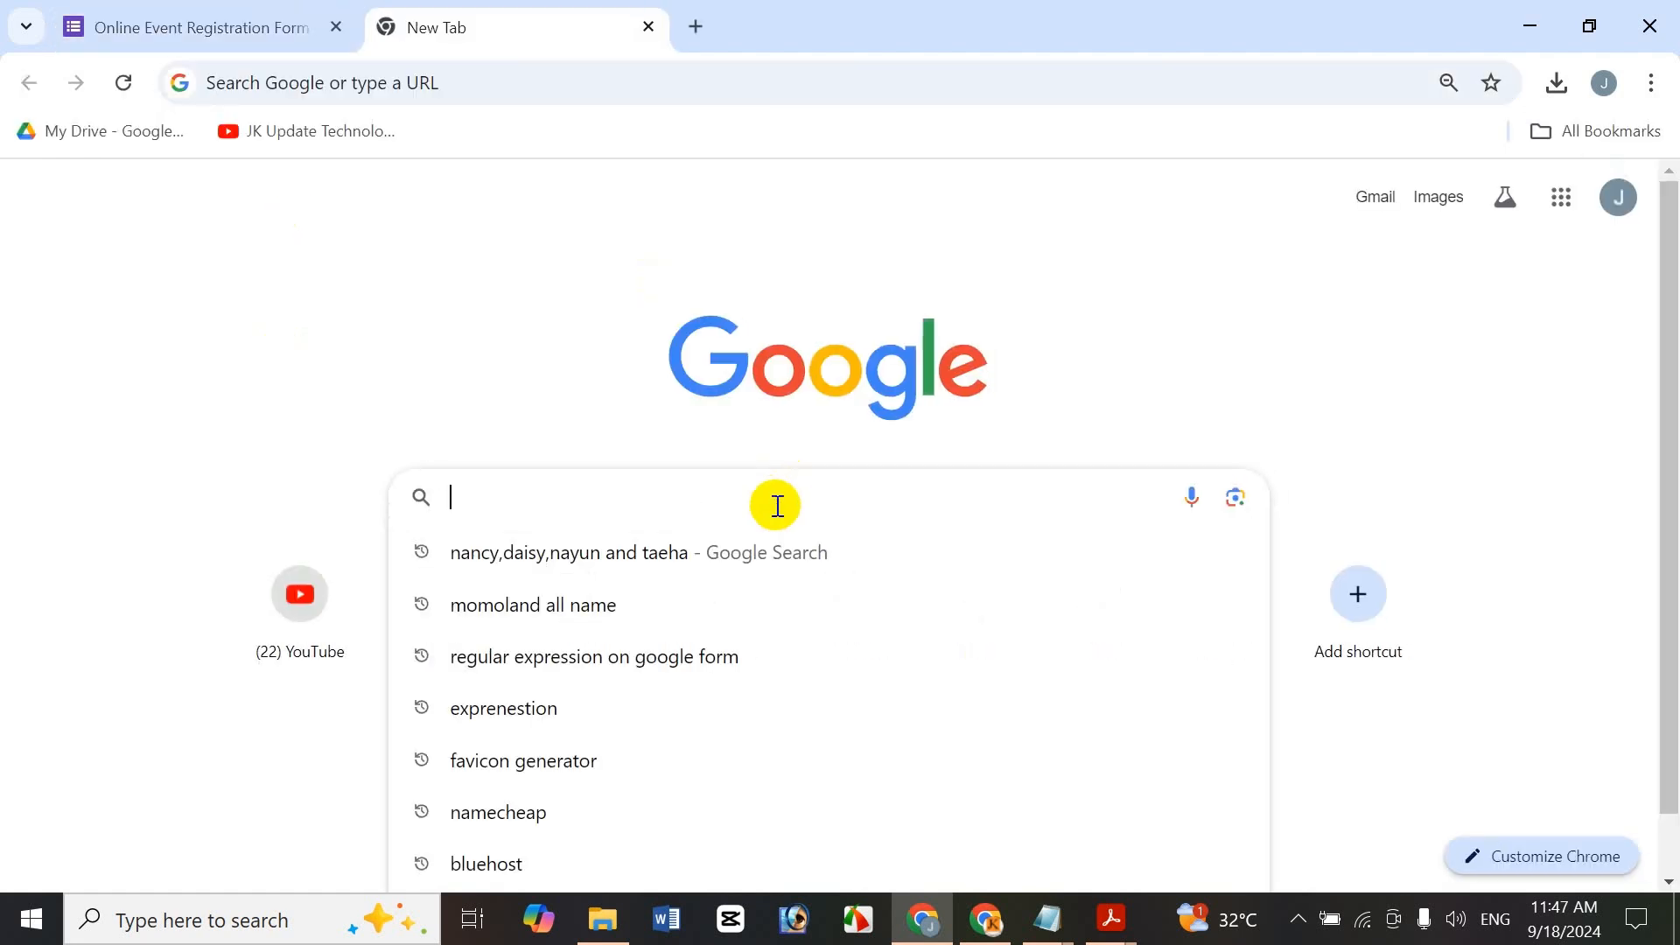
text(hel)
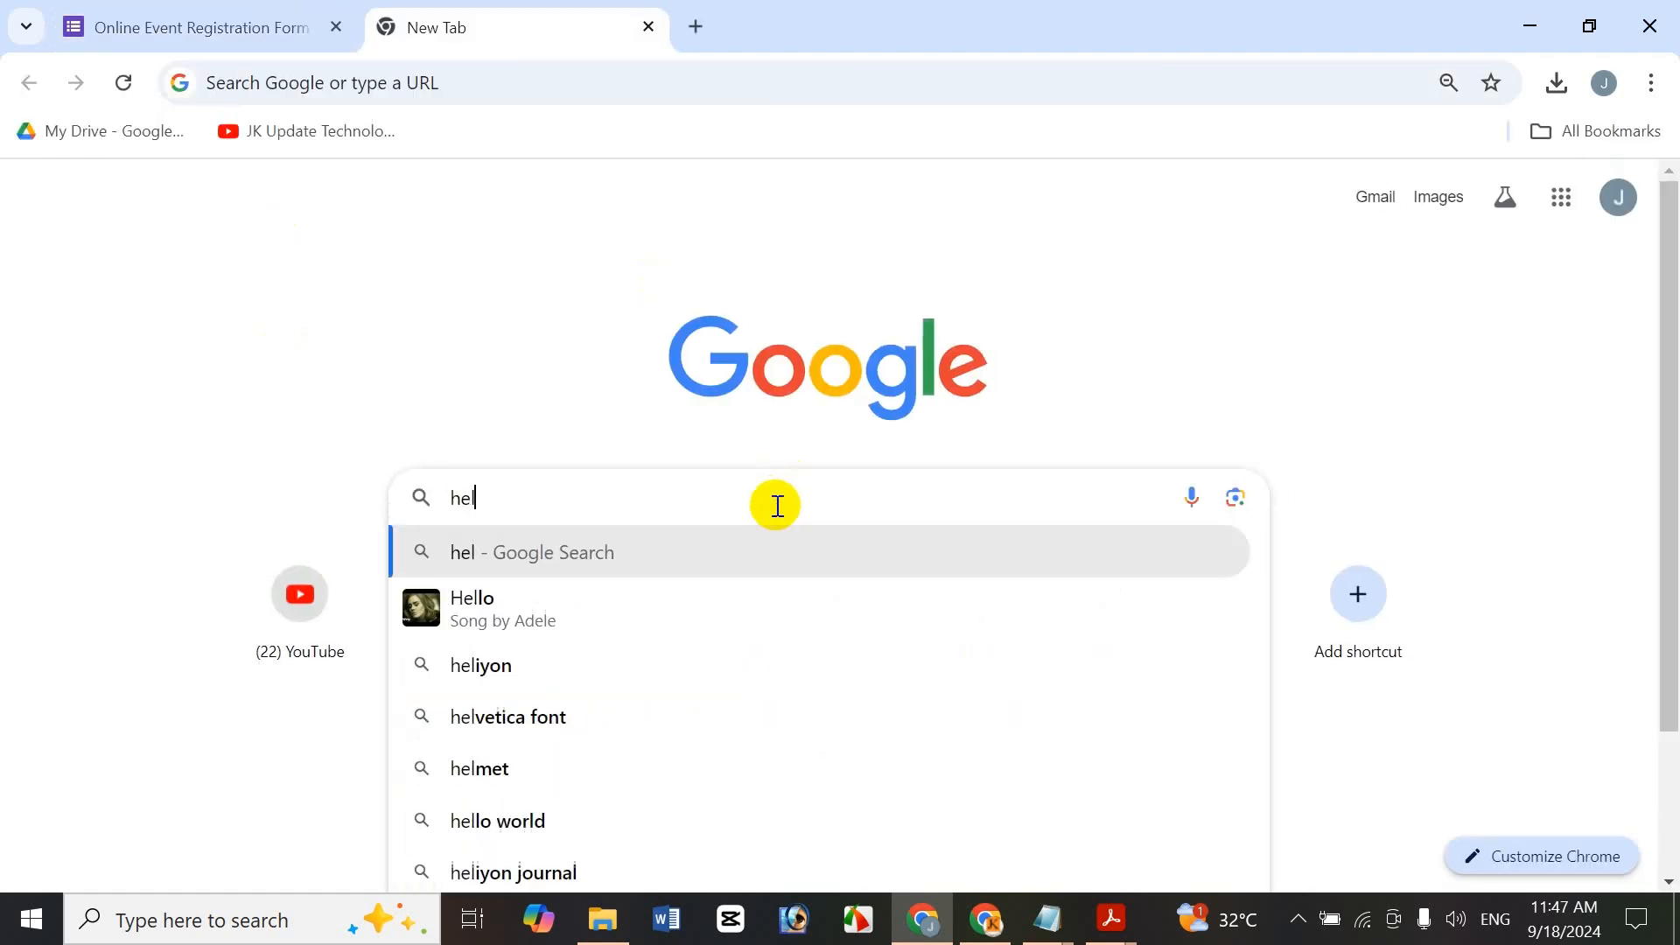
key(BackSpace)
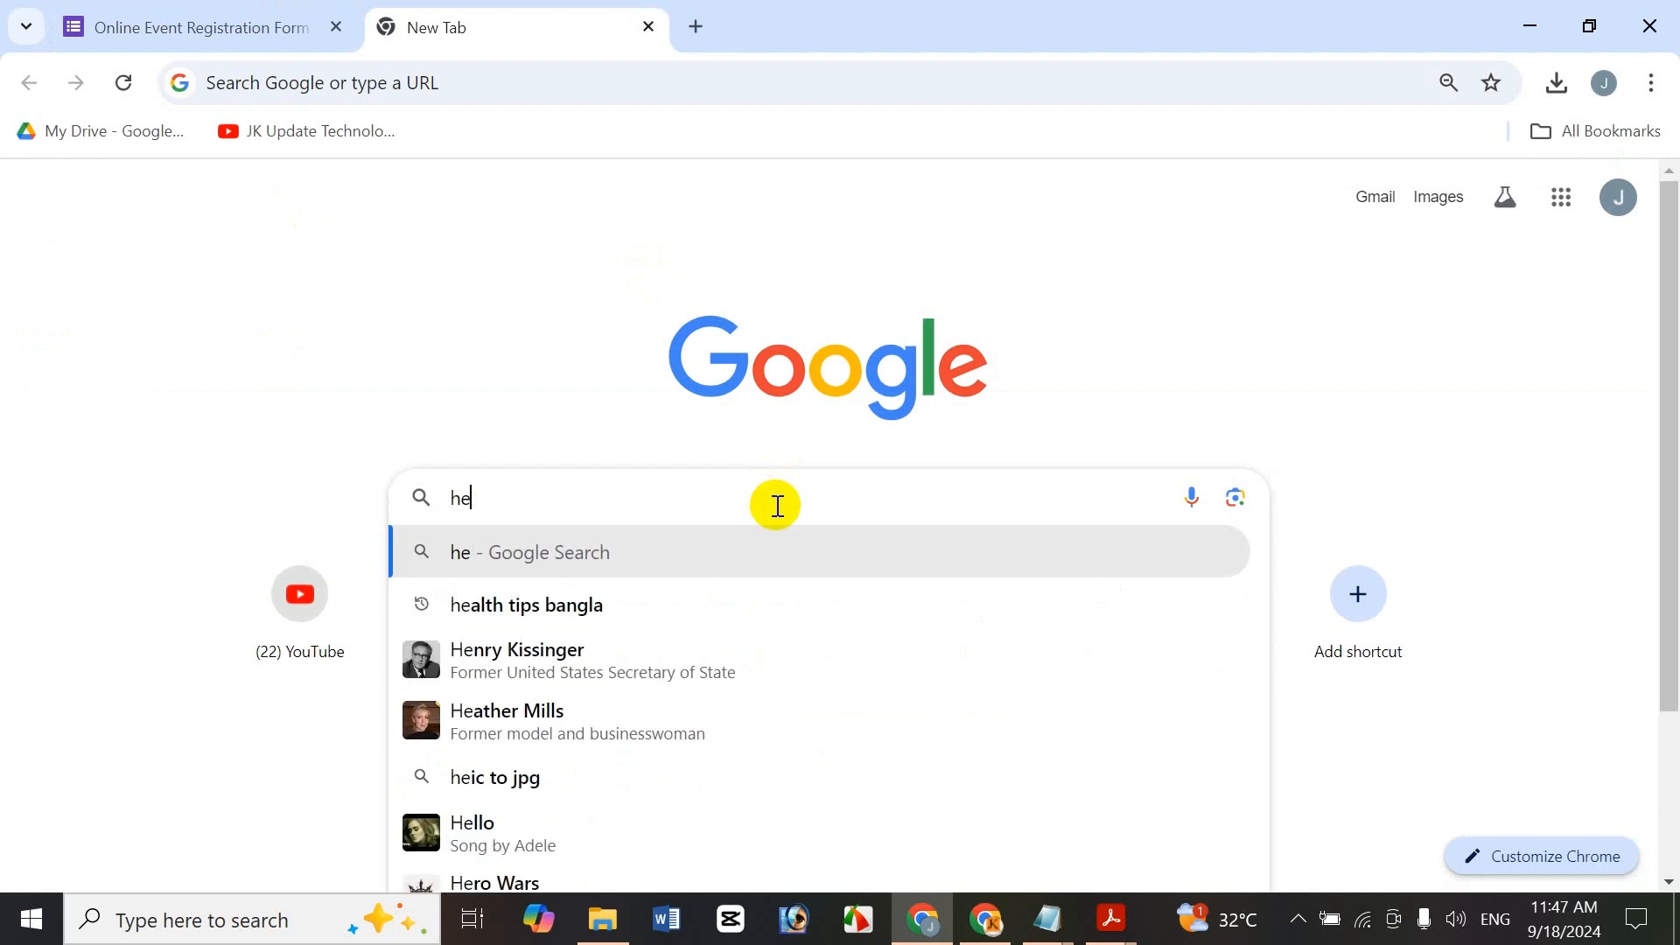
click(648, 24)
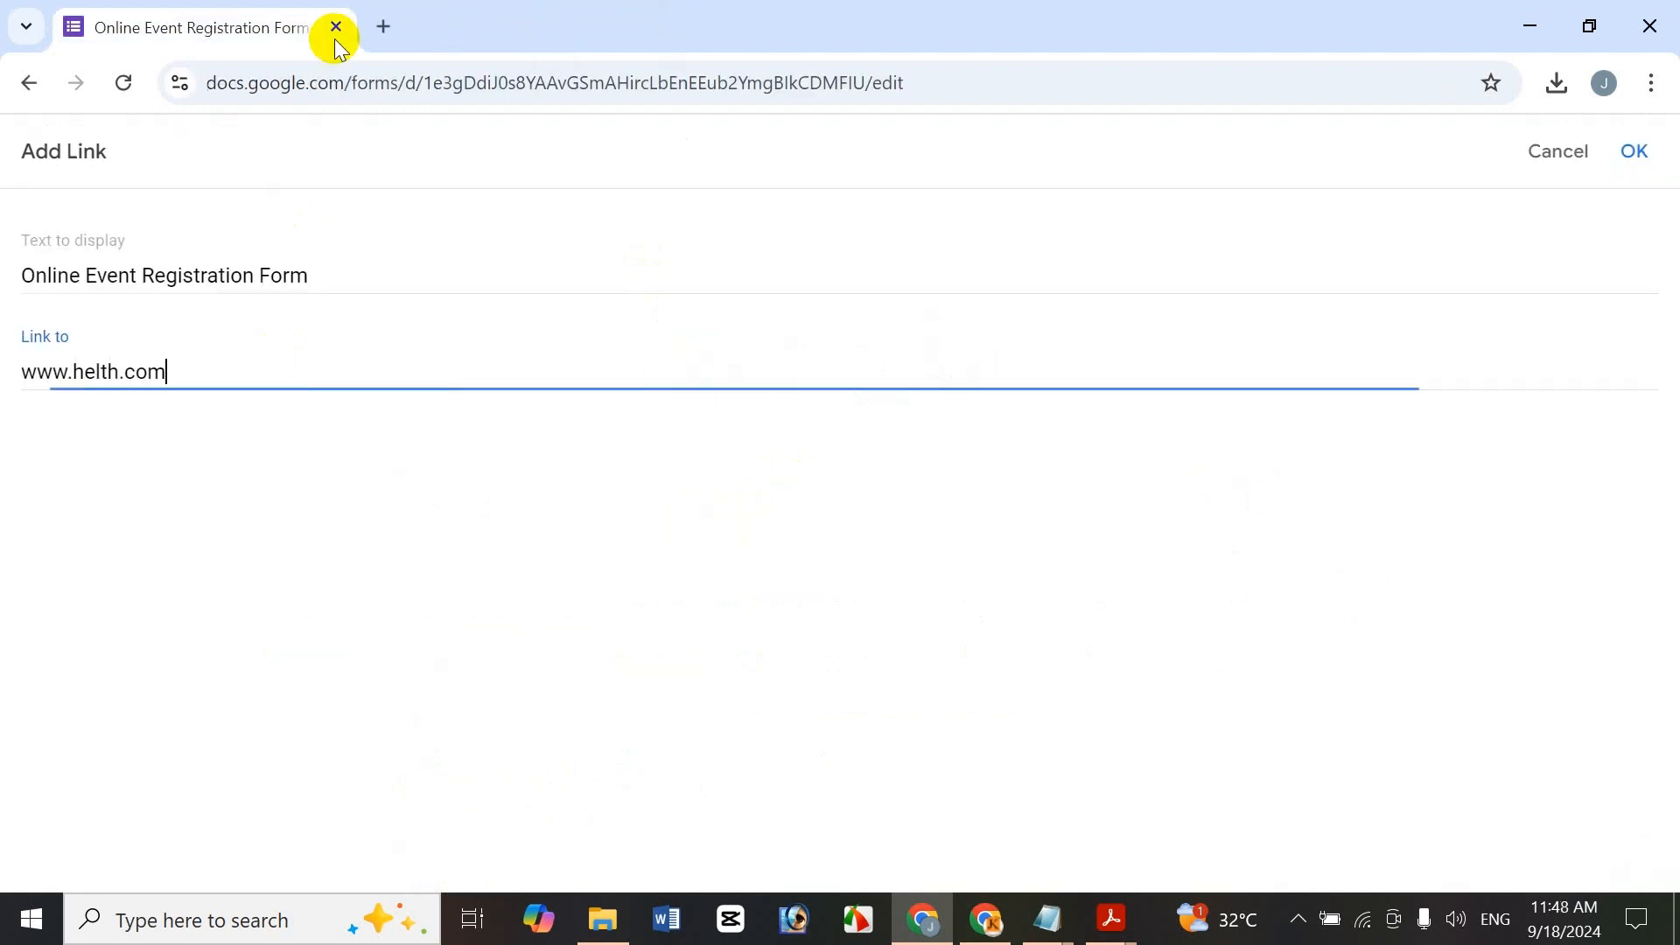
click(95, 372)
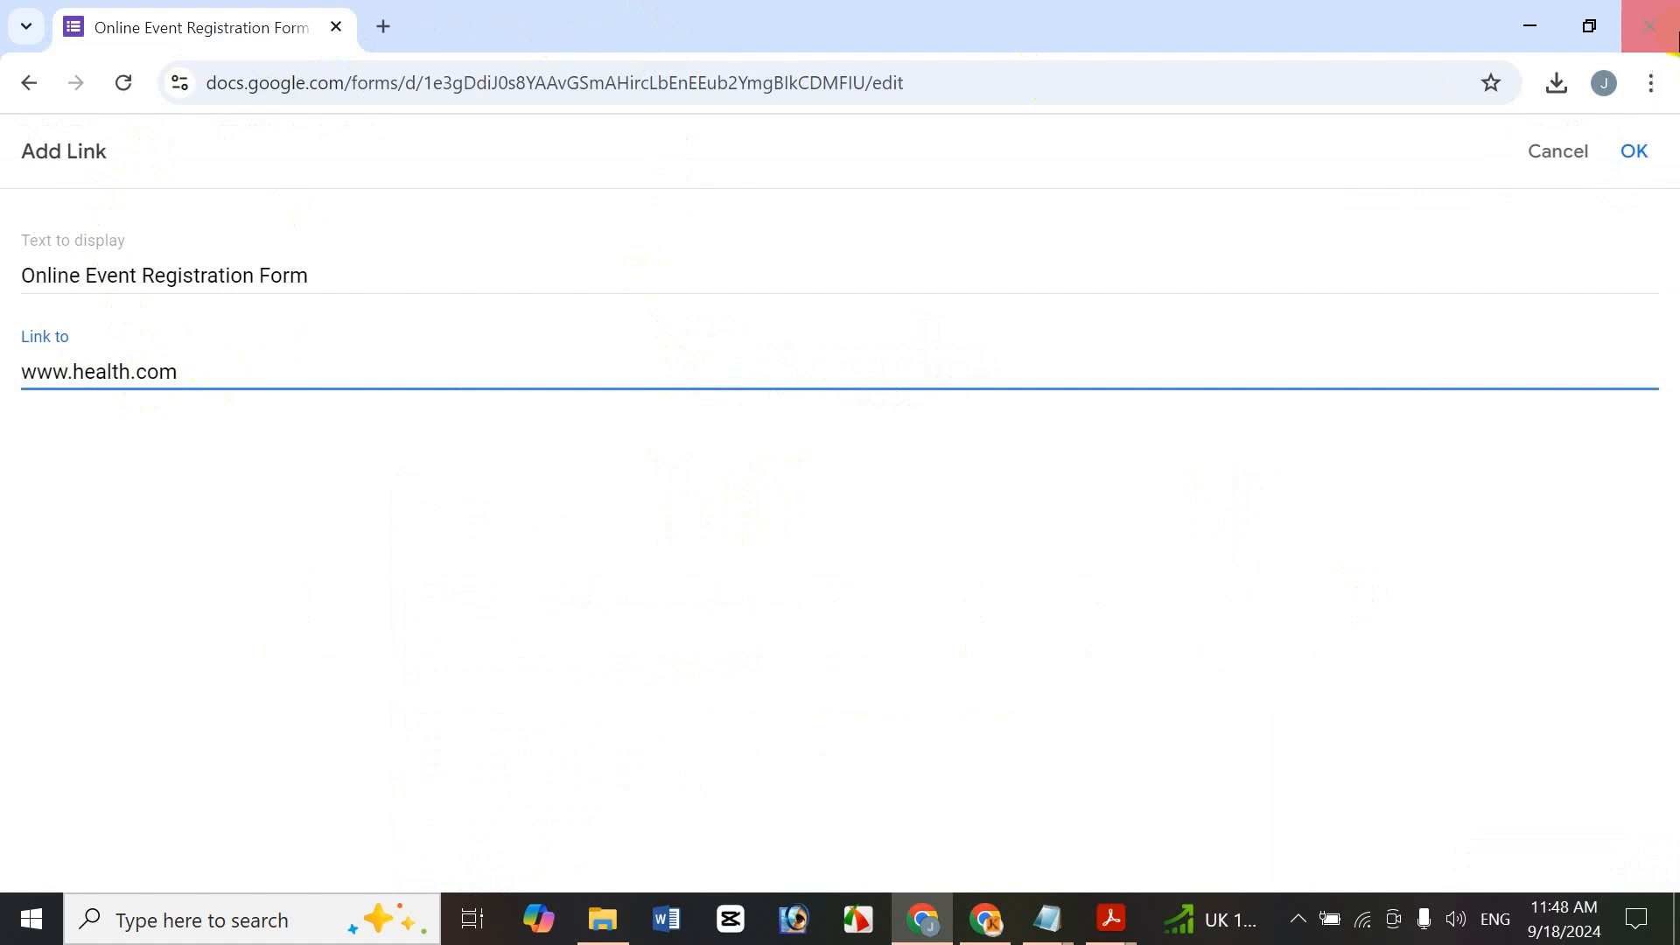
click(1636, 154)
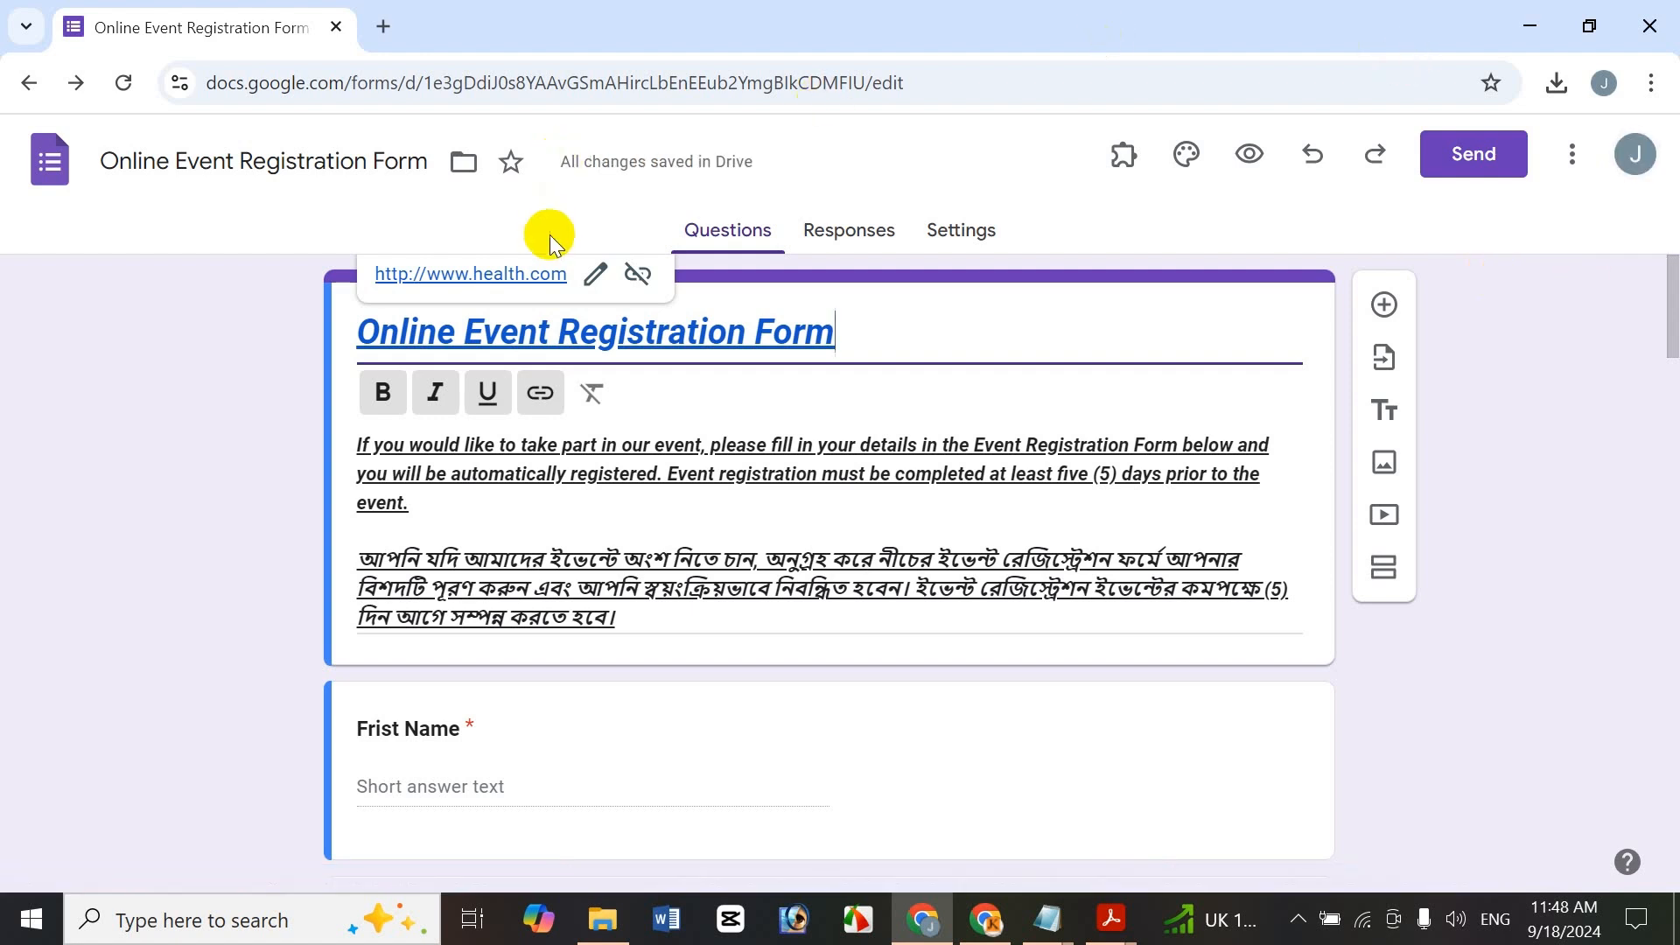
click(599, 277)
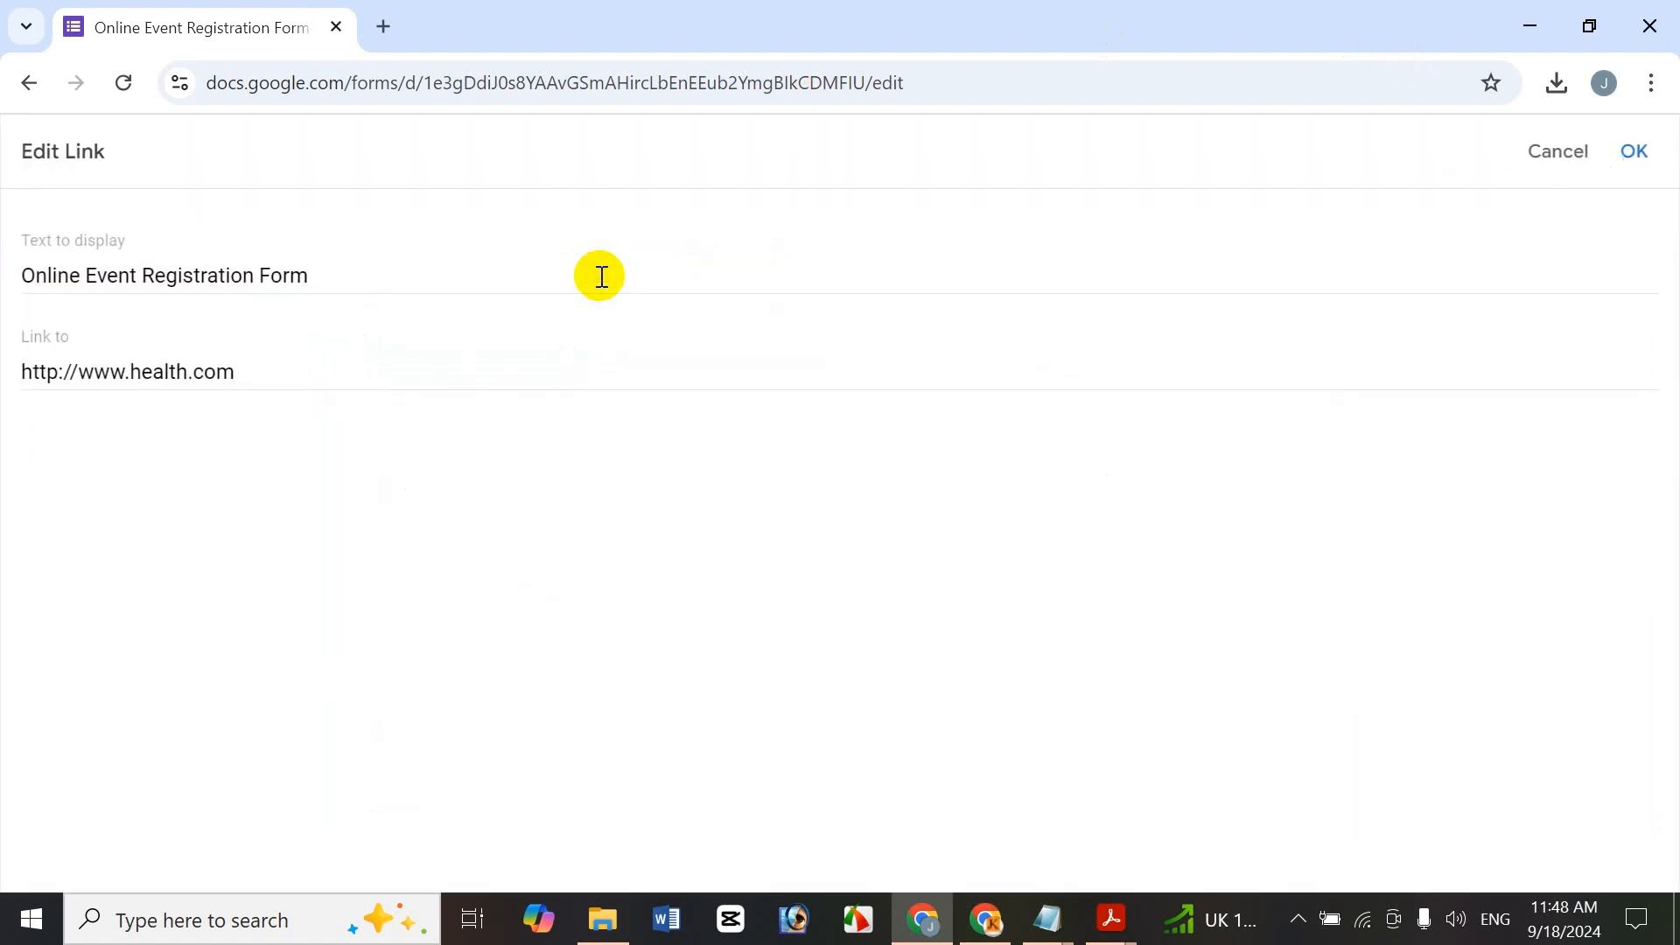
click(1556, 154)
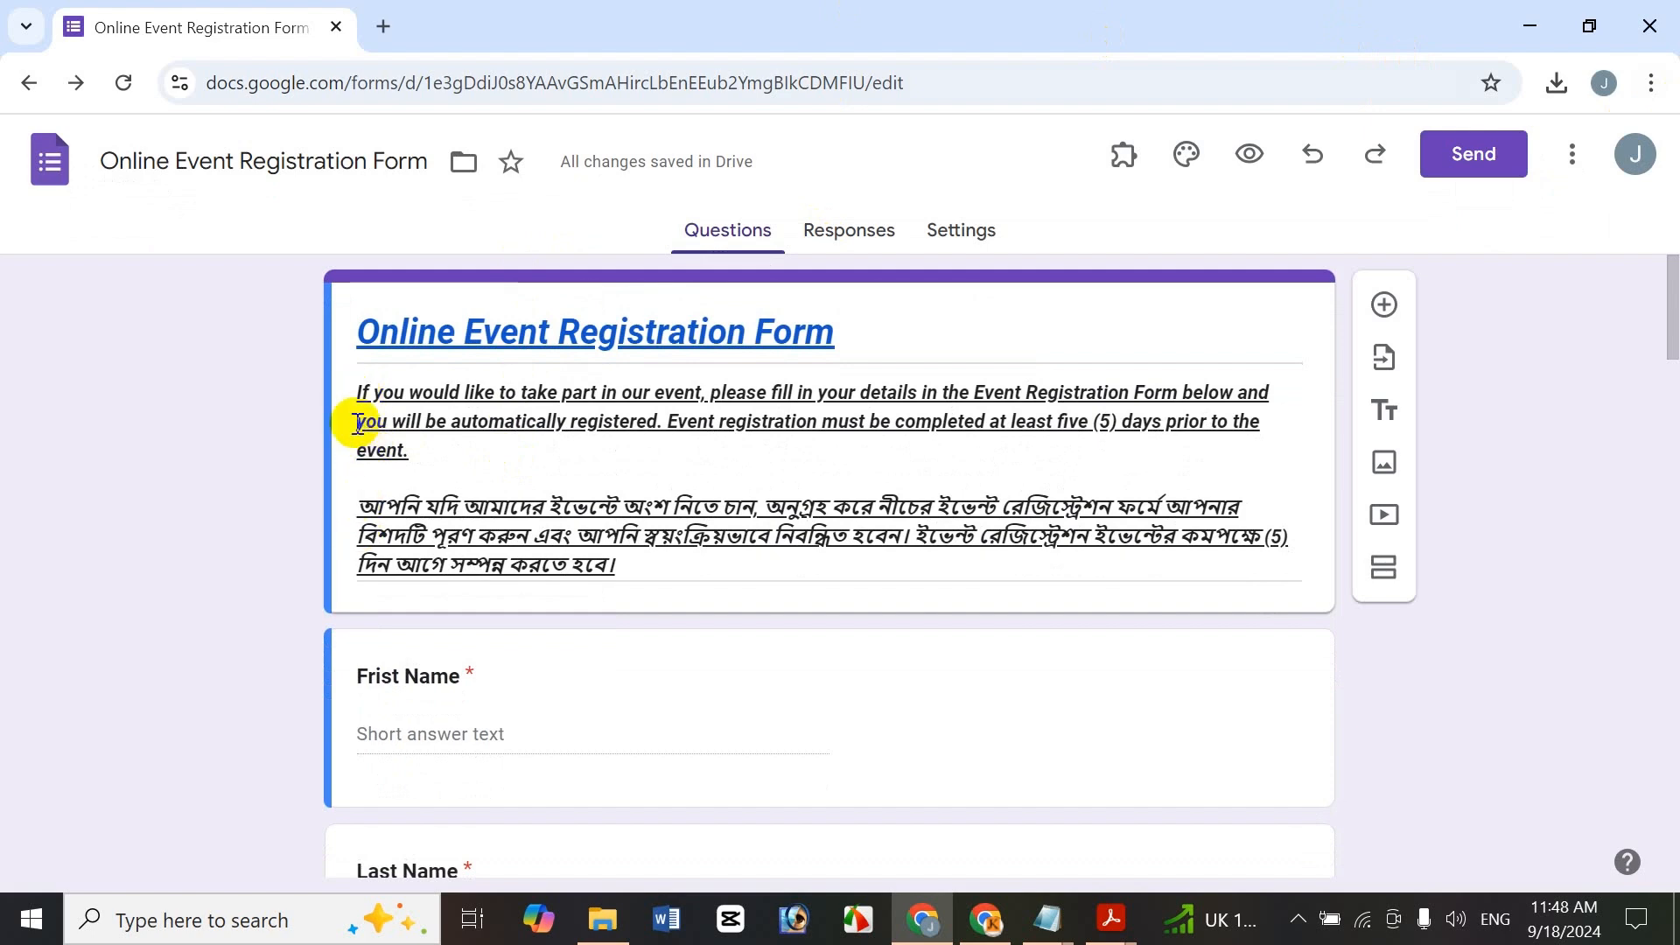
drag(361, 391, 634, 560)
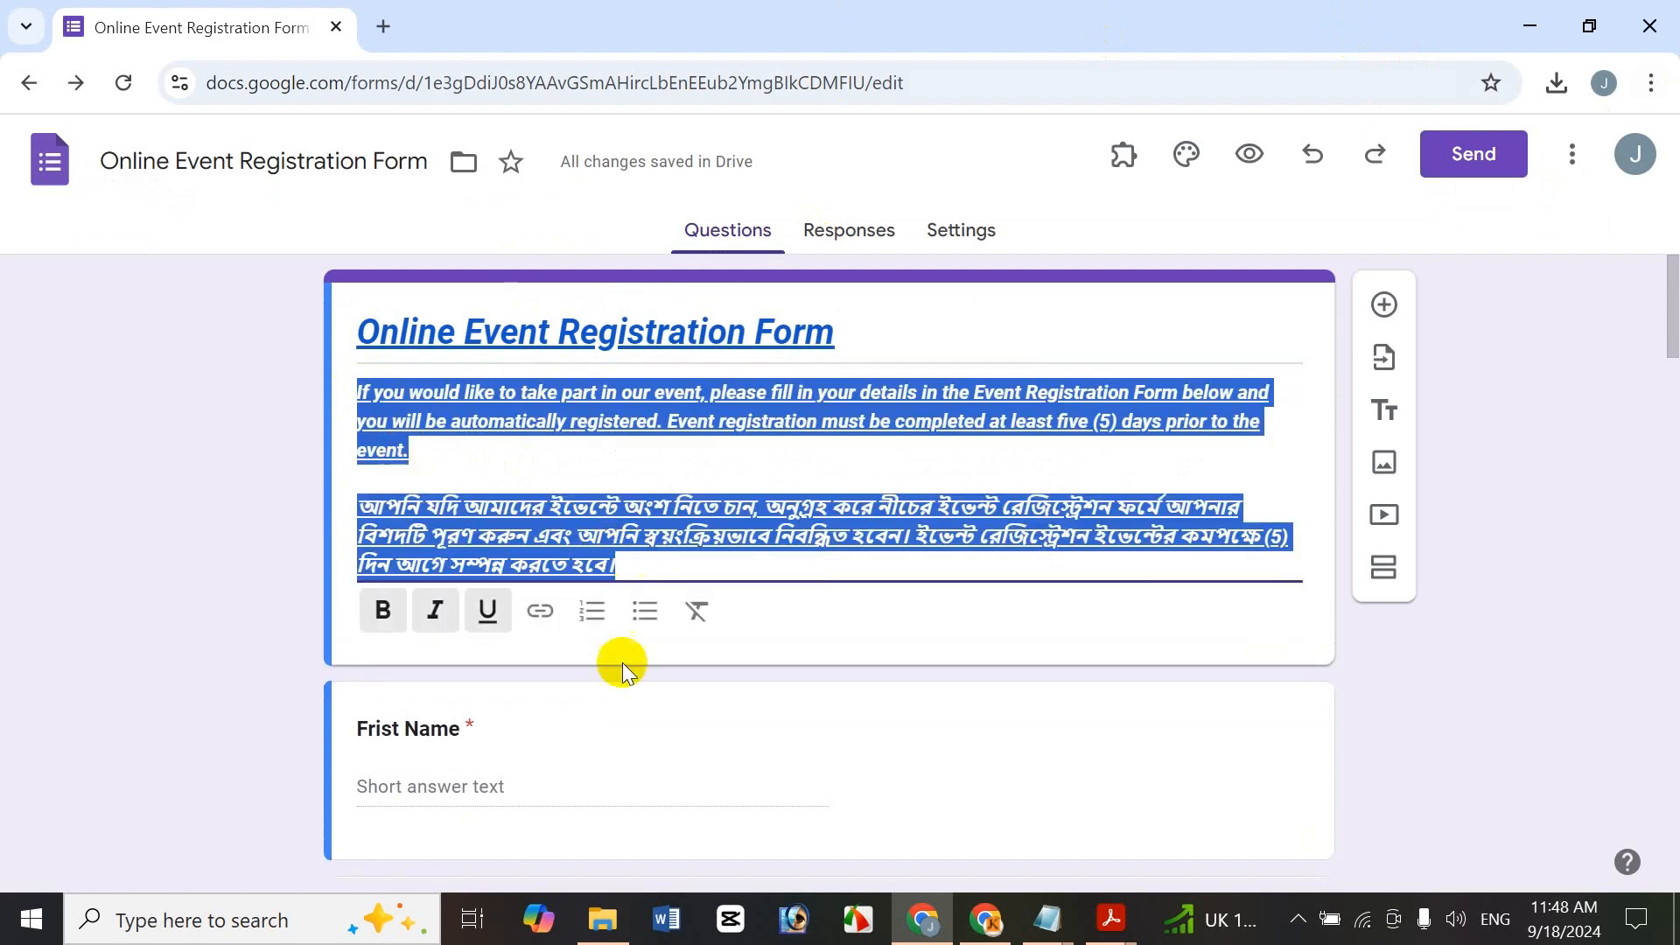
click(544, 611)
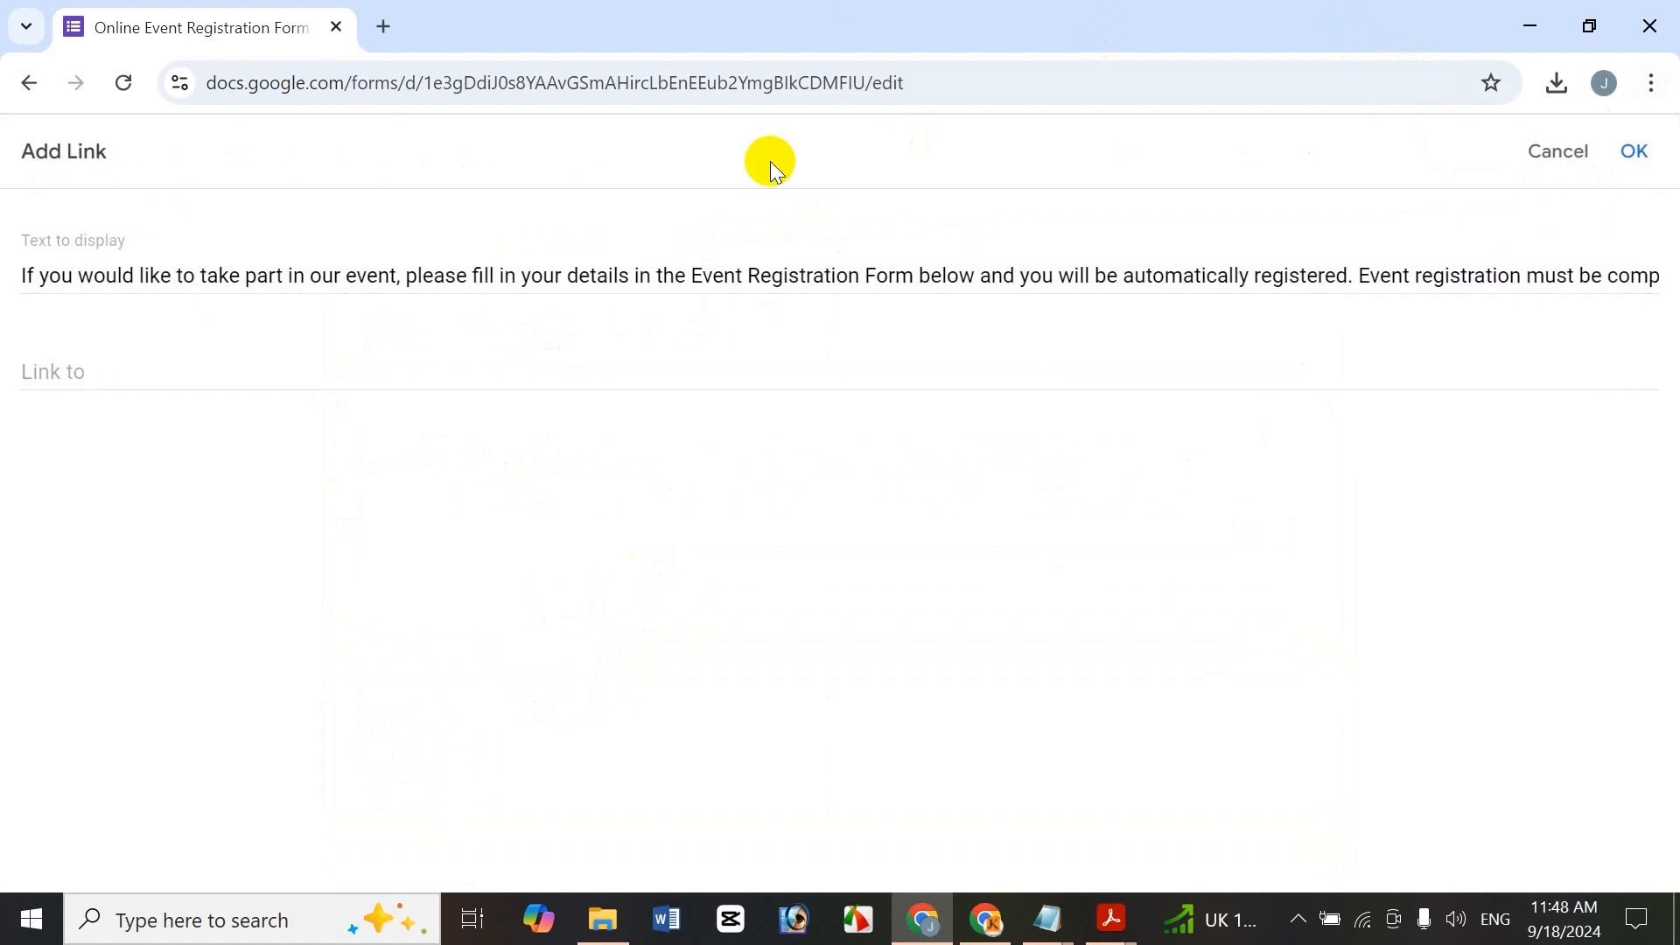
click(183, 357)
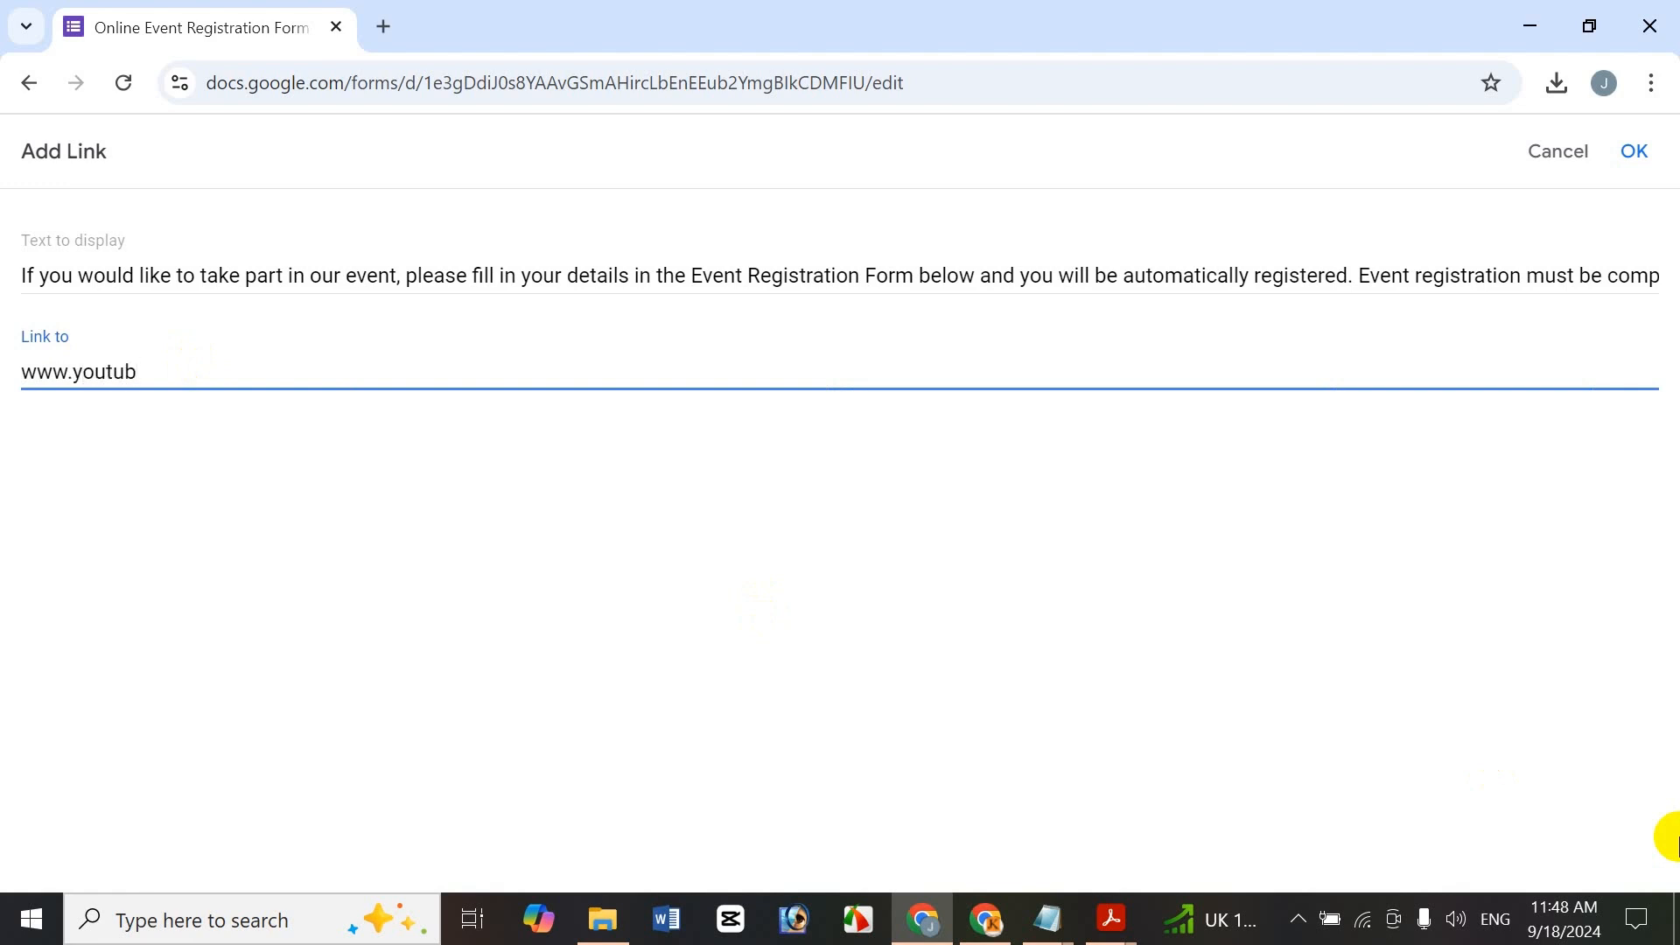
text(m)
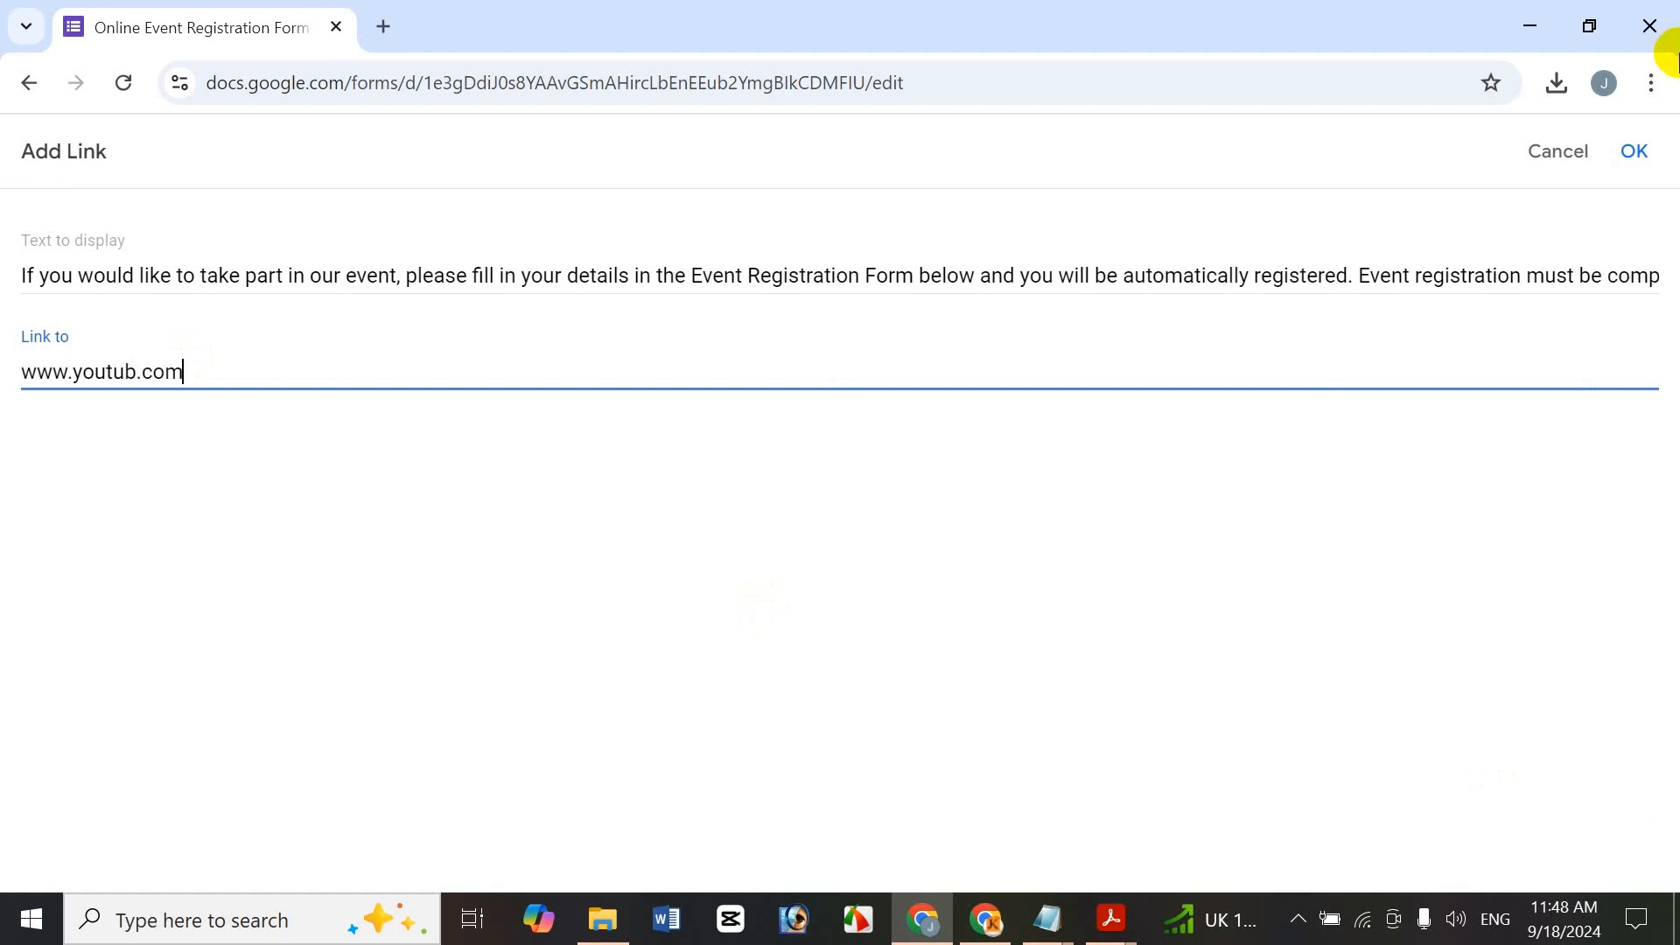
click(1634, 152)
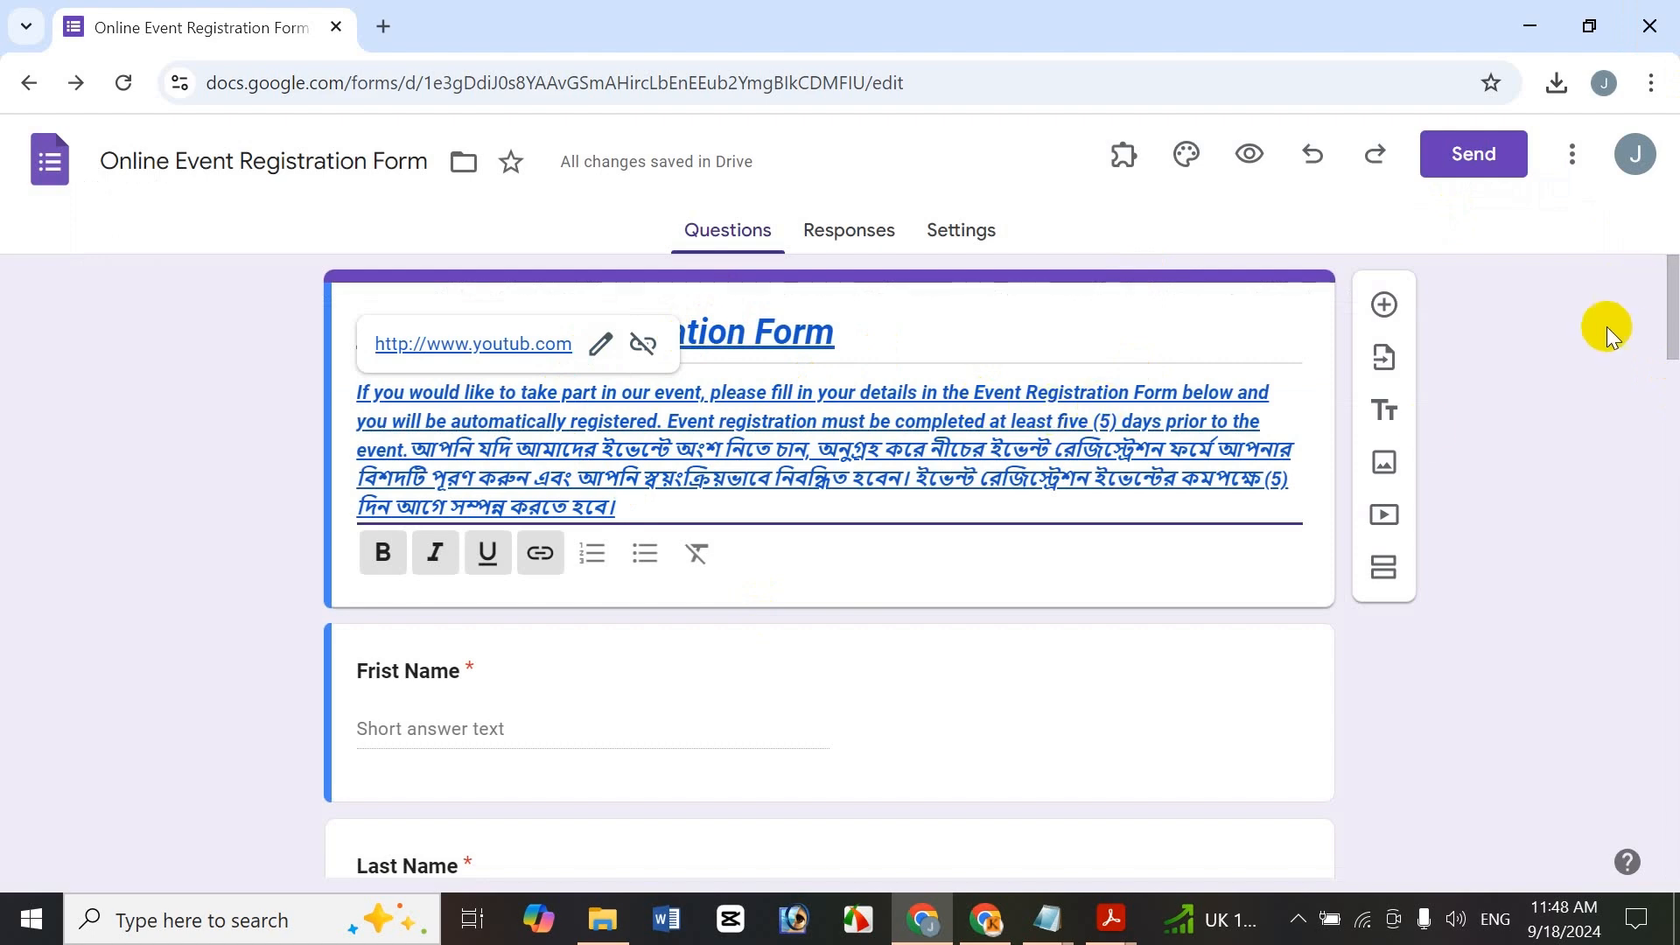
click(1523, 401)
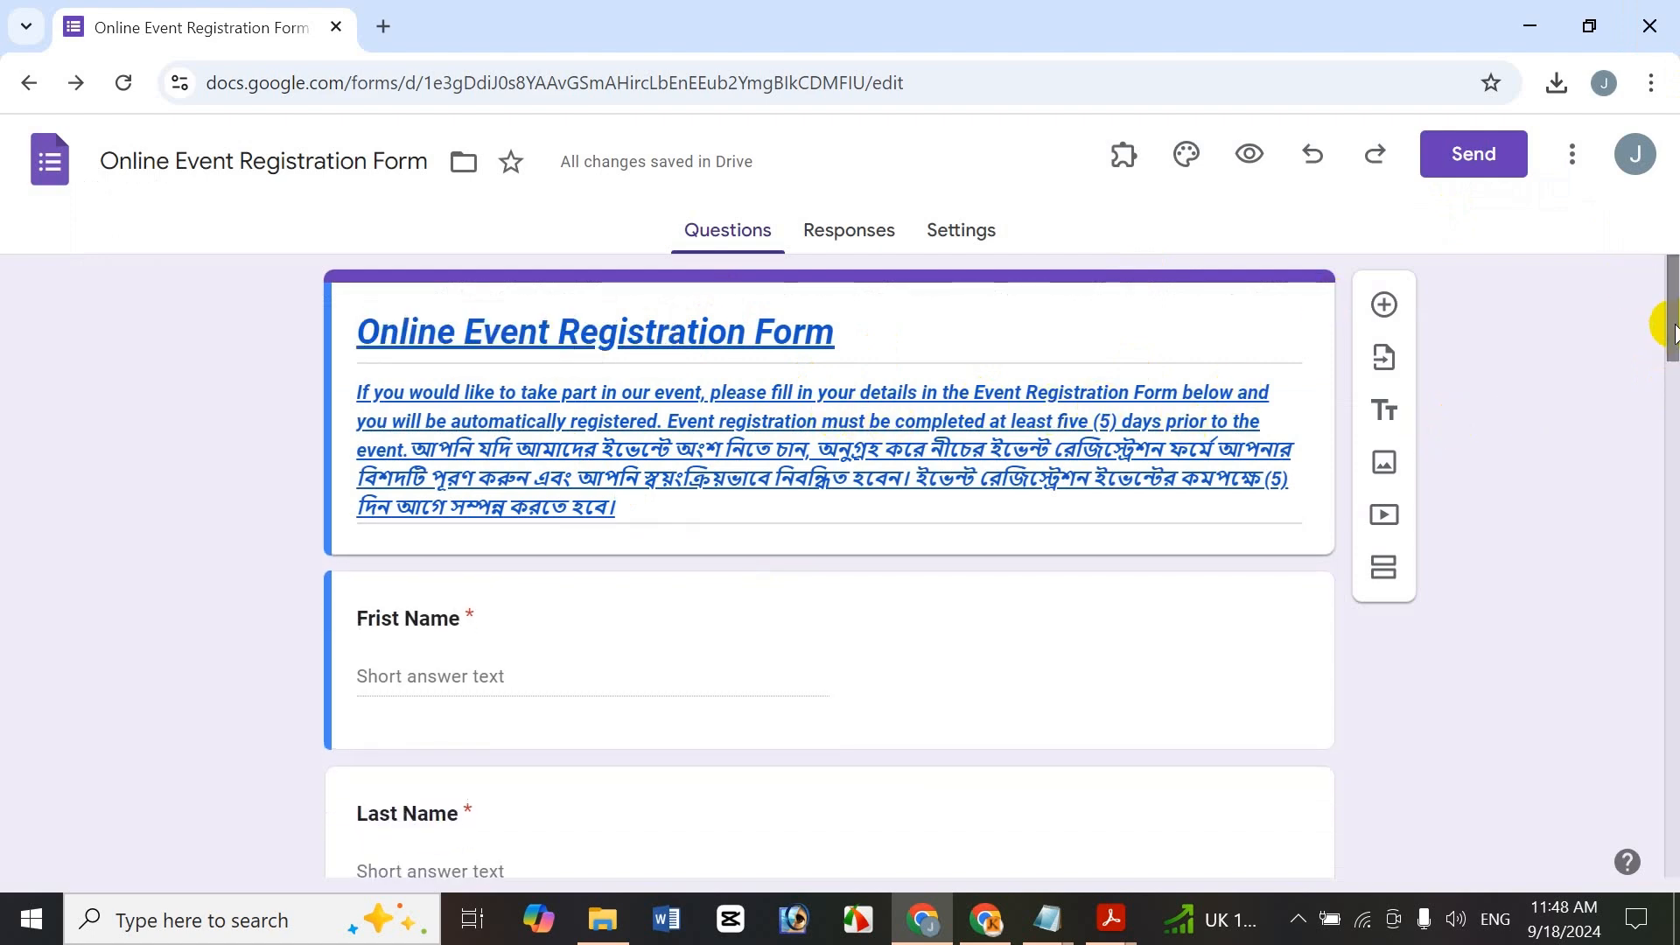
Add a link to the Email question's title that points to the Facebook website address
drag(1665, 323, 1663, 386)
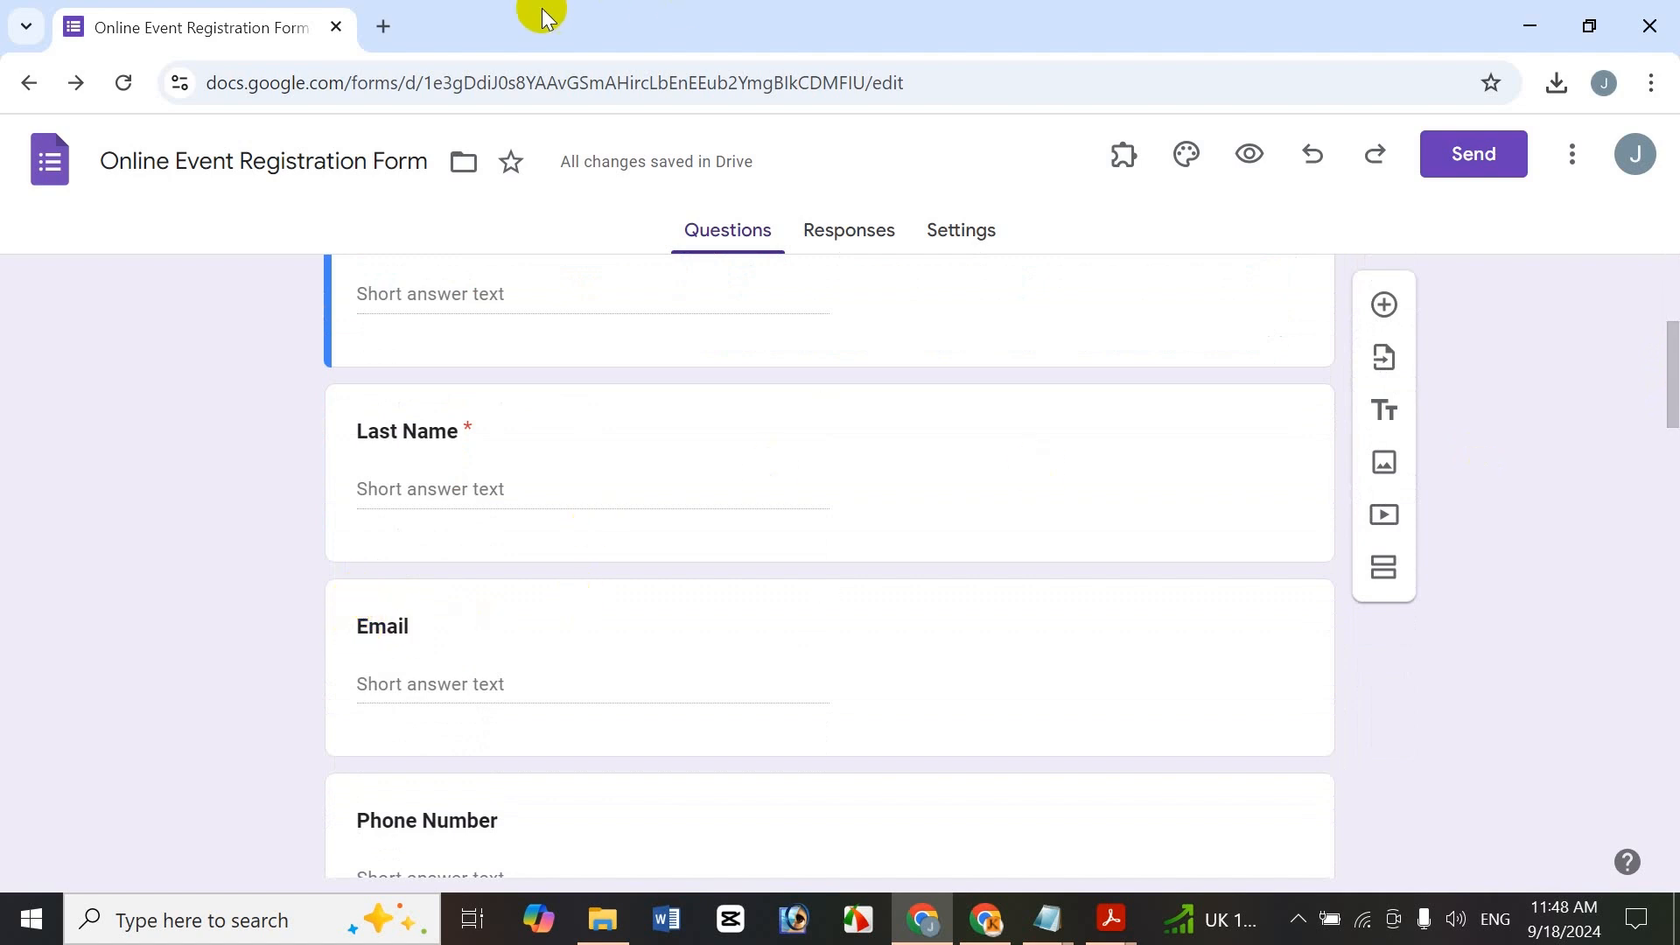
click(384, 27)
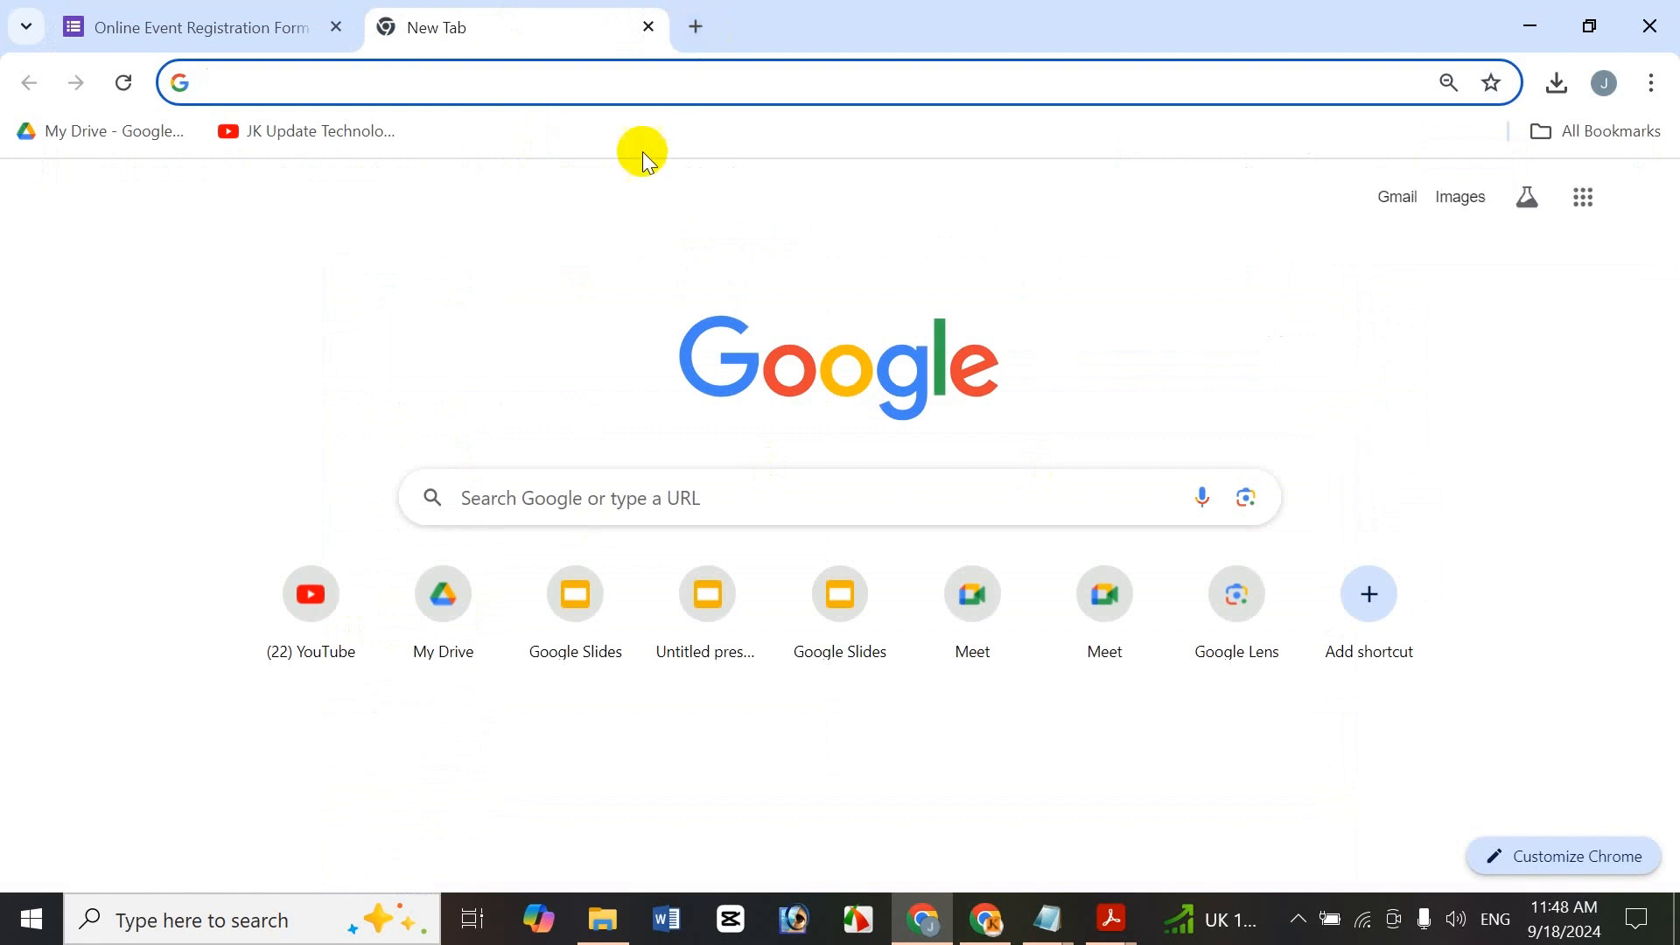
click(648, 27)
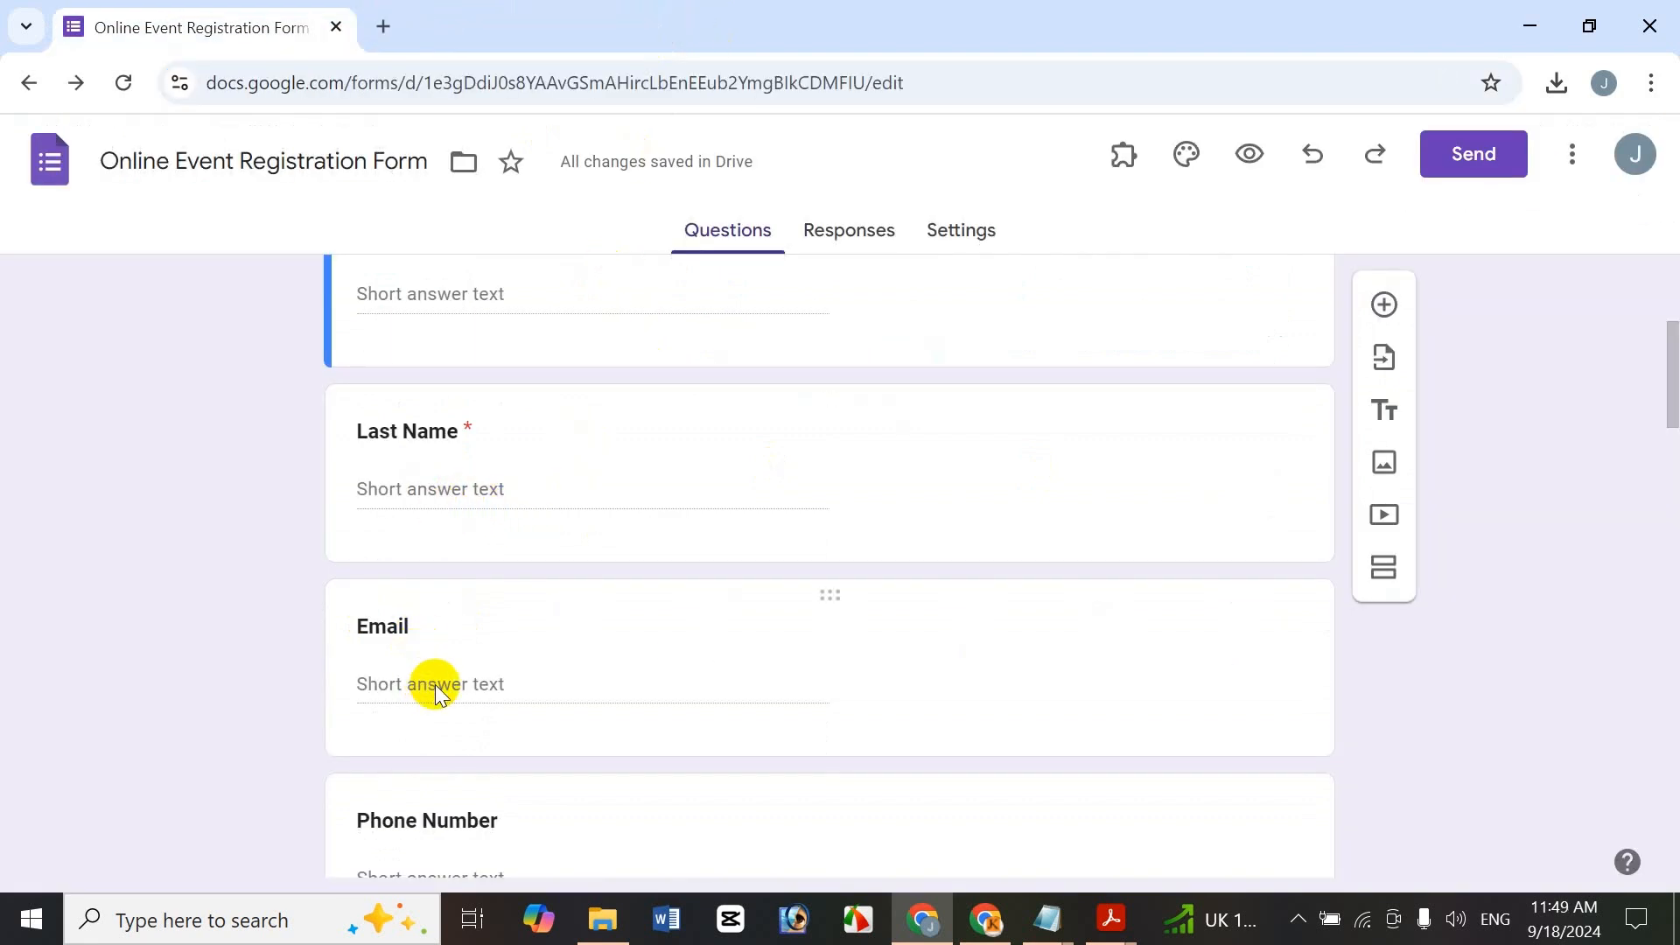
double_click(407, 628)
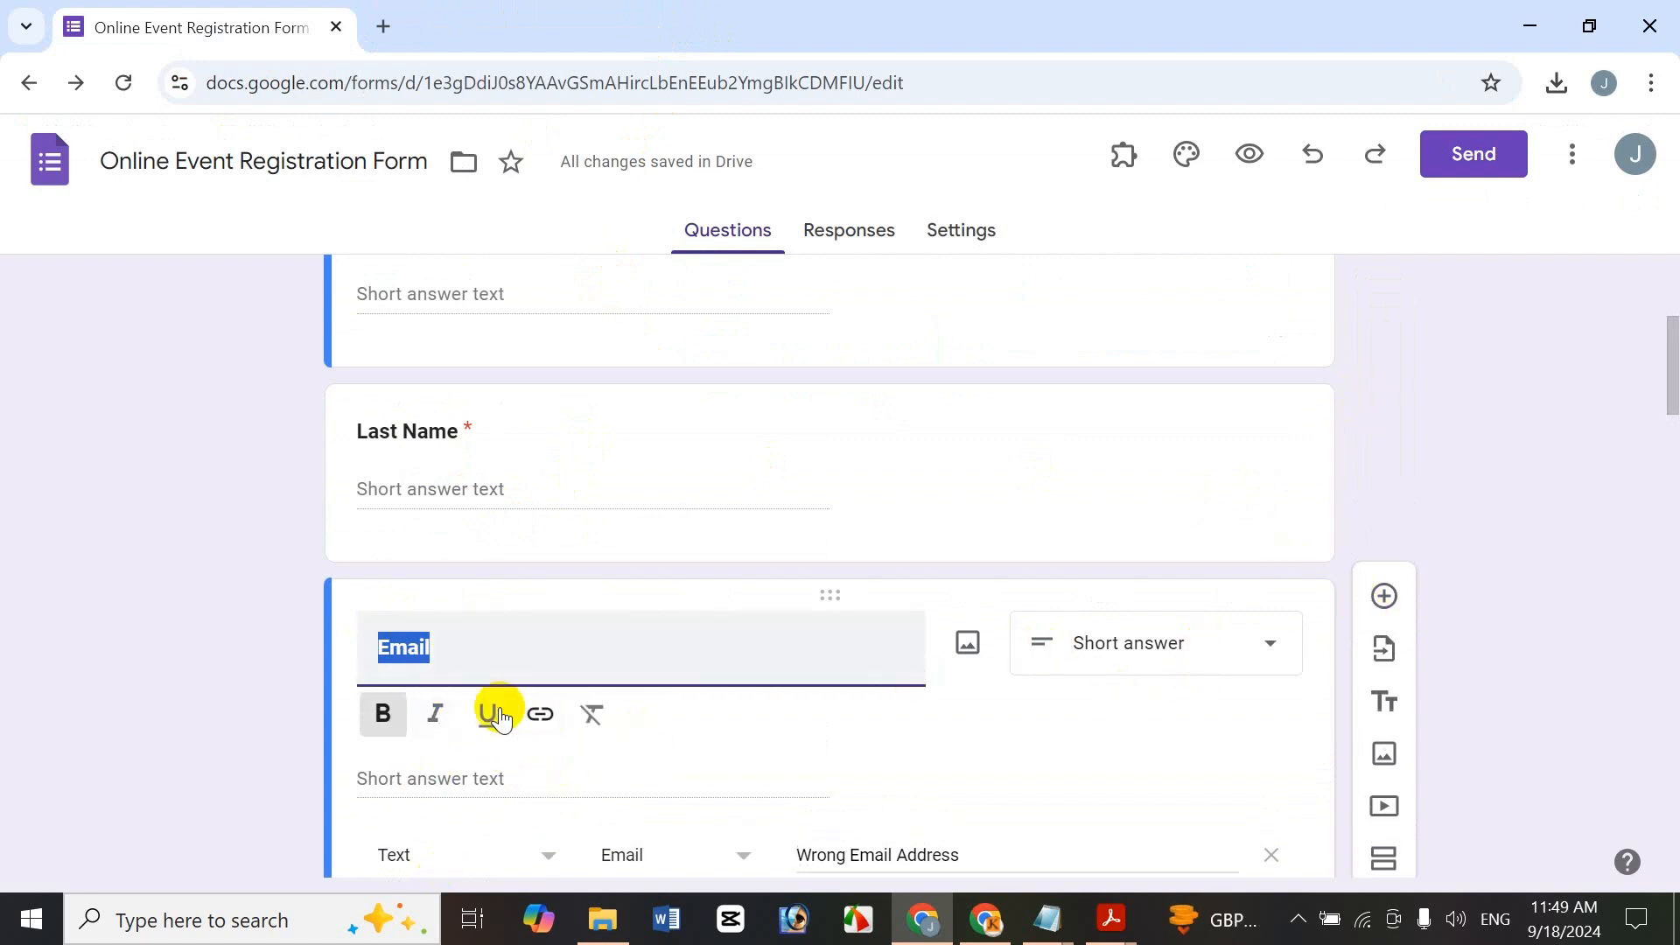
click(549, 709)
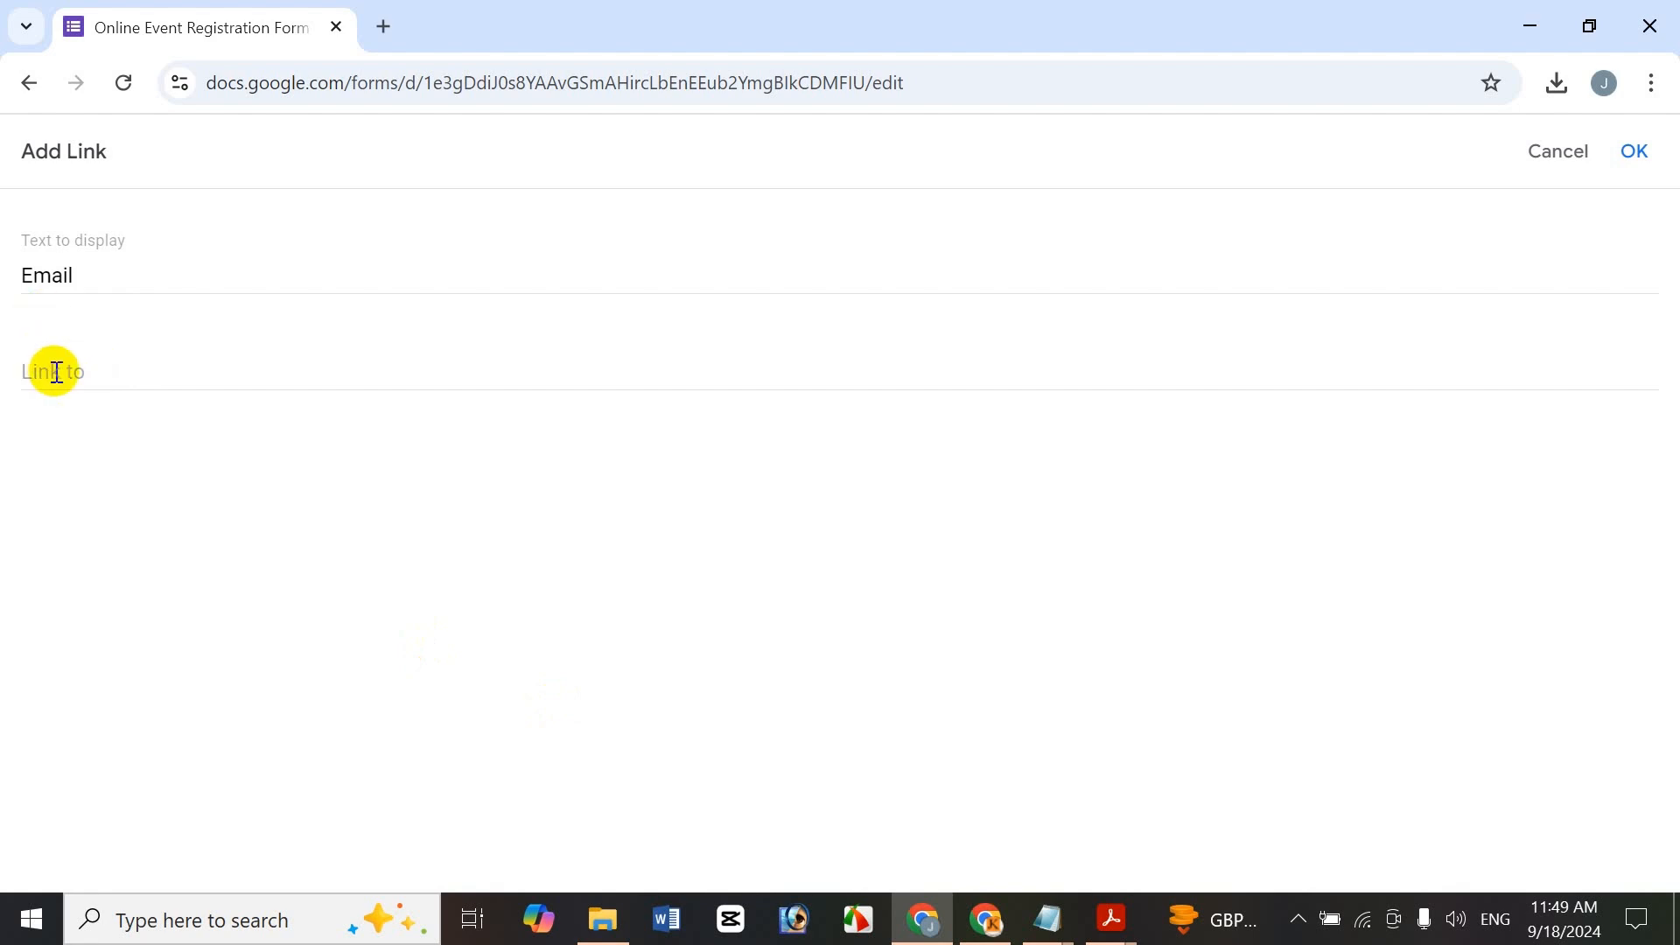
click(57, 370)
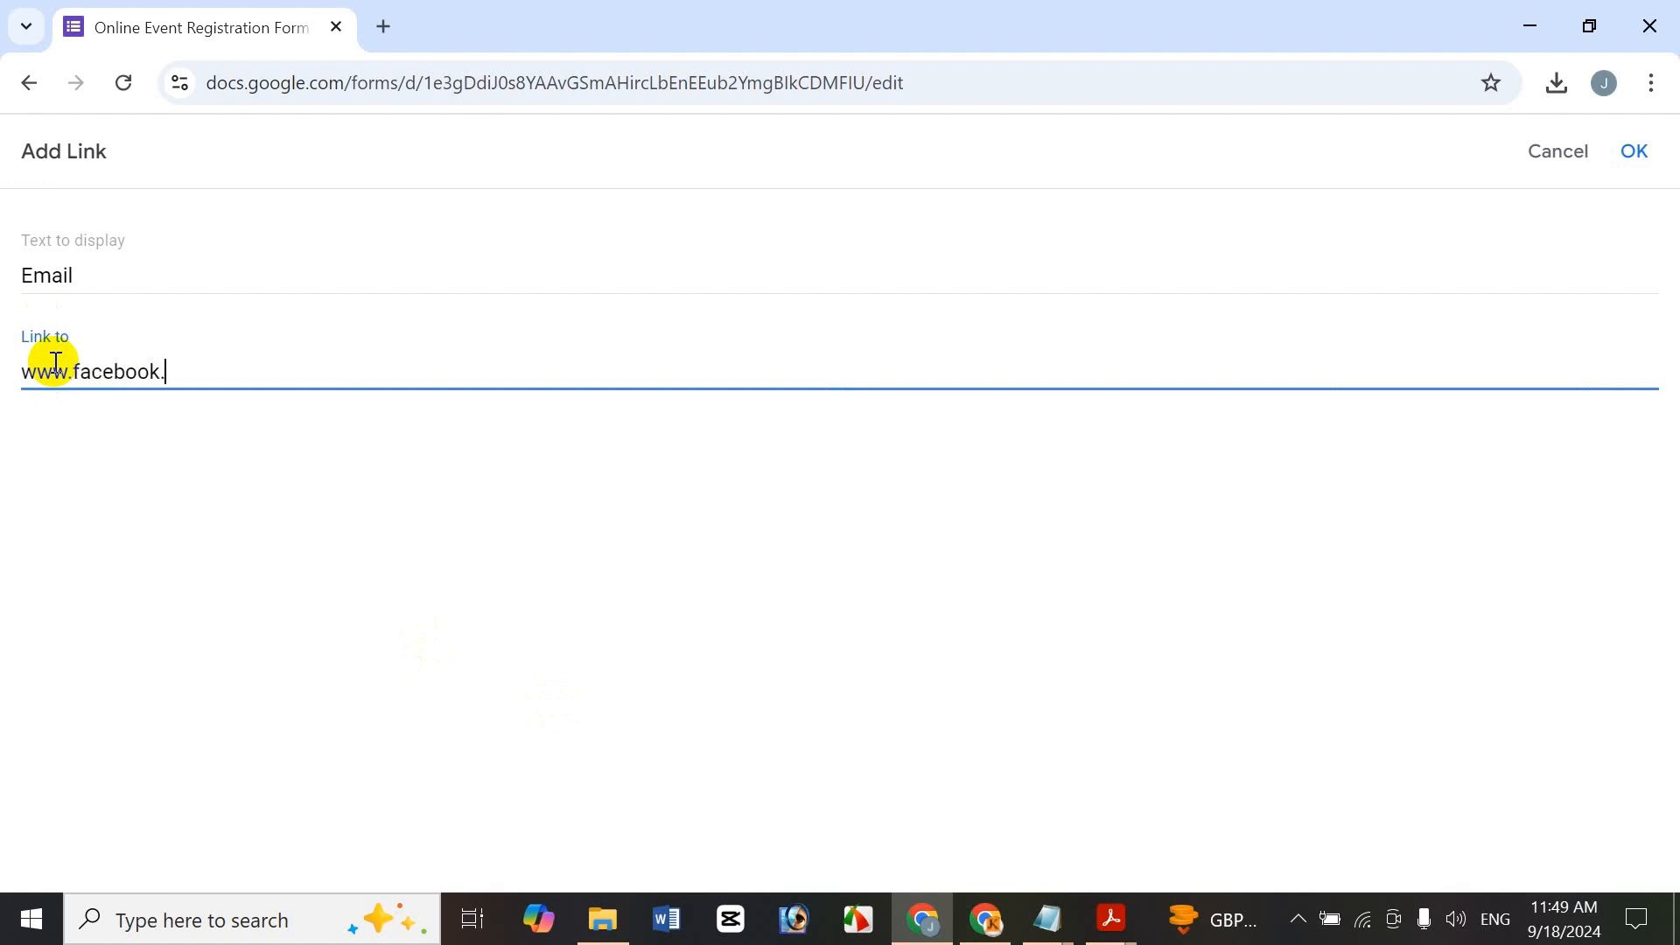
click(1633, 154)
Open the preview of the Online Event Registration Form to check its linked title and description
drag(1668, 349, 1669, 101)
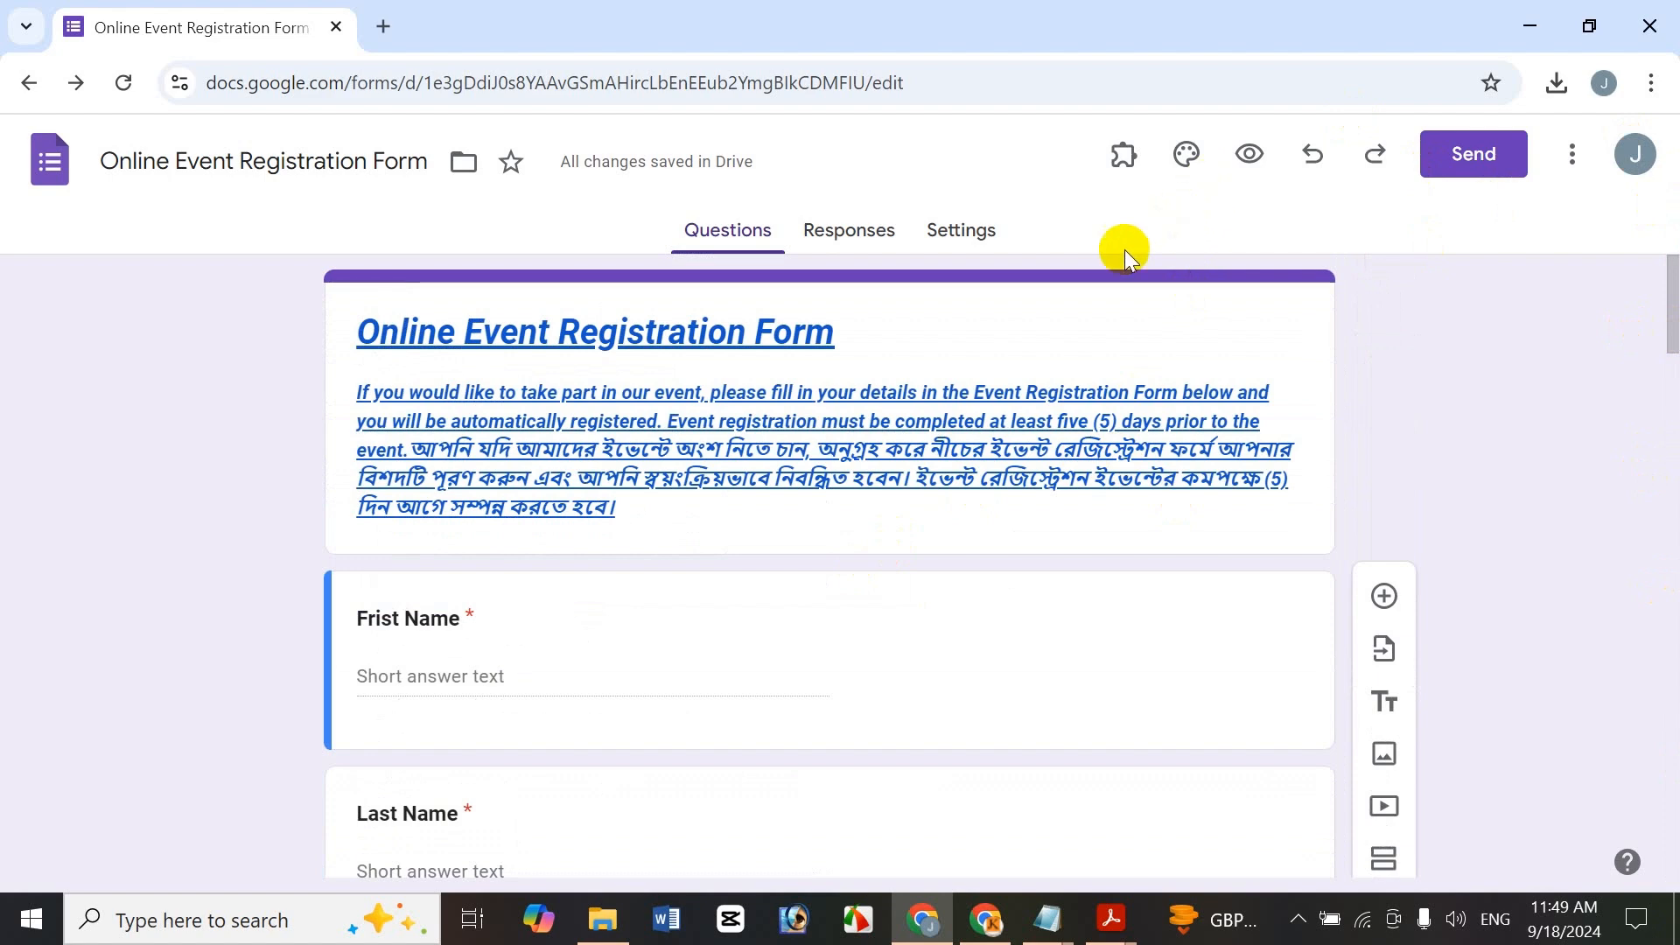
click(1249, 157)
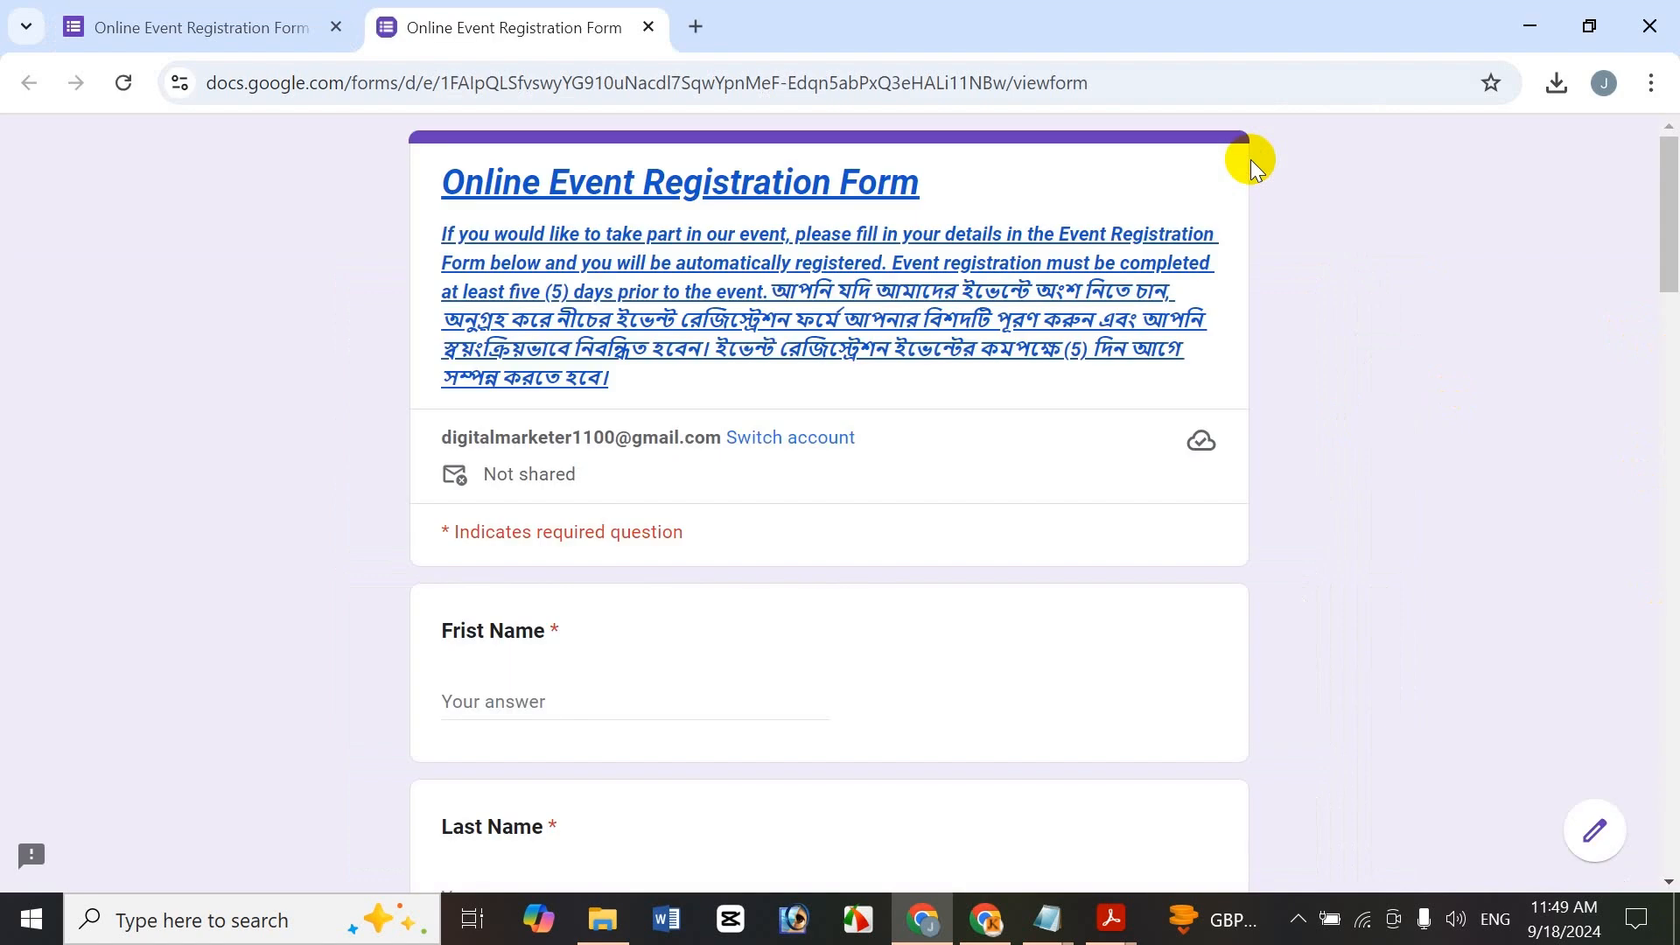
Look through the form preview to check the links on the title, description and Email question
scroll(1669, 245, down, 20)
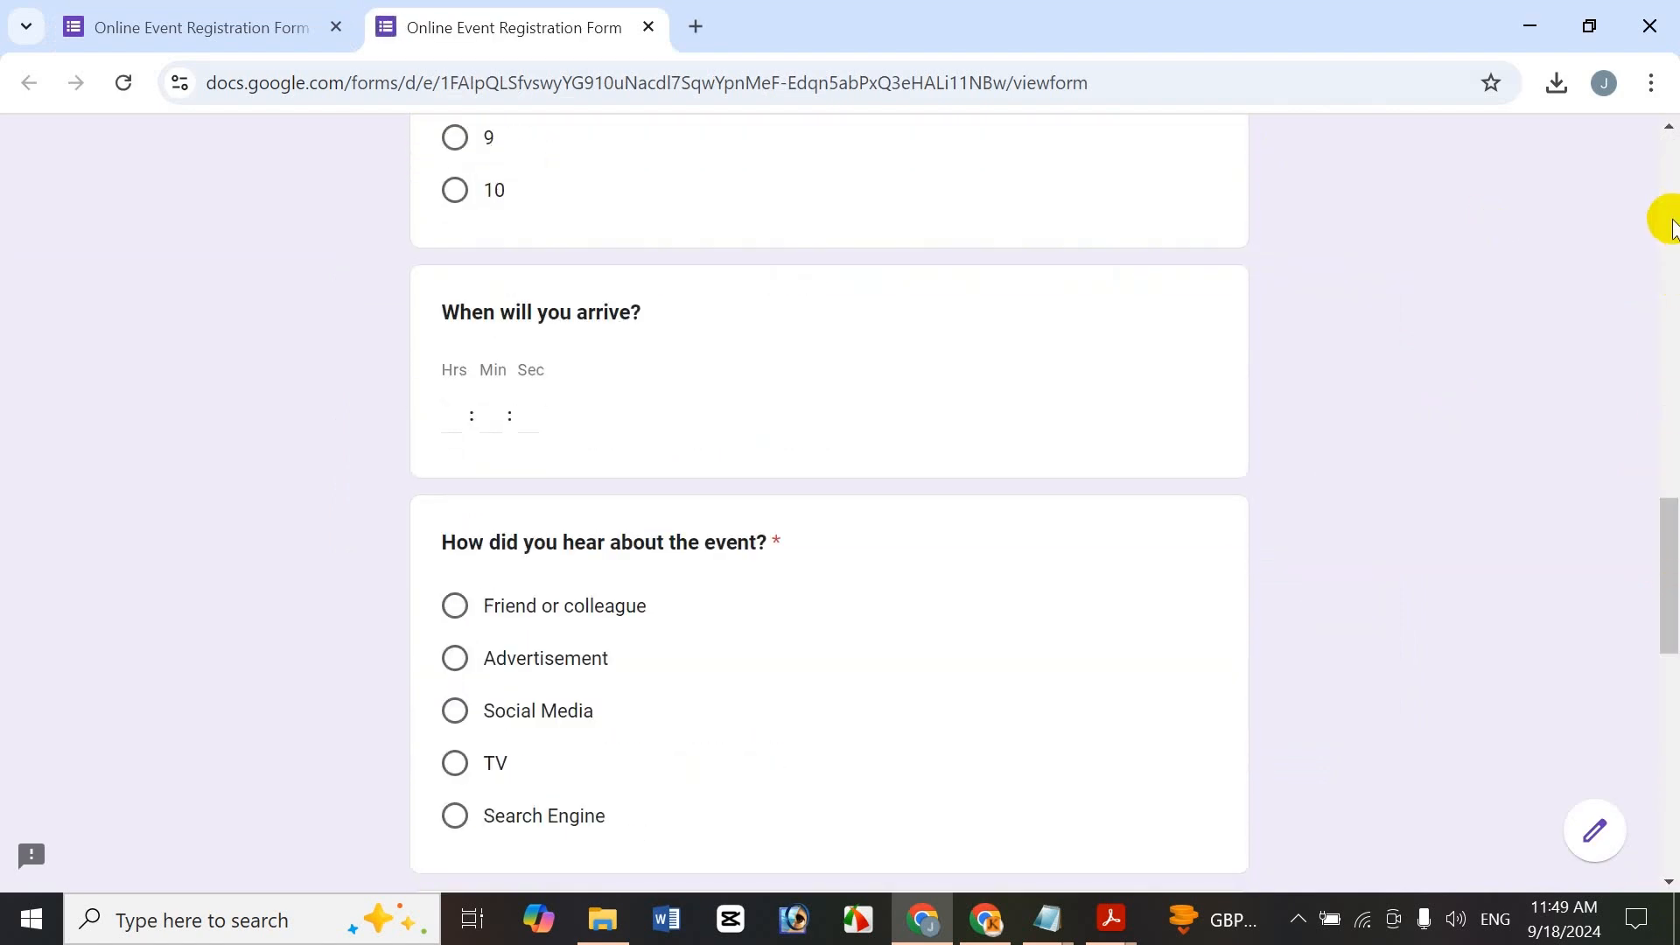
scroll(1668, 401, up, 15)
drag(1669, 289, 1657, 169)
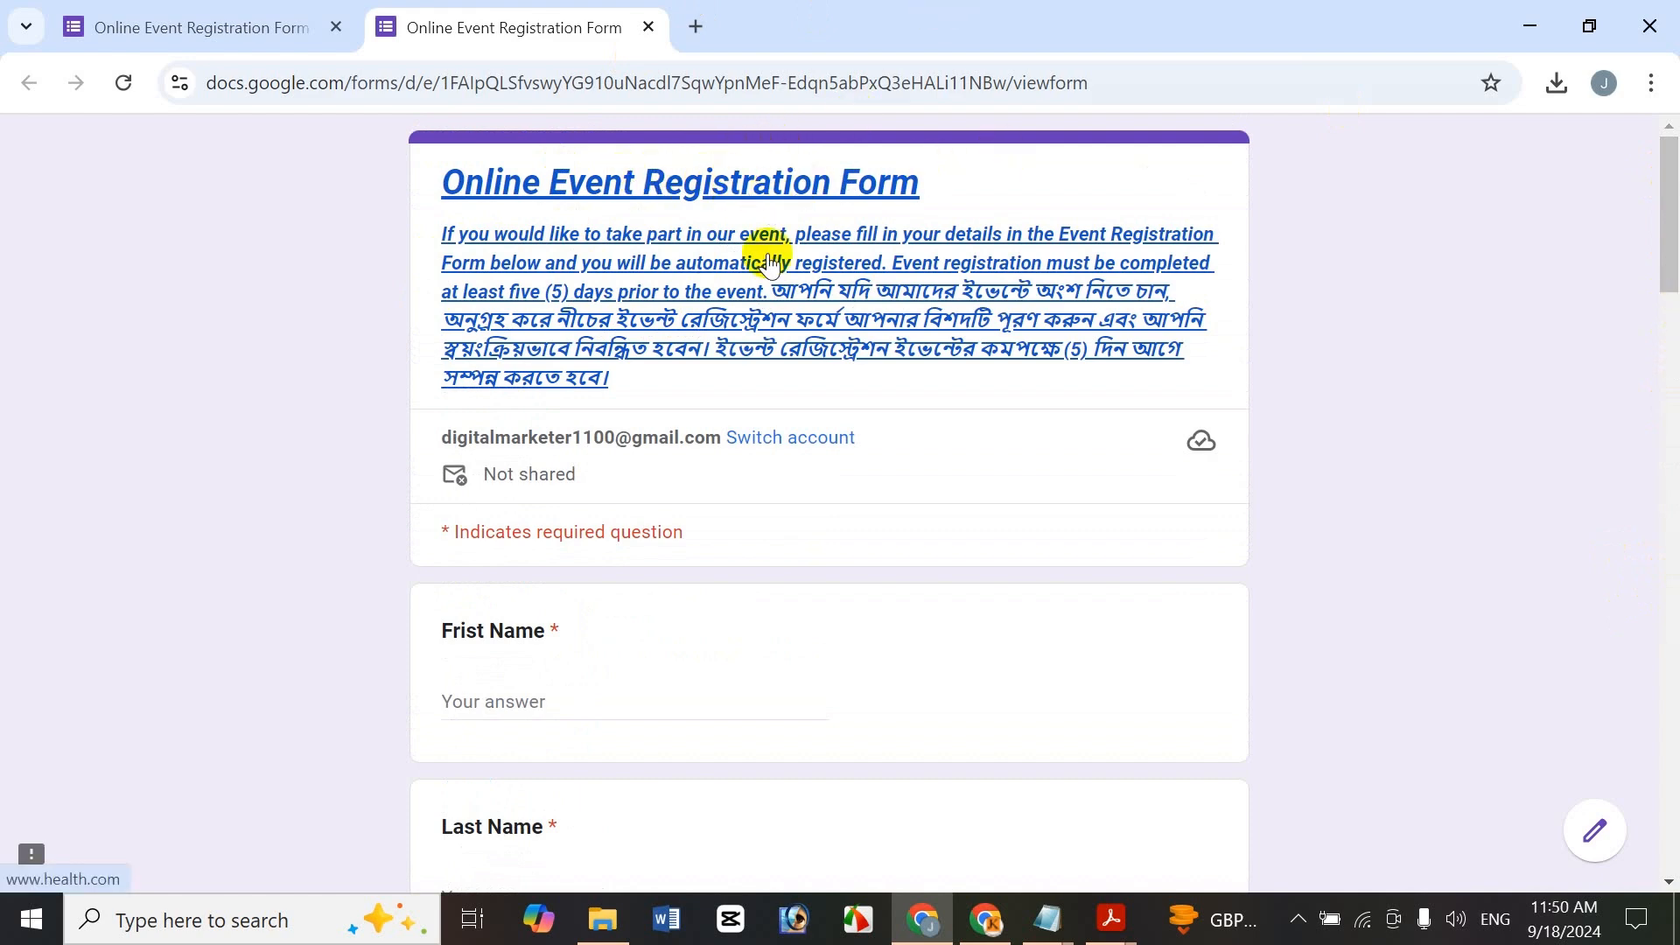
scroll(1671, 250, down, 1)
scroll(1671, 249, down, 3)
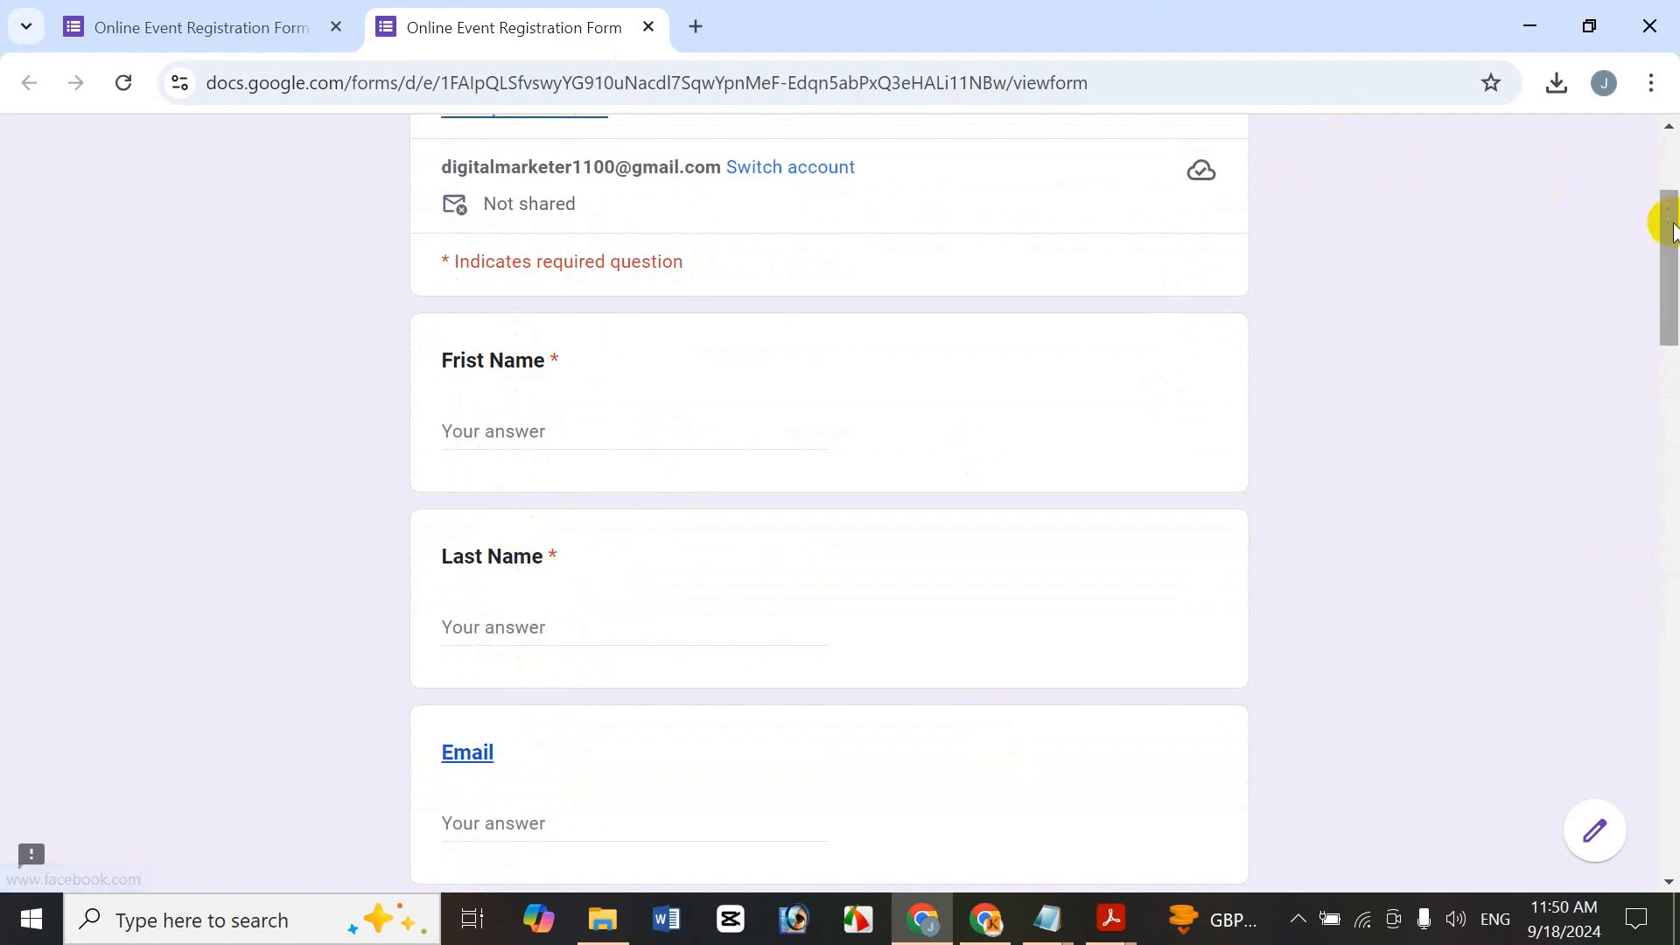
scroll(1662, 219, up, 3)
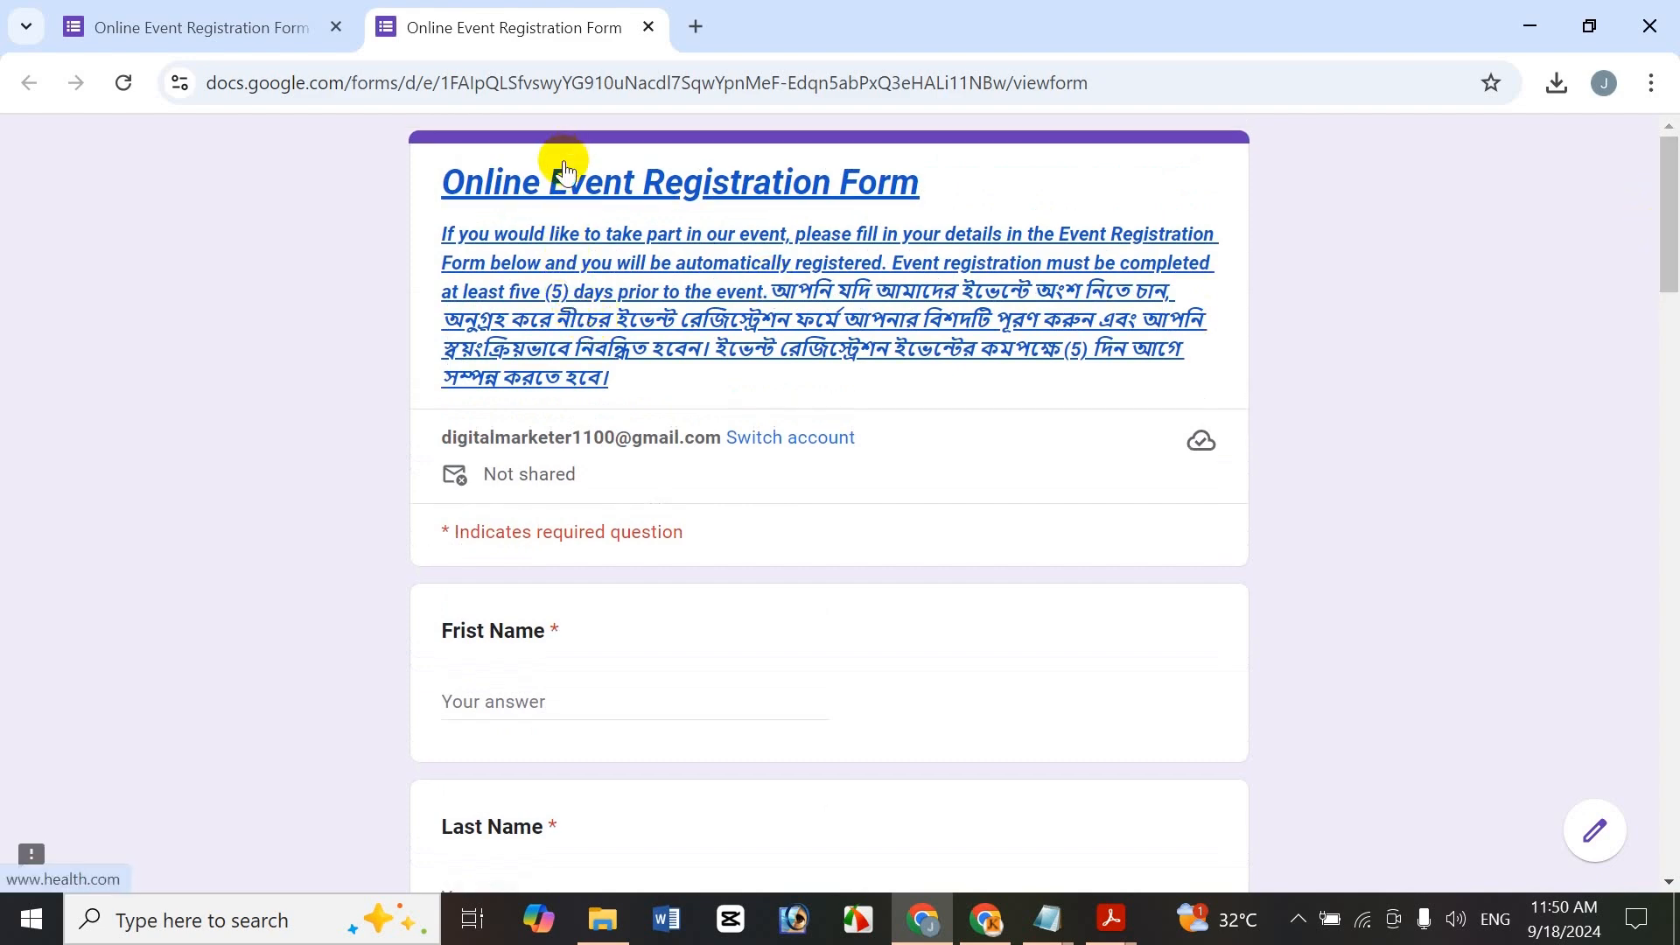
Test the description and title links in the preview, closing each opened page, and return to the form editor
click(585, 282)
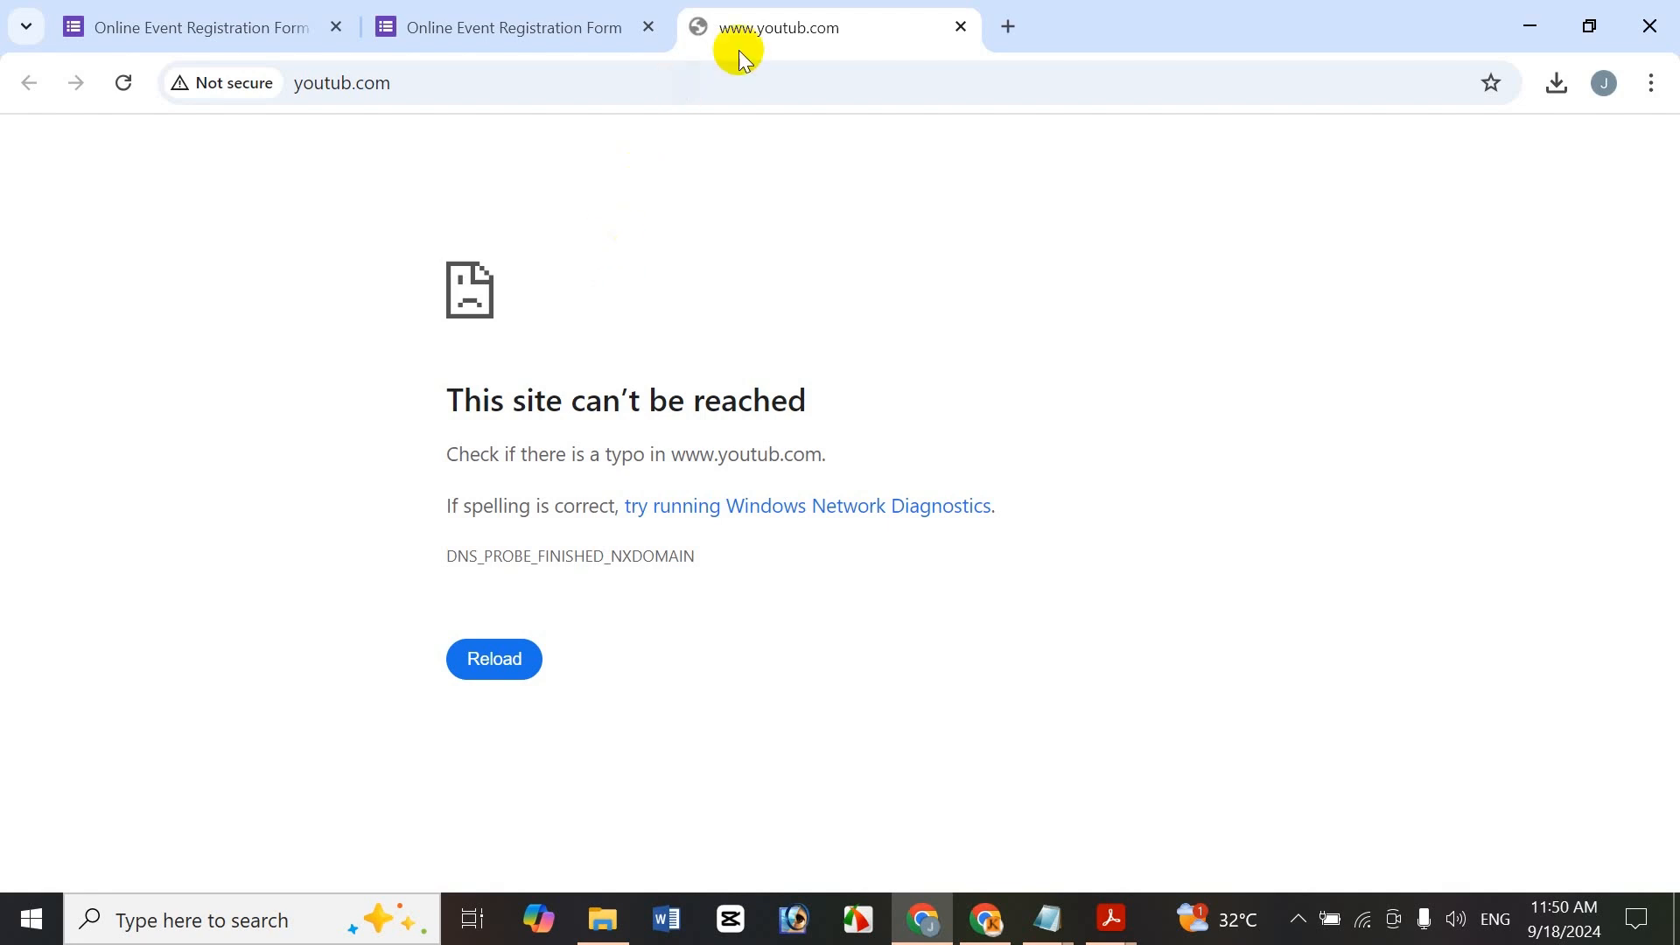
click(959, 27)
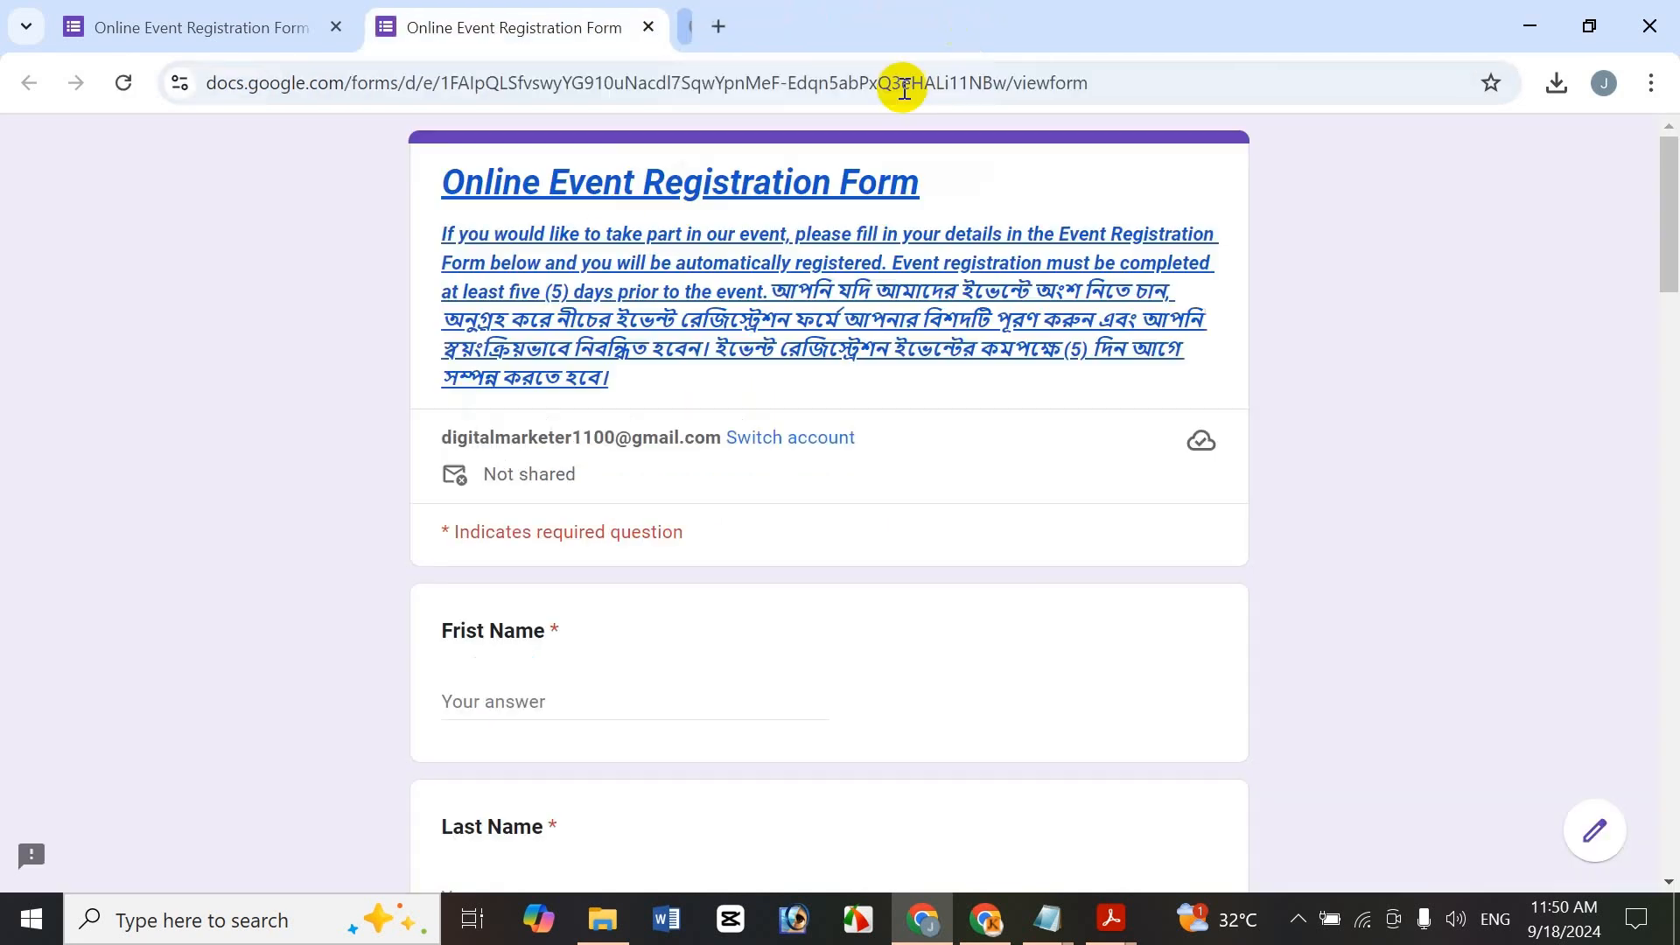
click(758, 186)
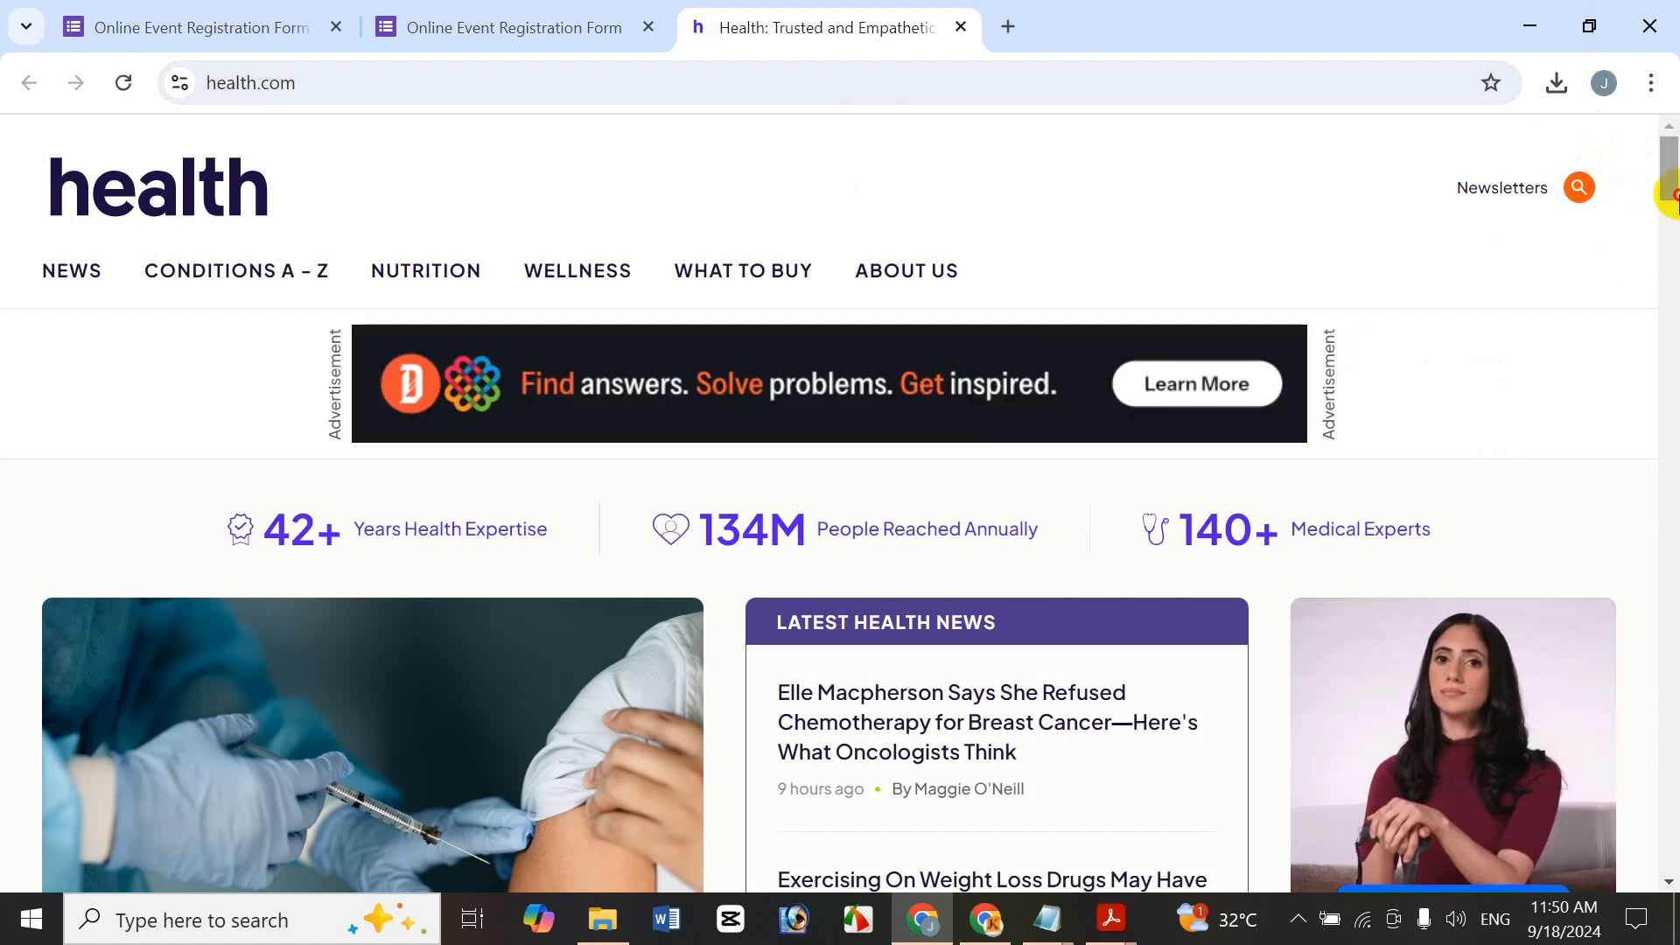
drag(1671, 195, 1669, 750)
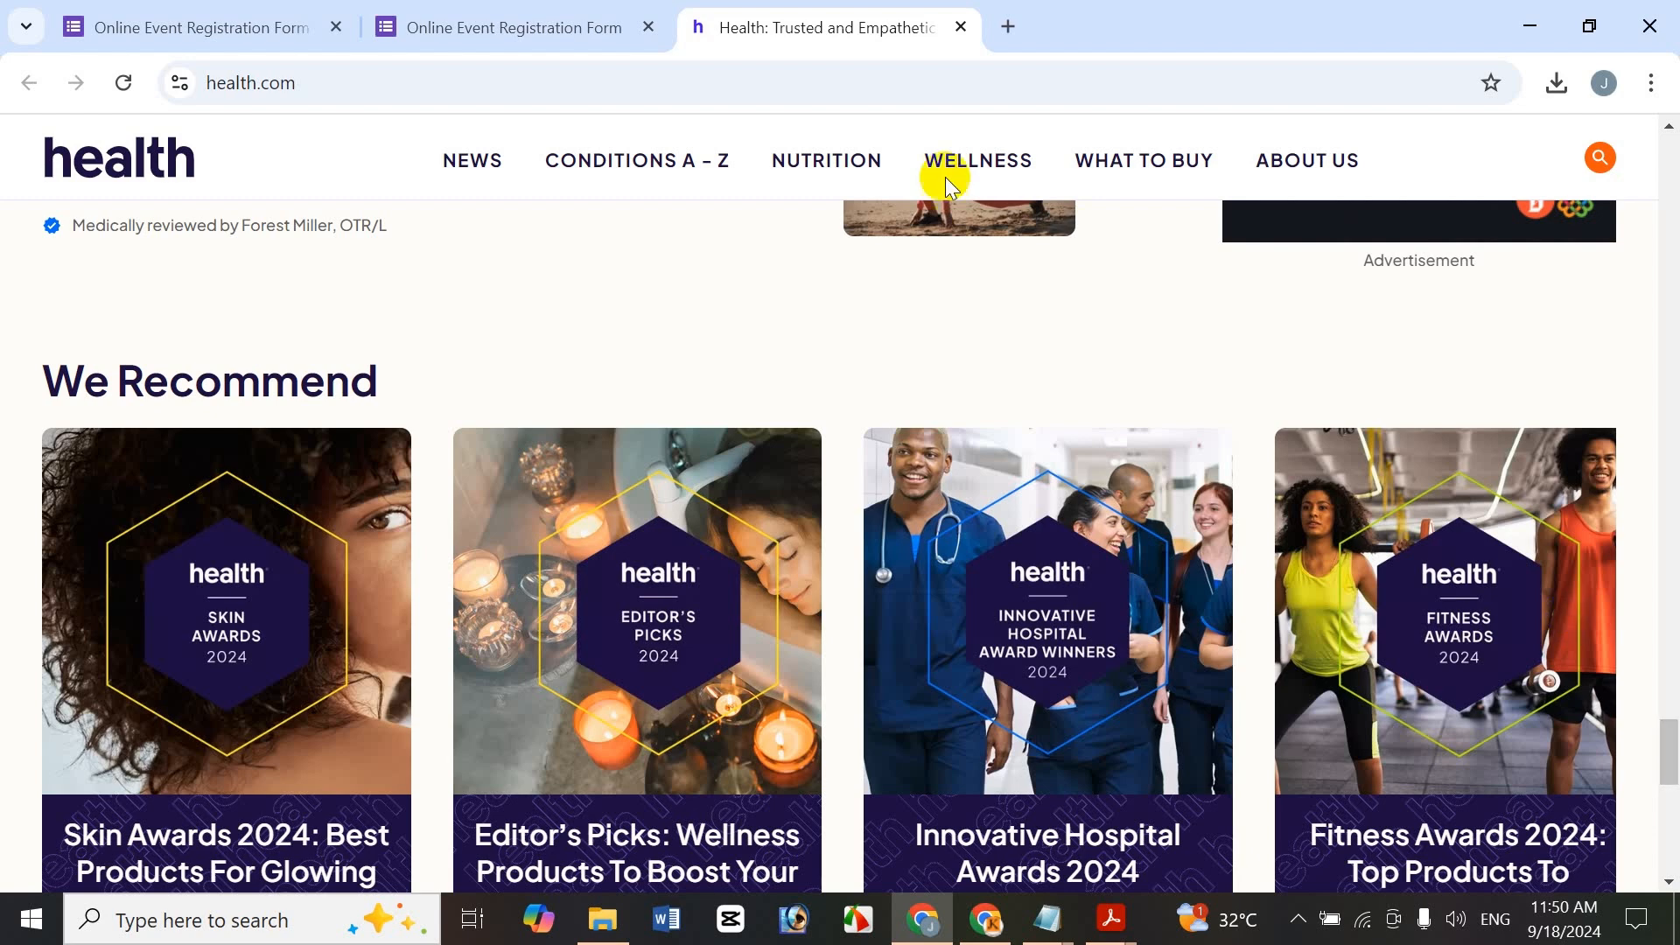
click(962, 27)
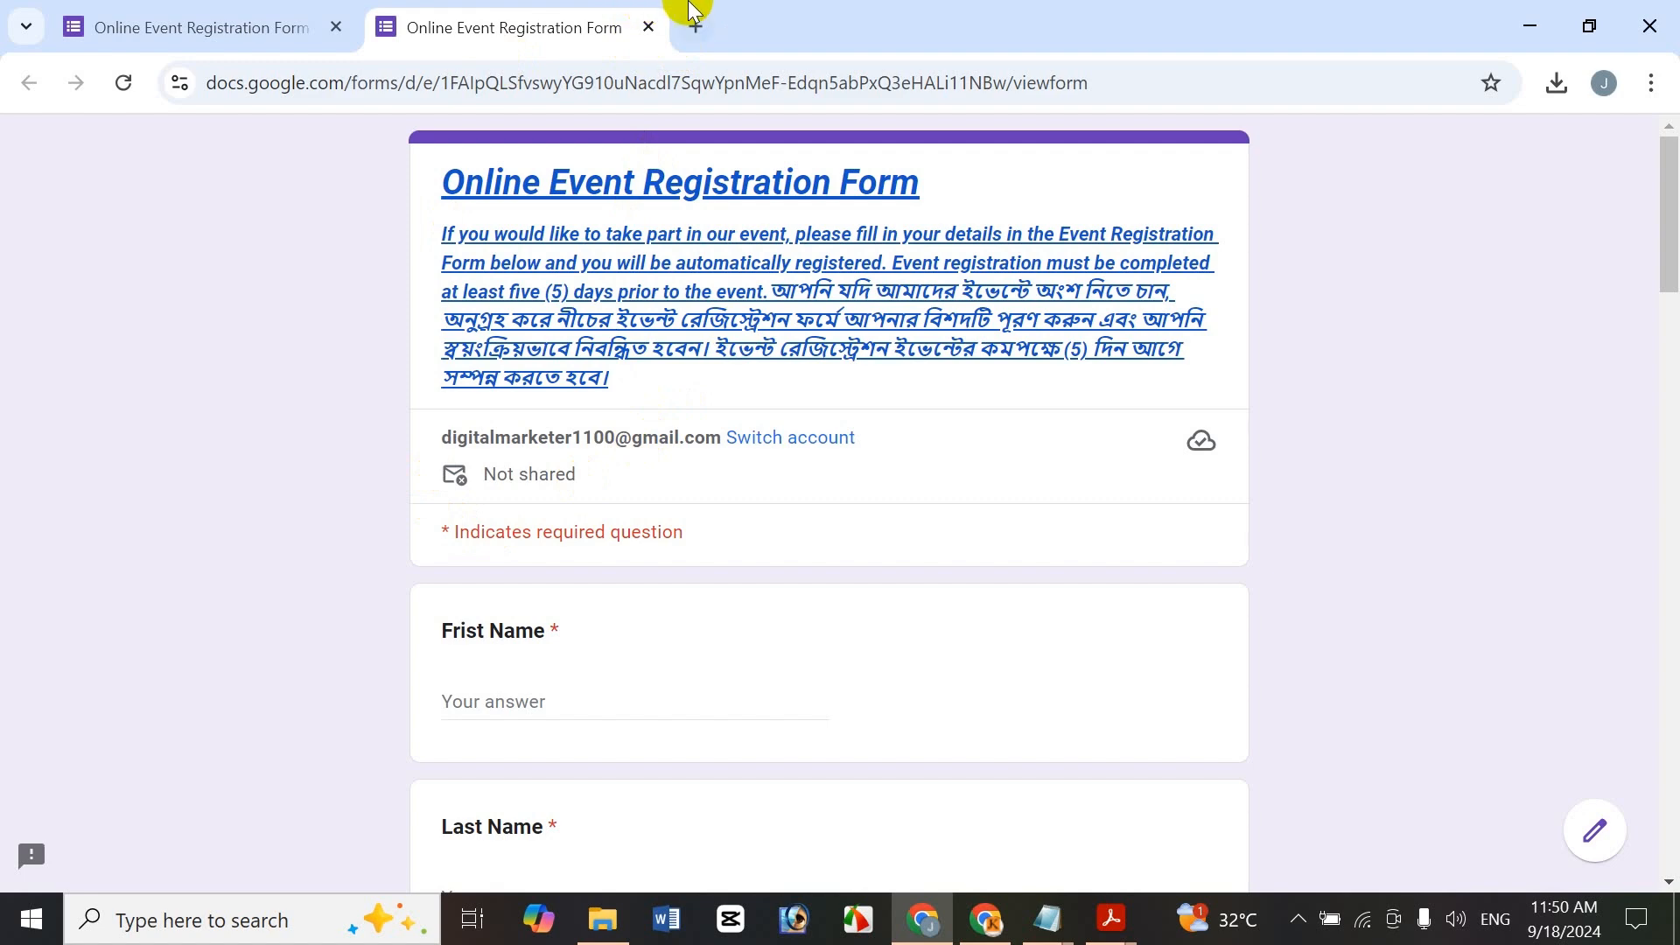
click(648, 27)
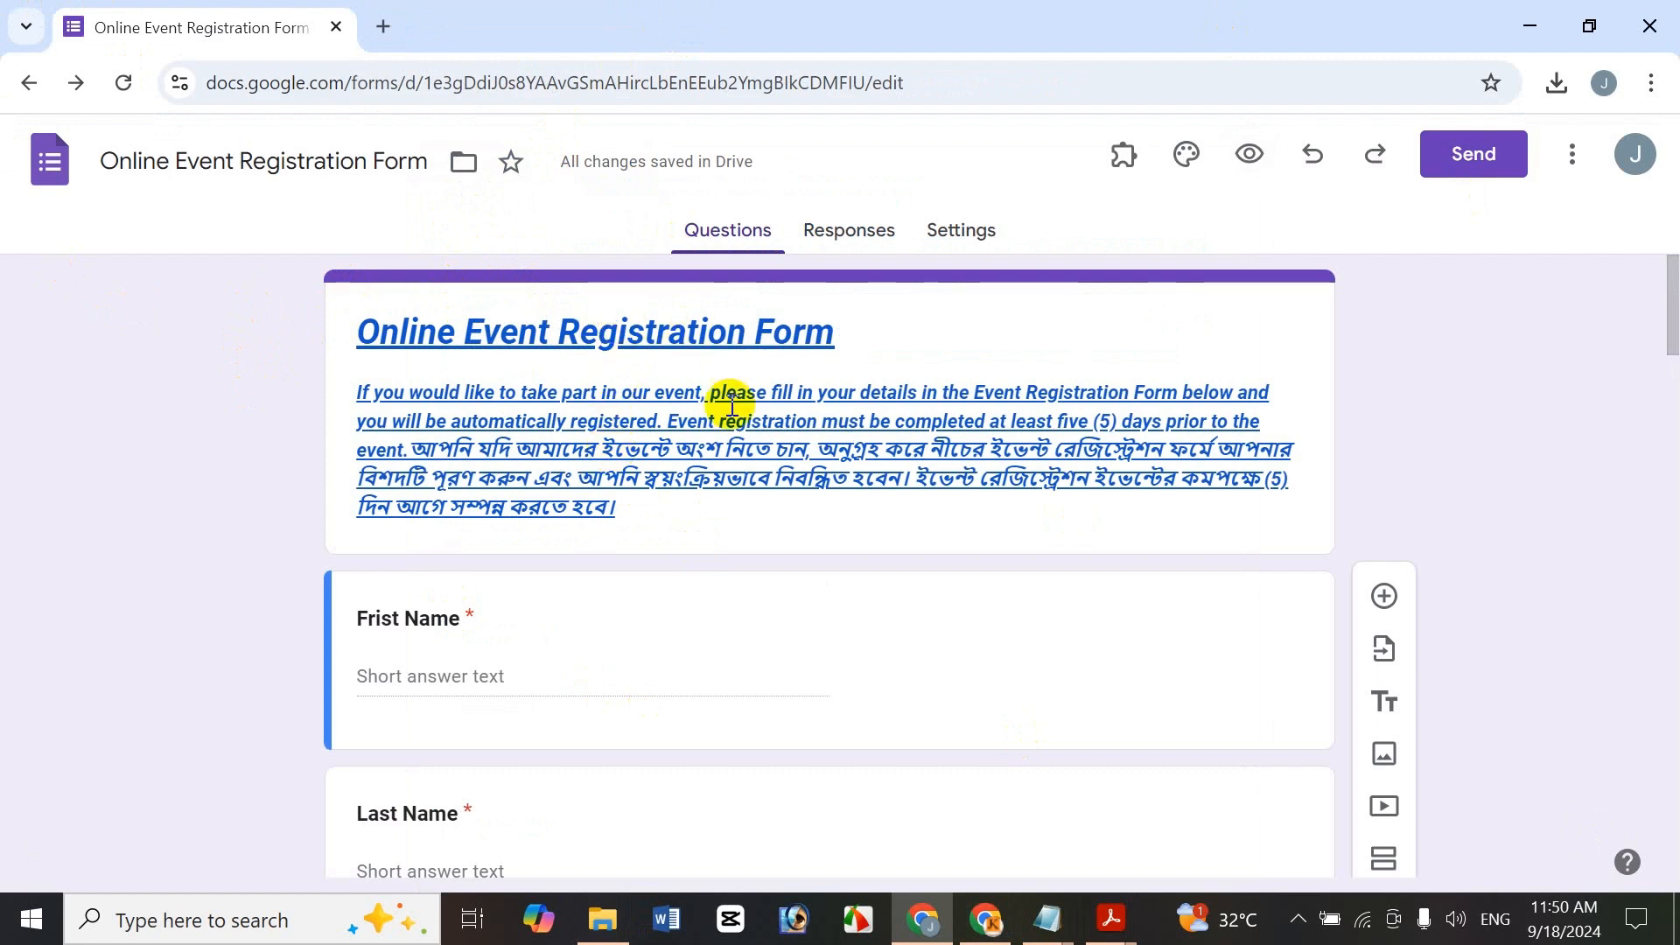
Remove the link from the entire English and Bangla form description
click(707, 331)
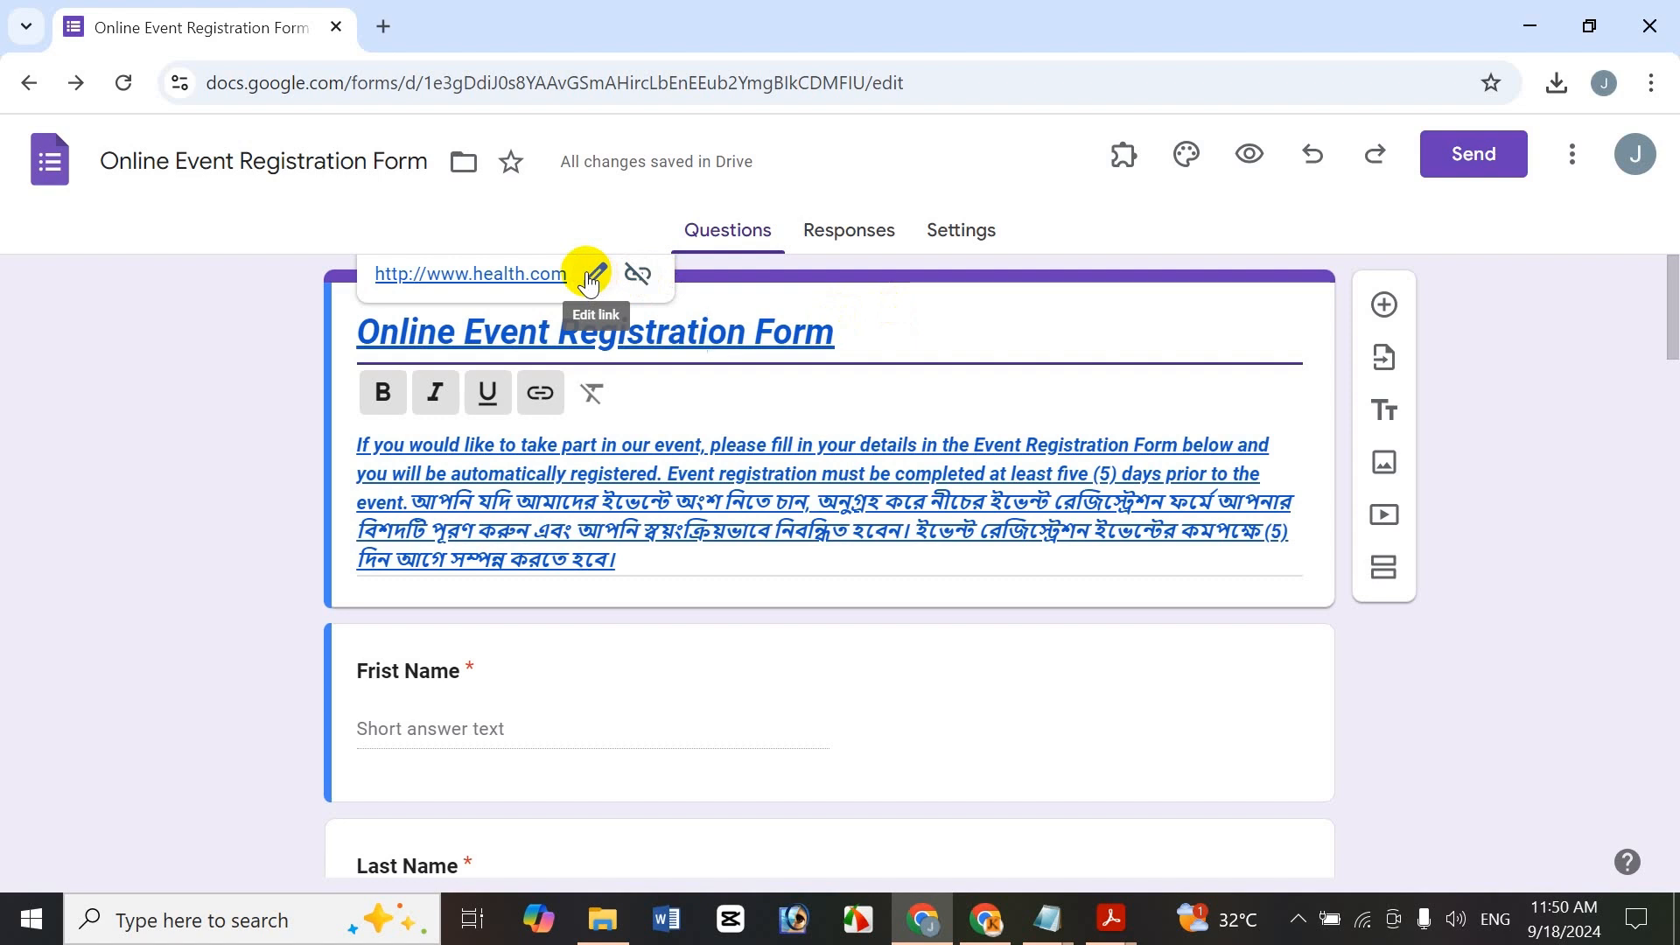
triple_click(668, 466)
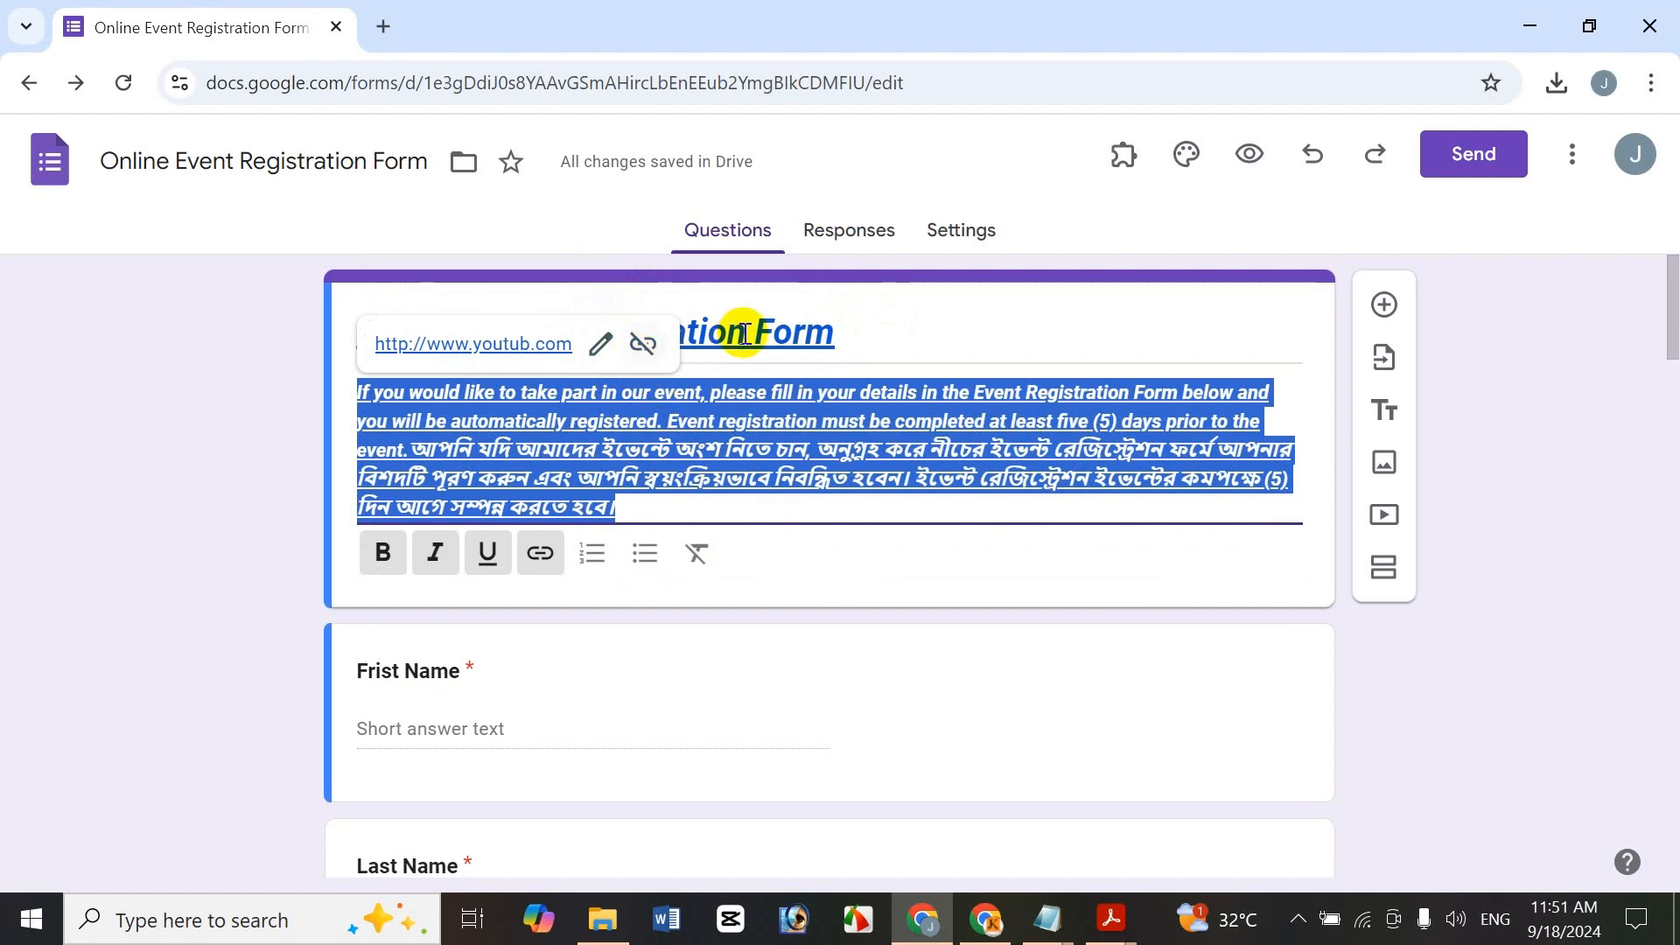
click(642, 347)
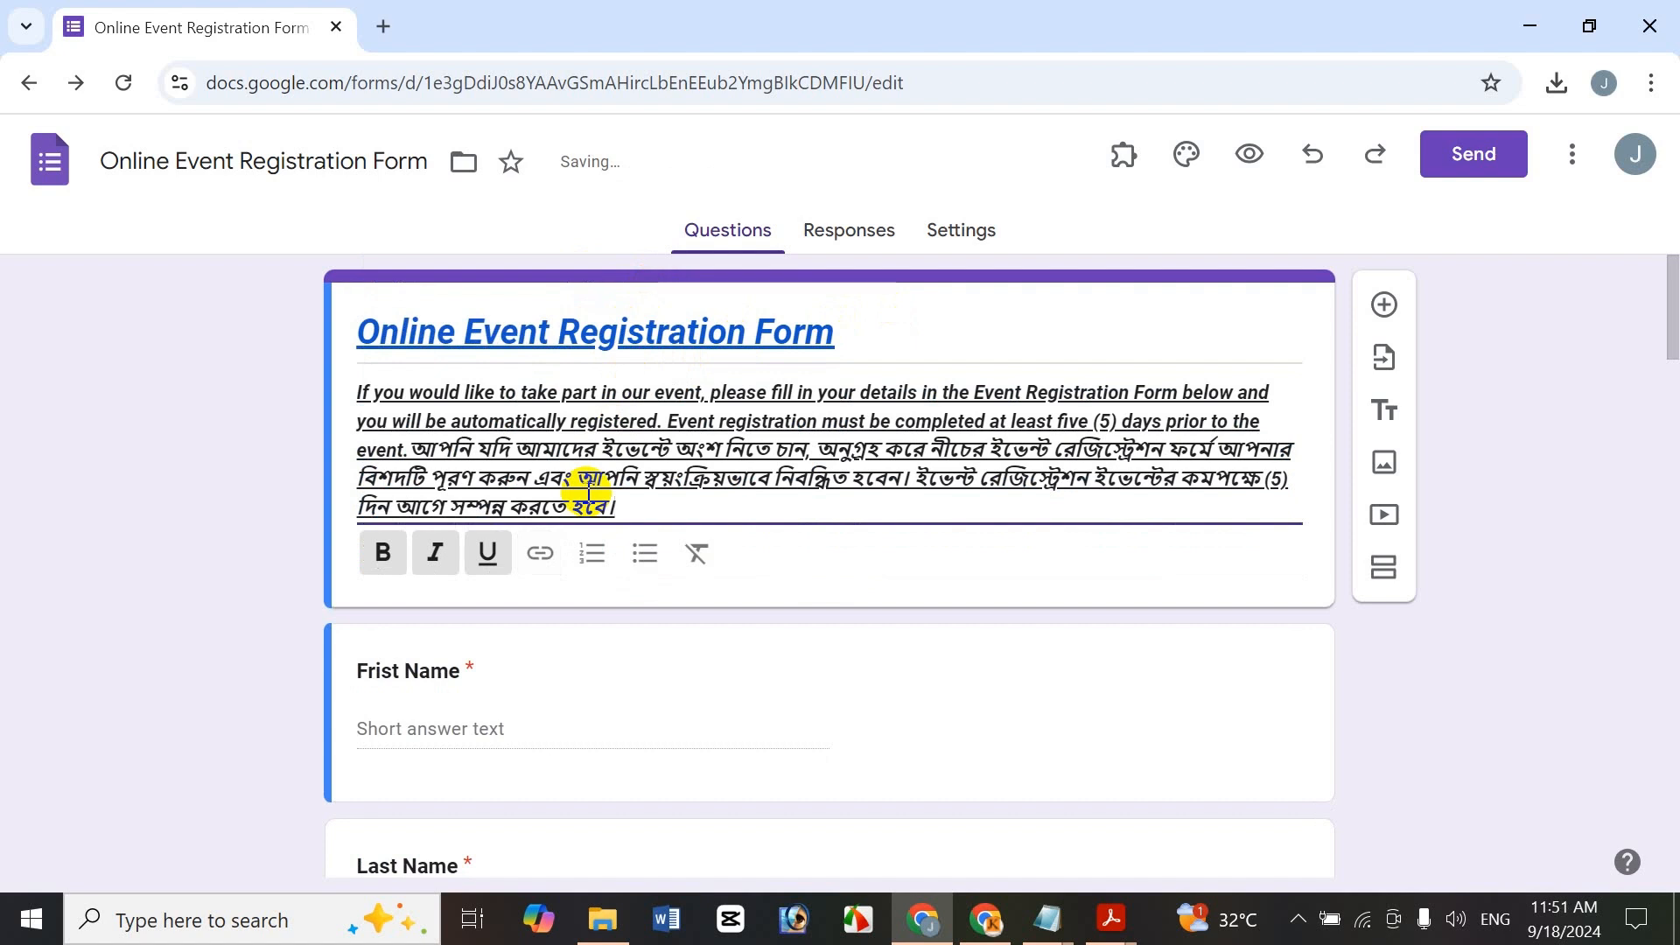
click(405, 328)
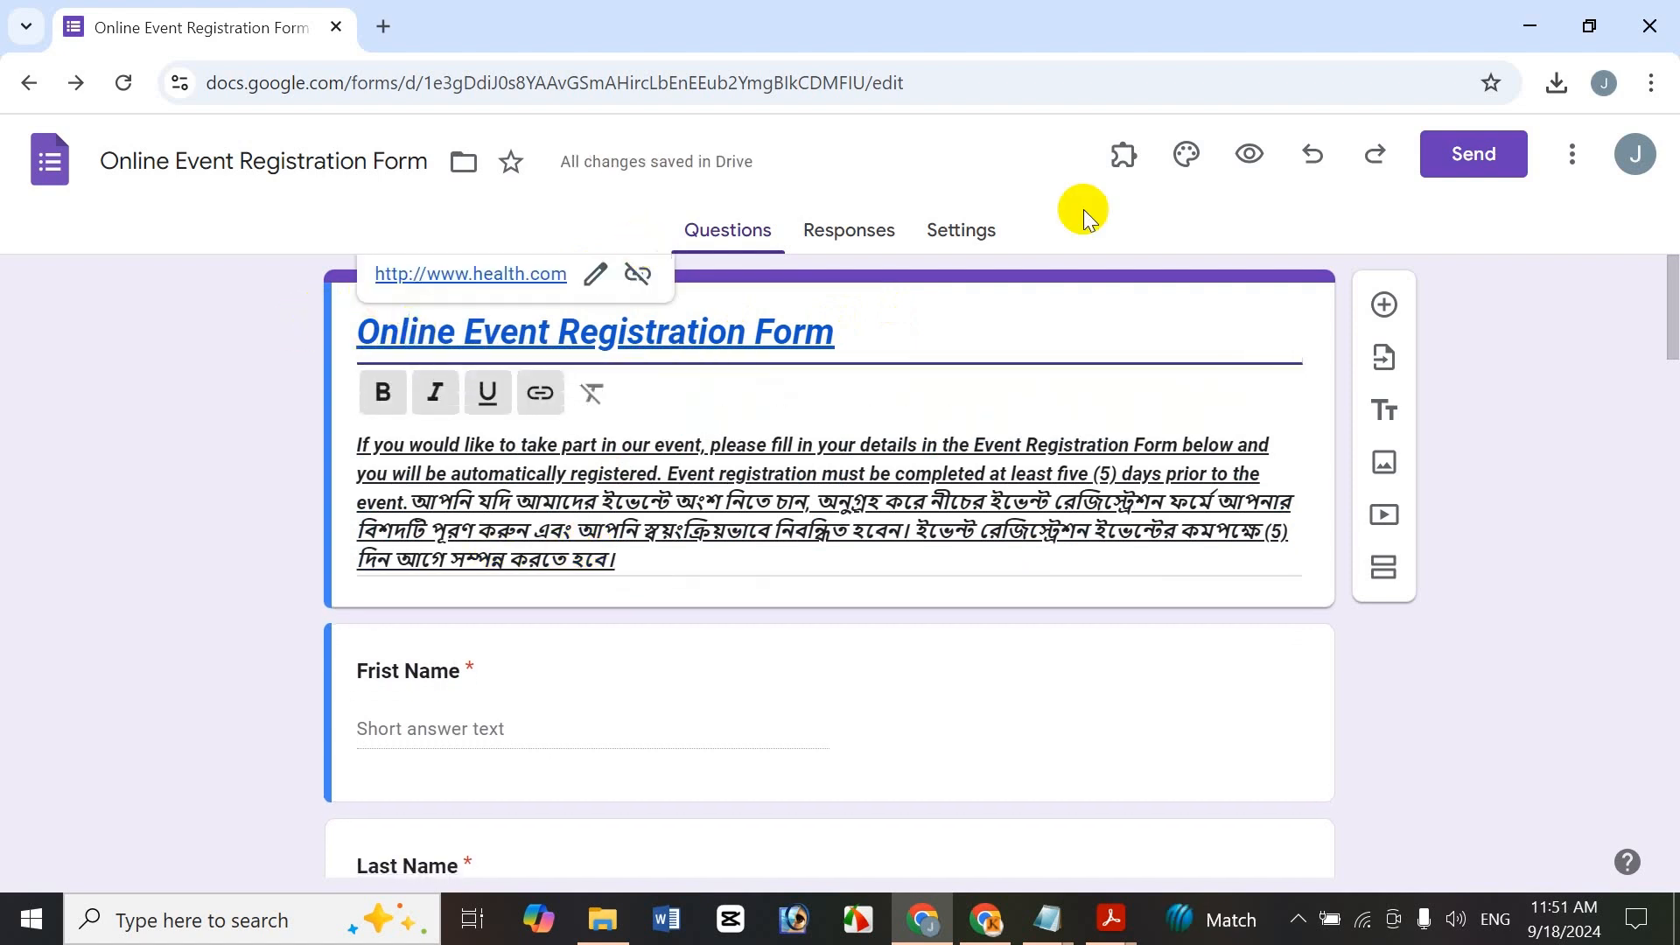
drag(869, 339, 339, 226)
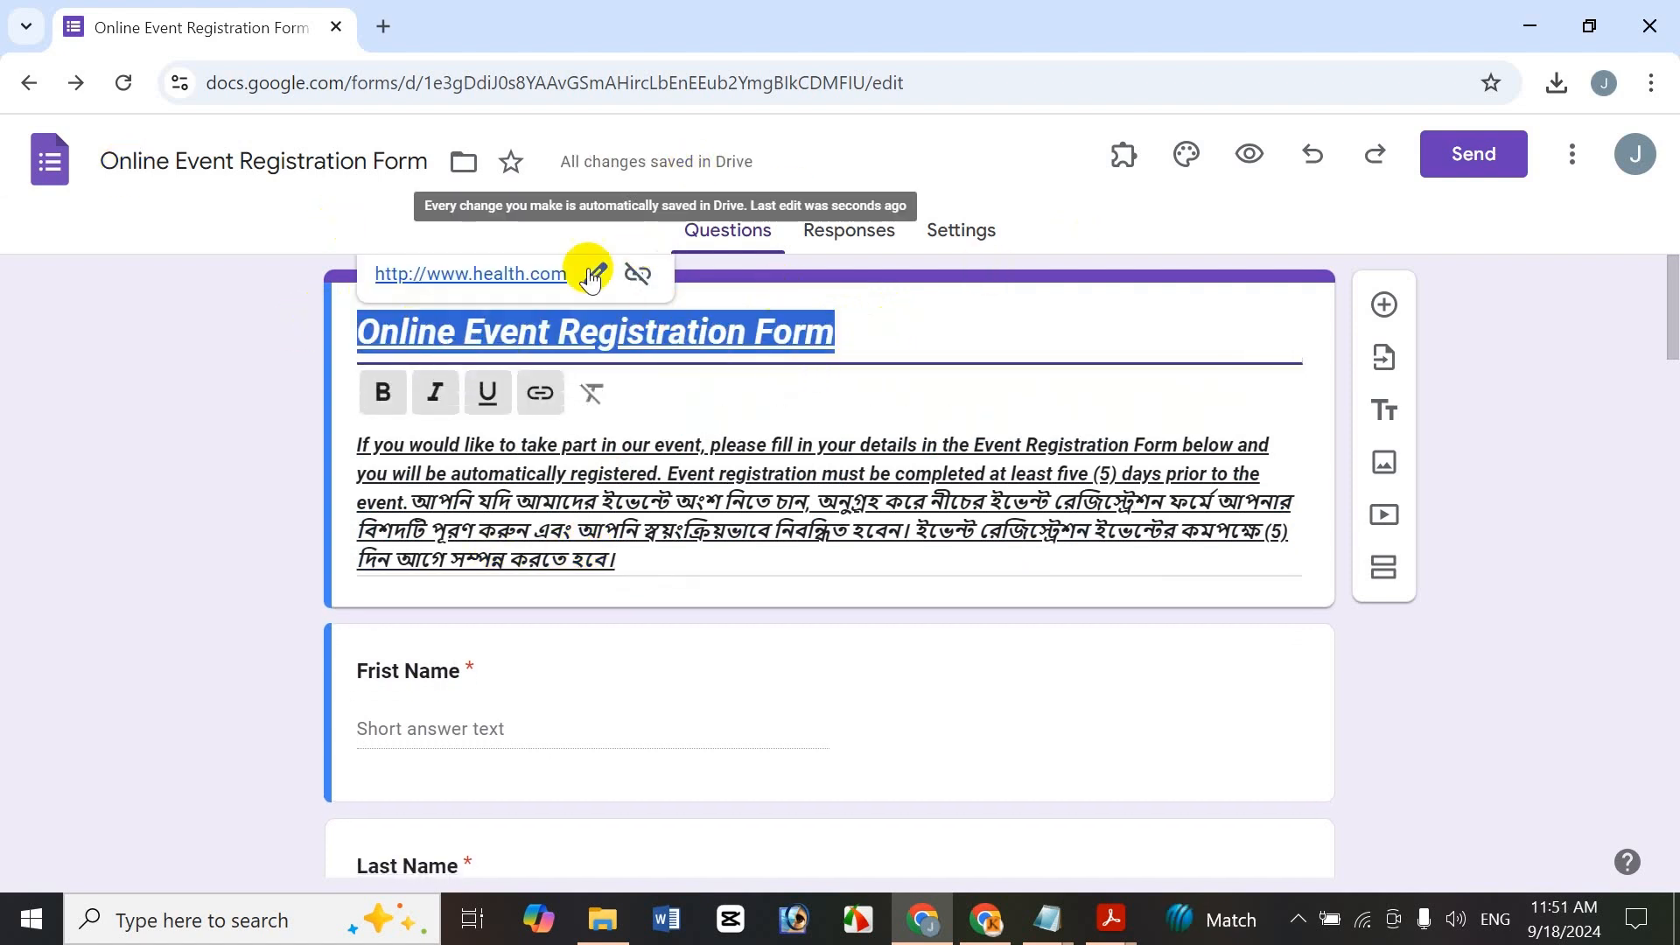
click(641, 276)
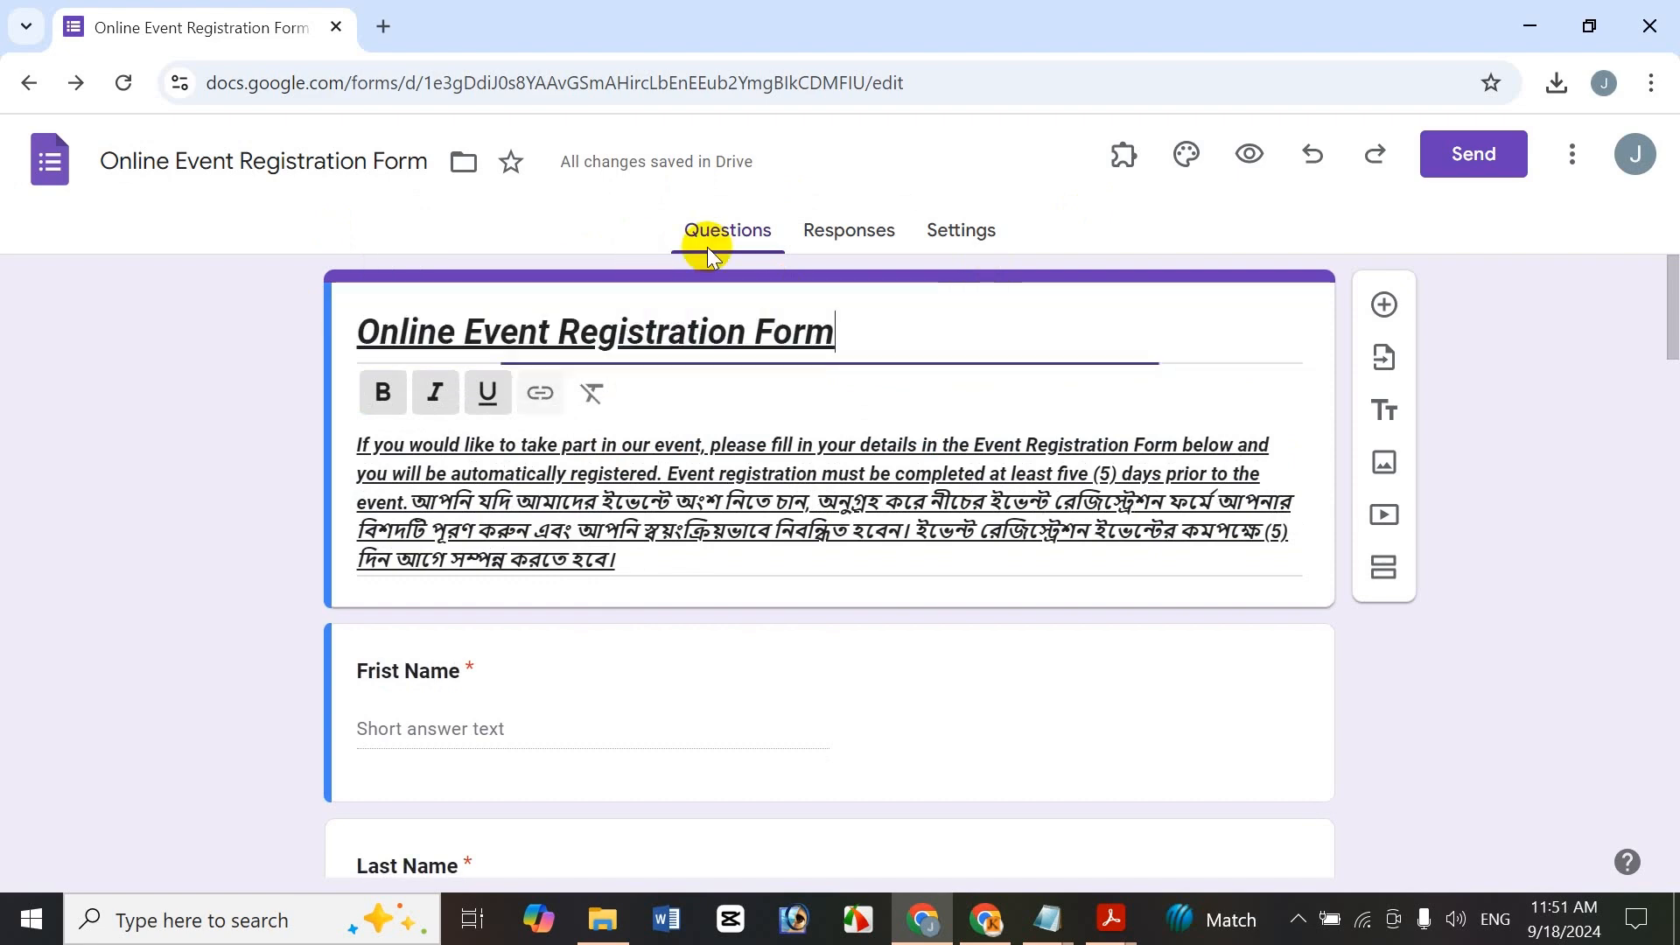
drag(1671, 298, 1669, 376)
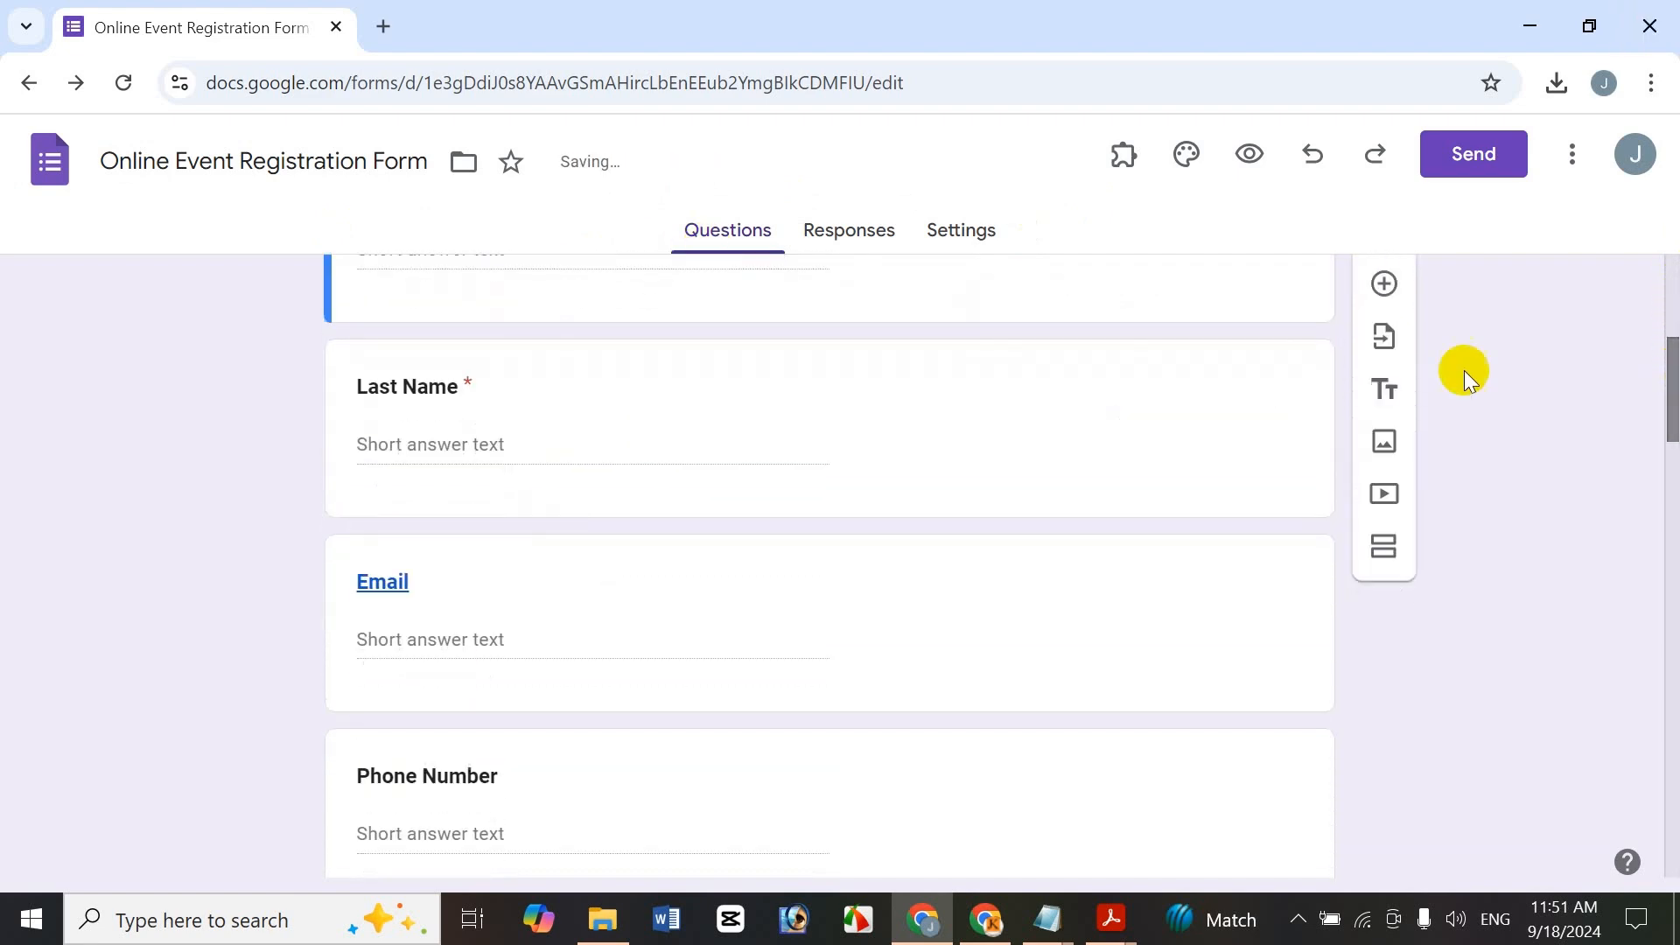
double_click(465, 584)
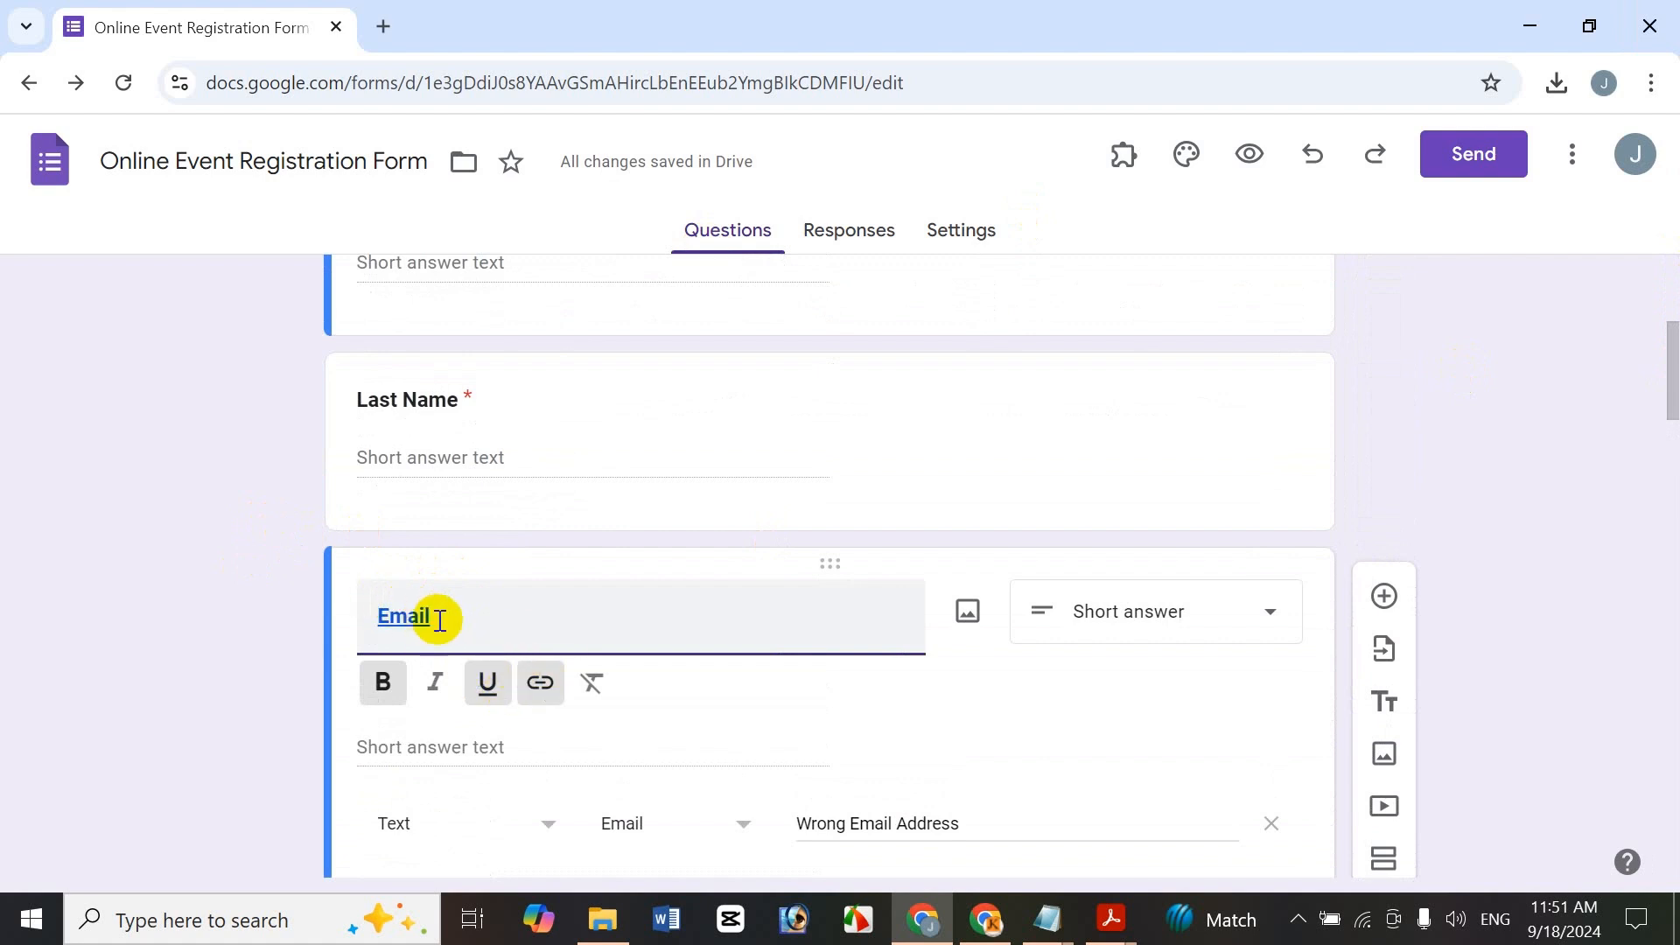
right_click(409, 623)
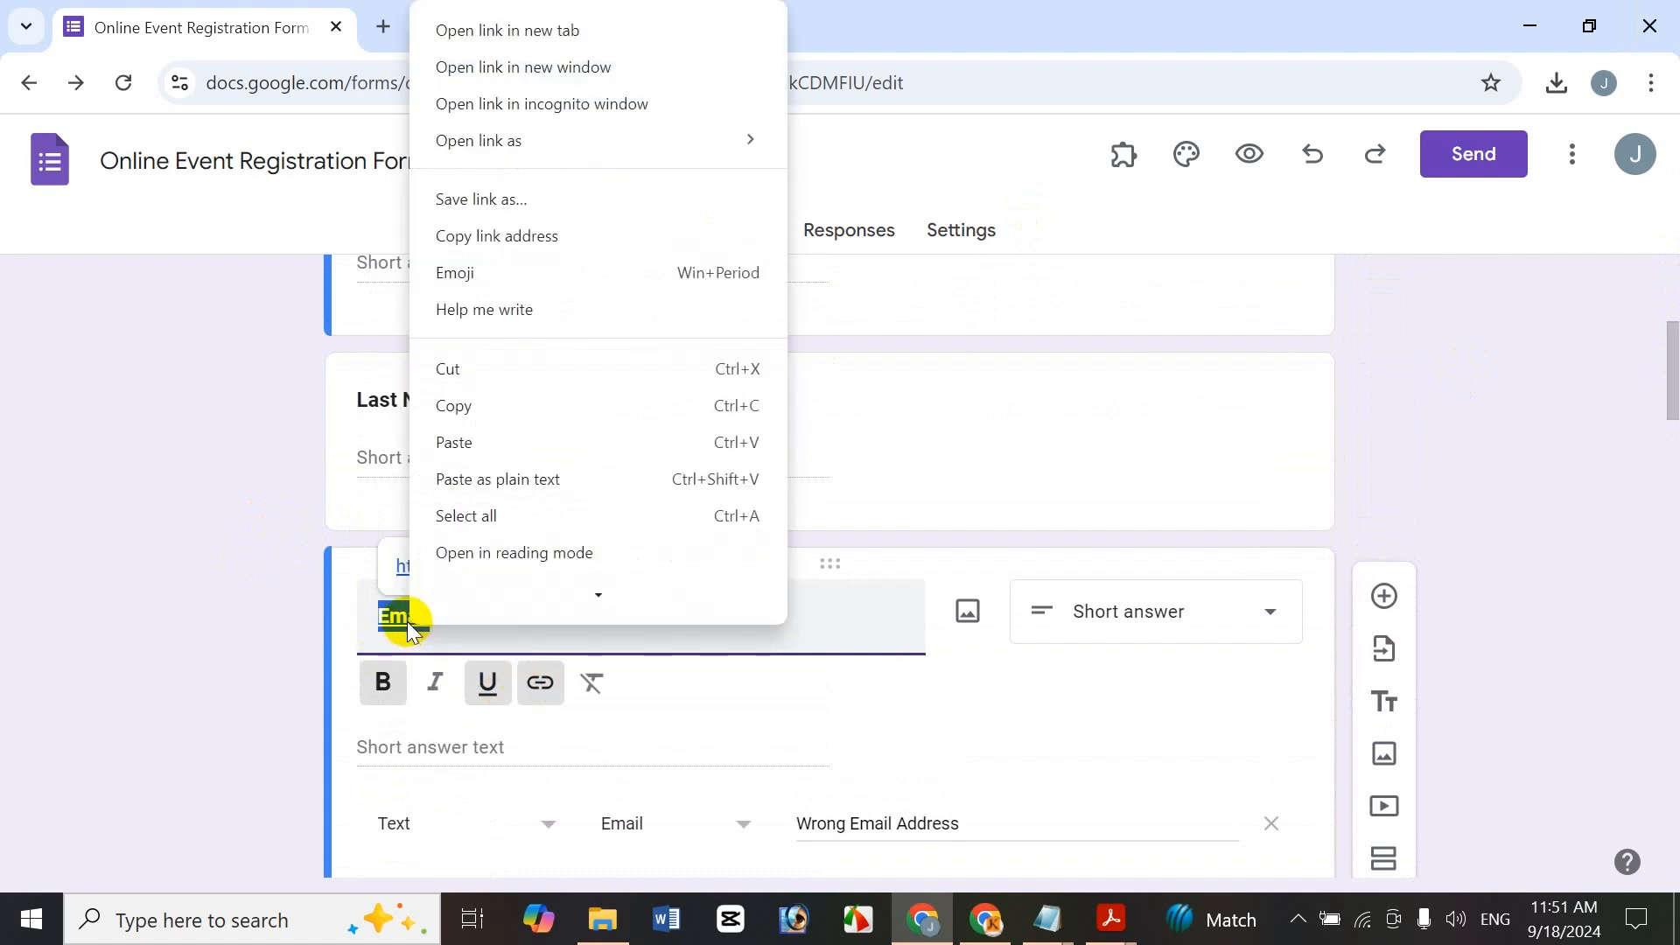
click(333, 617)
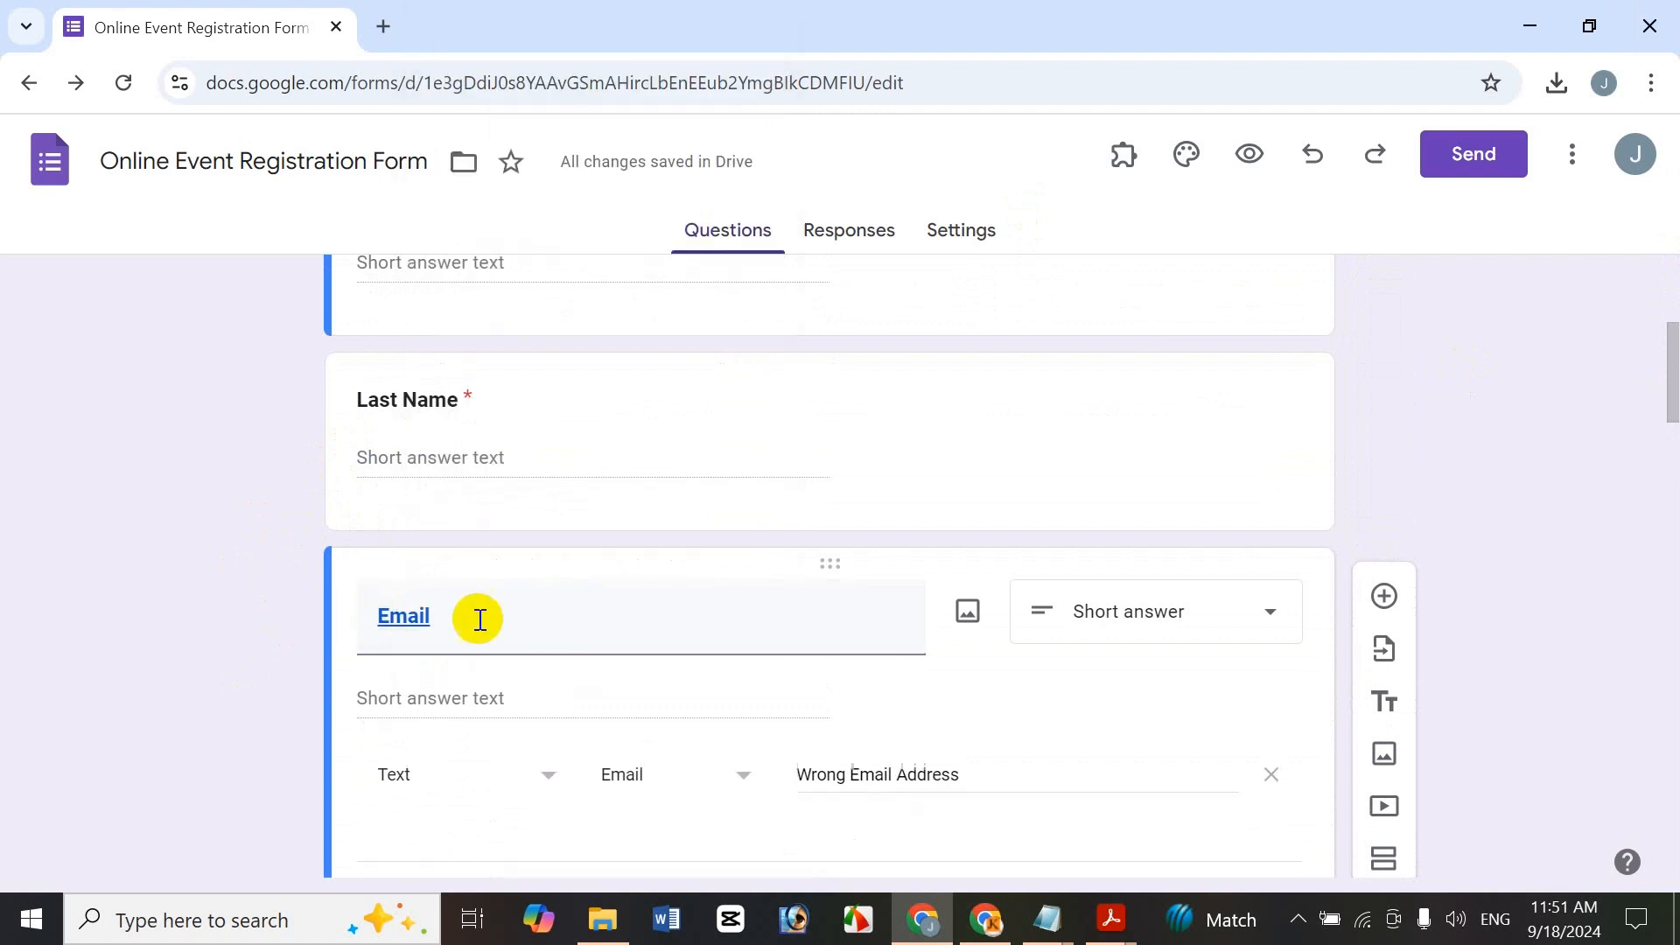
double_click(413, 618)
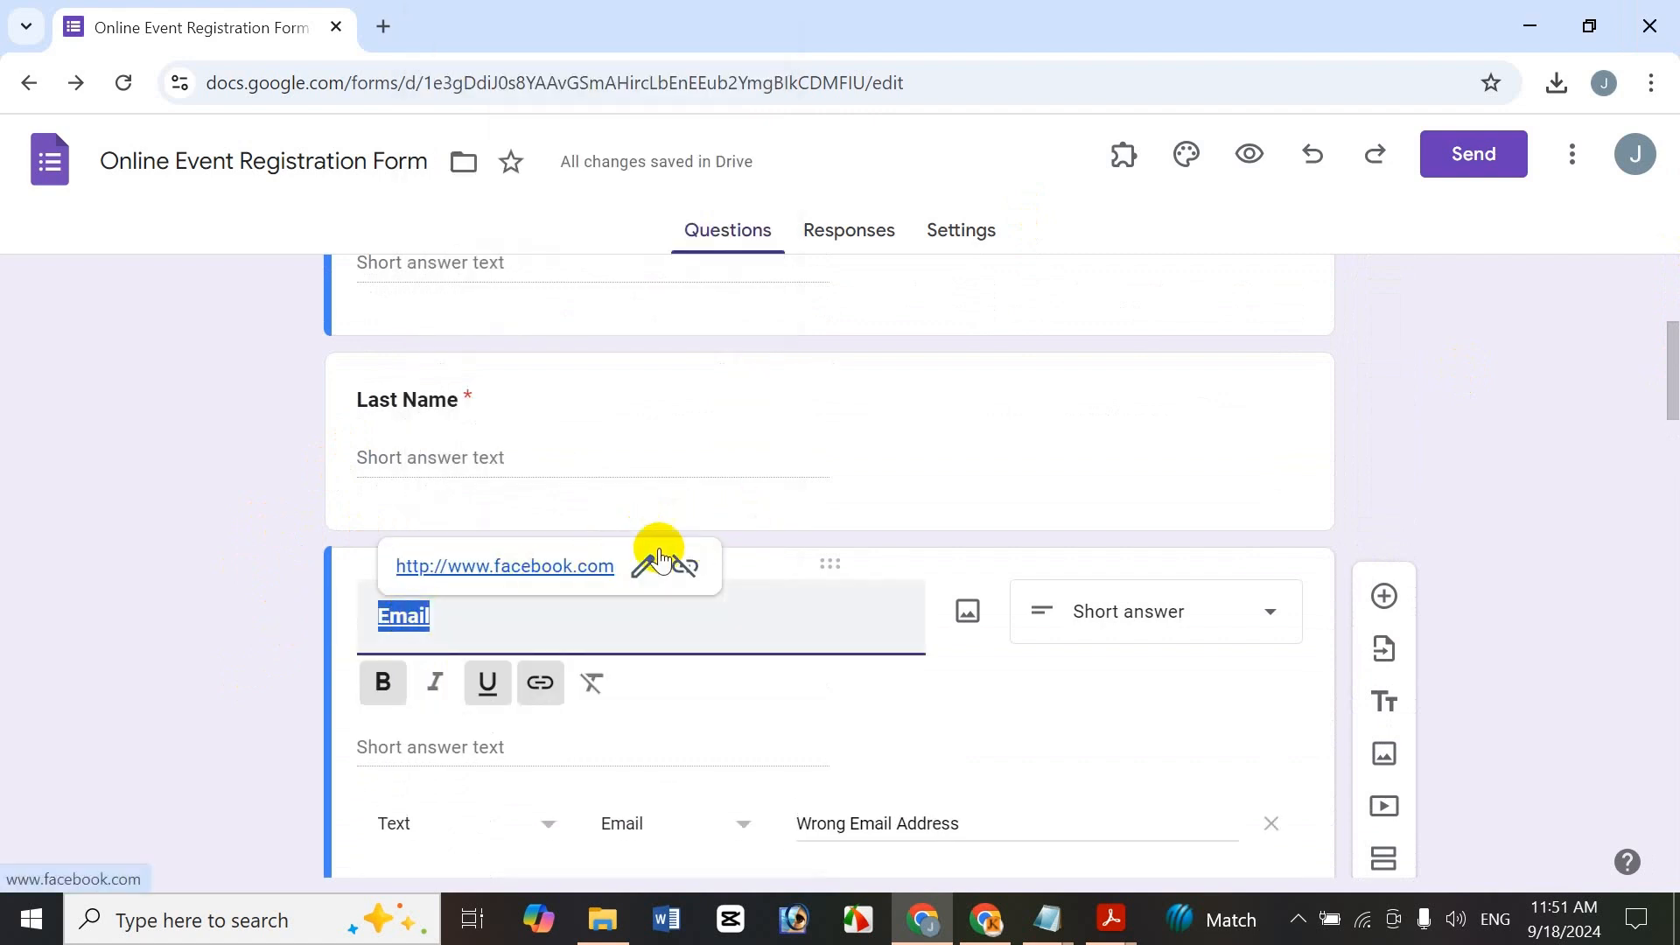
click(703, 579)
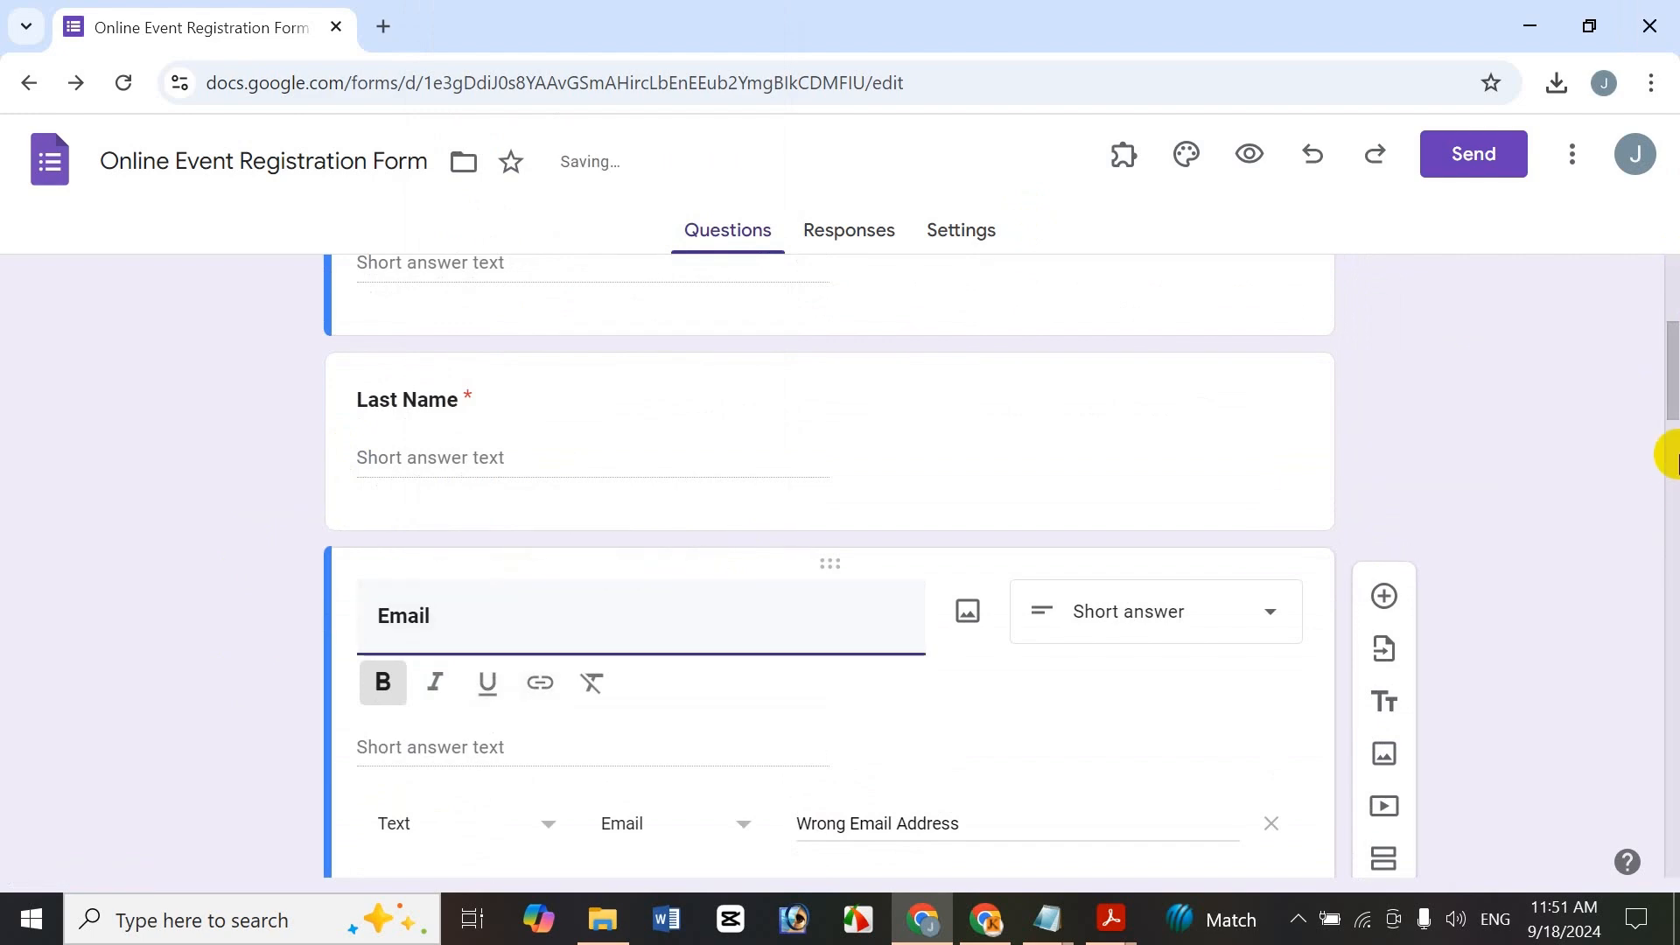
Preview the form again to check the title, description and questions without their links
drag(1672, 363, 1620, 217)
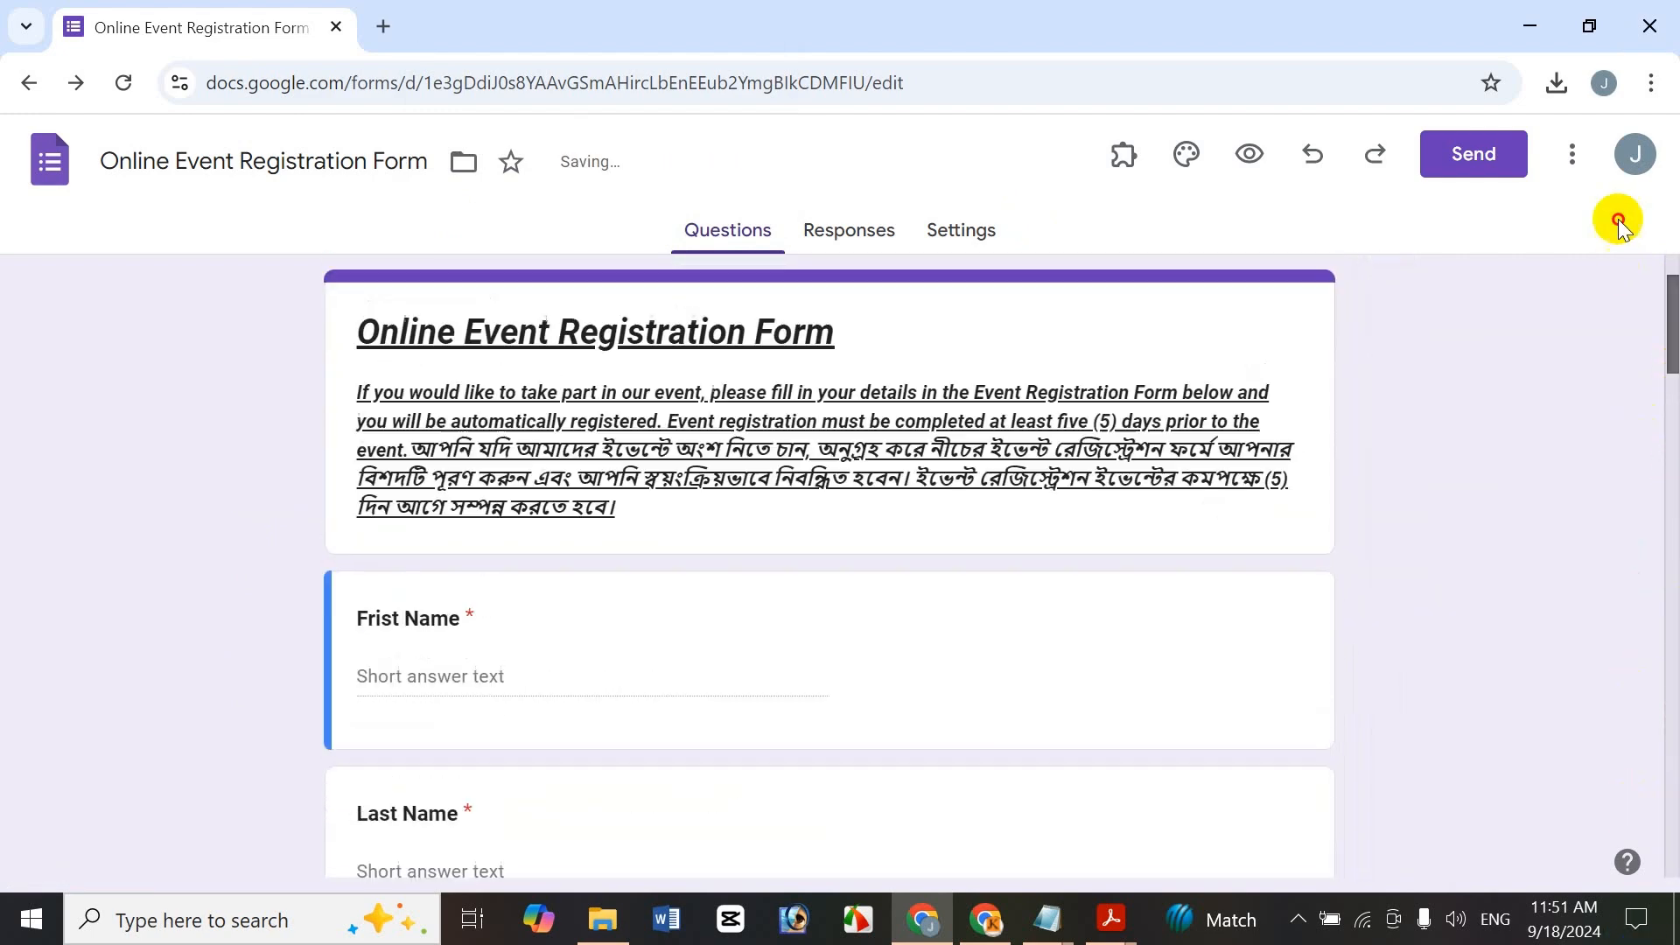
click(1251, 154)
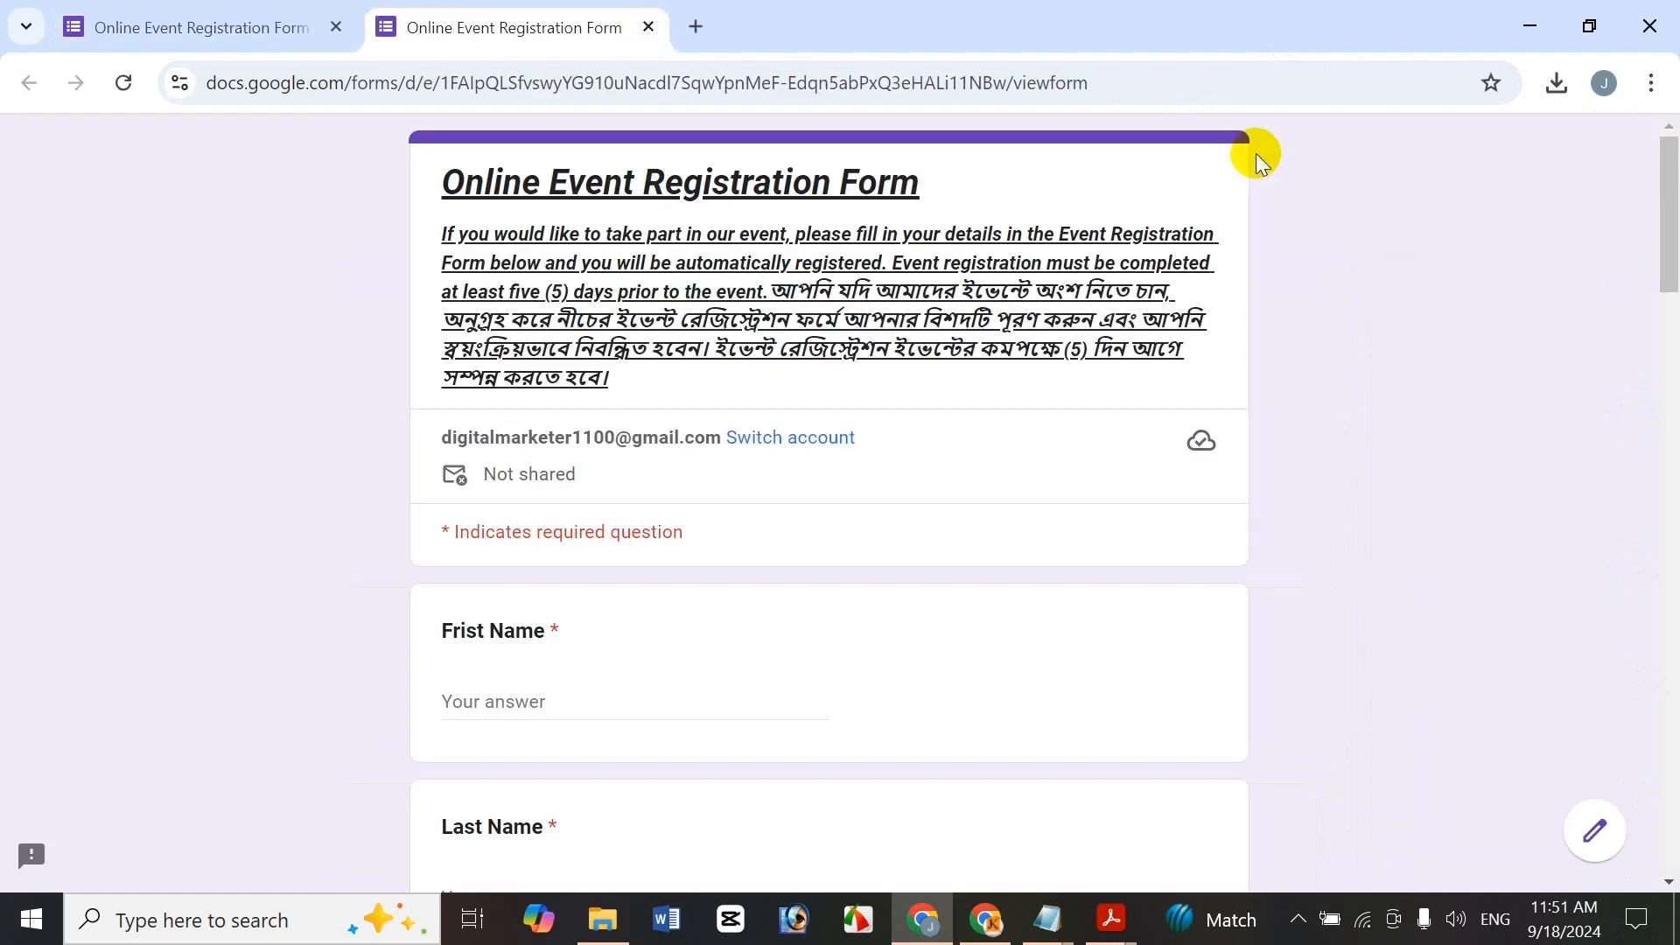
mouse_move(1672, 203)
mouse_down()
mouse_move(1672, 286)
mouse_move(1672, 203)
mouse_up()
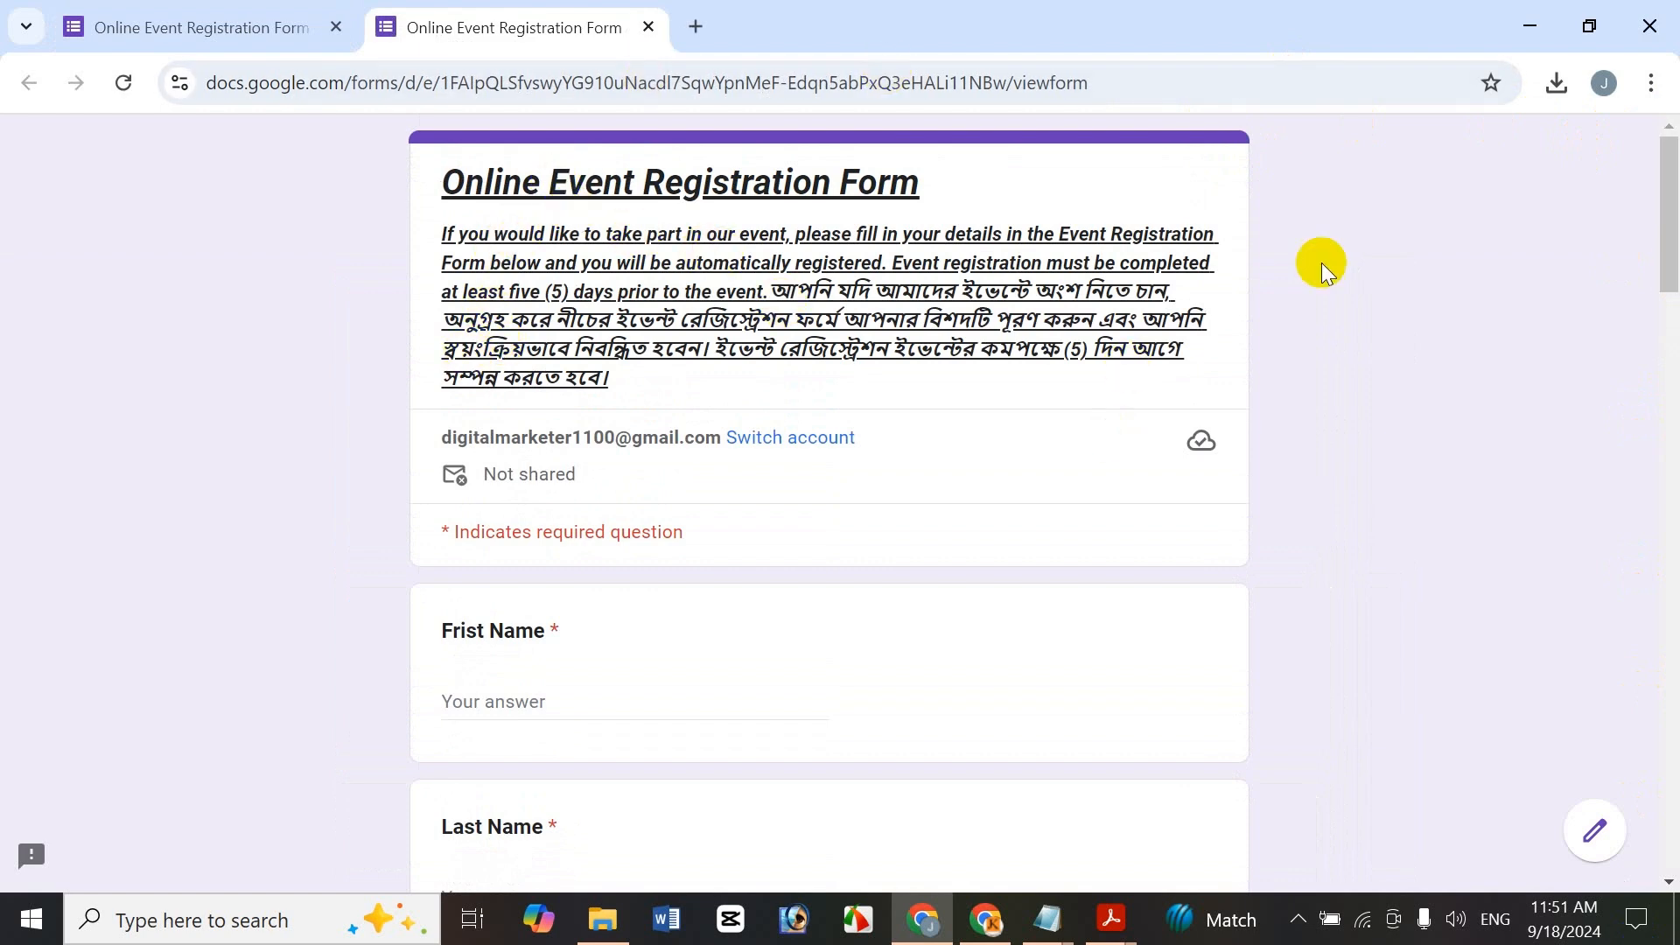
drag(1673, 194, 1673, 131)
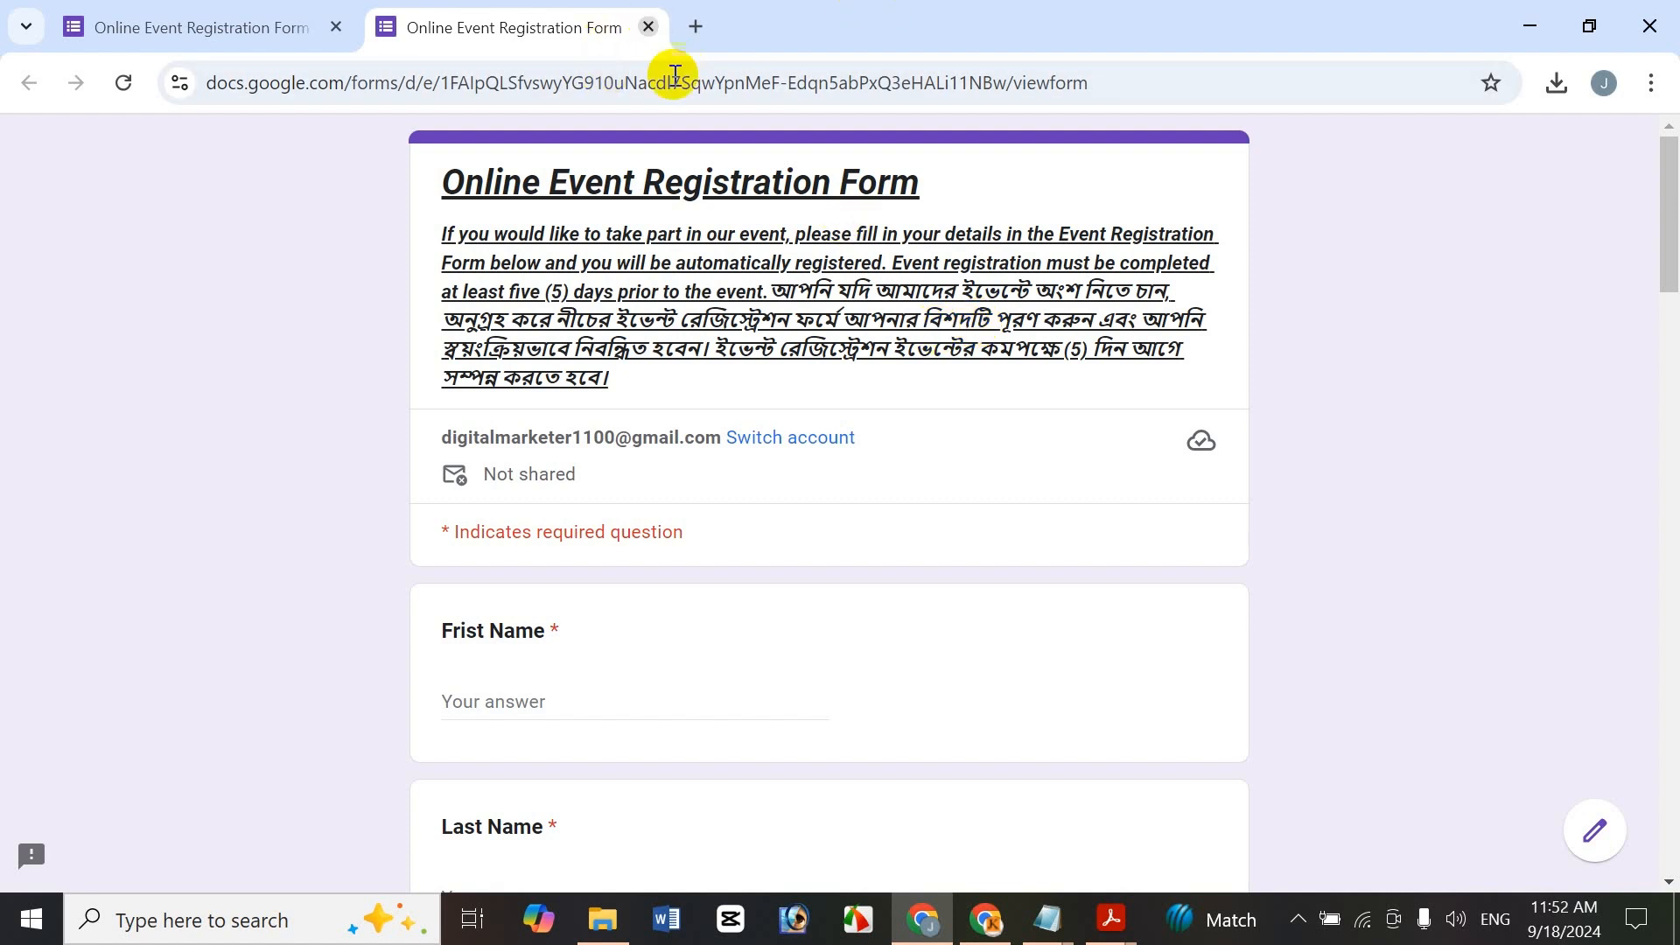
Close the form preview and switch to Adobe Acrobat to show the How To Insert Link On Google Forms PDF
click(648, 27)
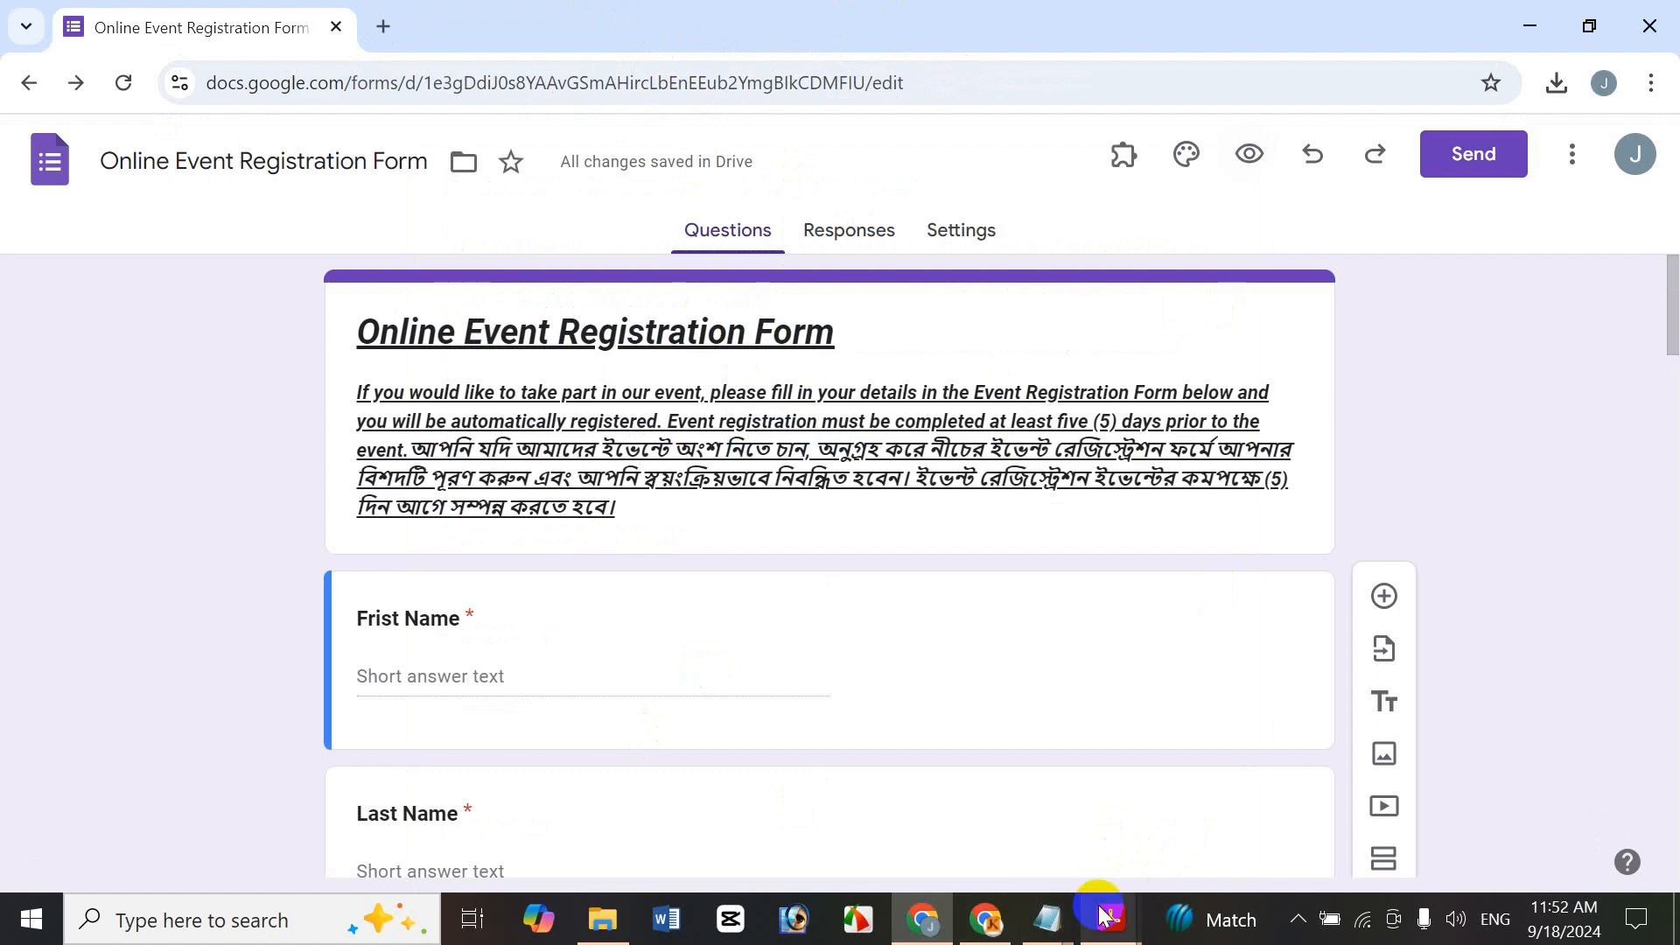
mouse_move(1107, 917)
click(995, 827)
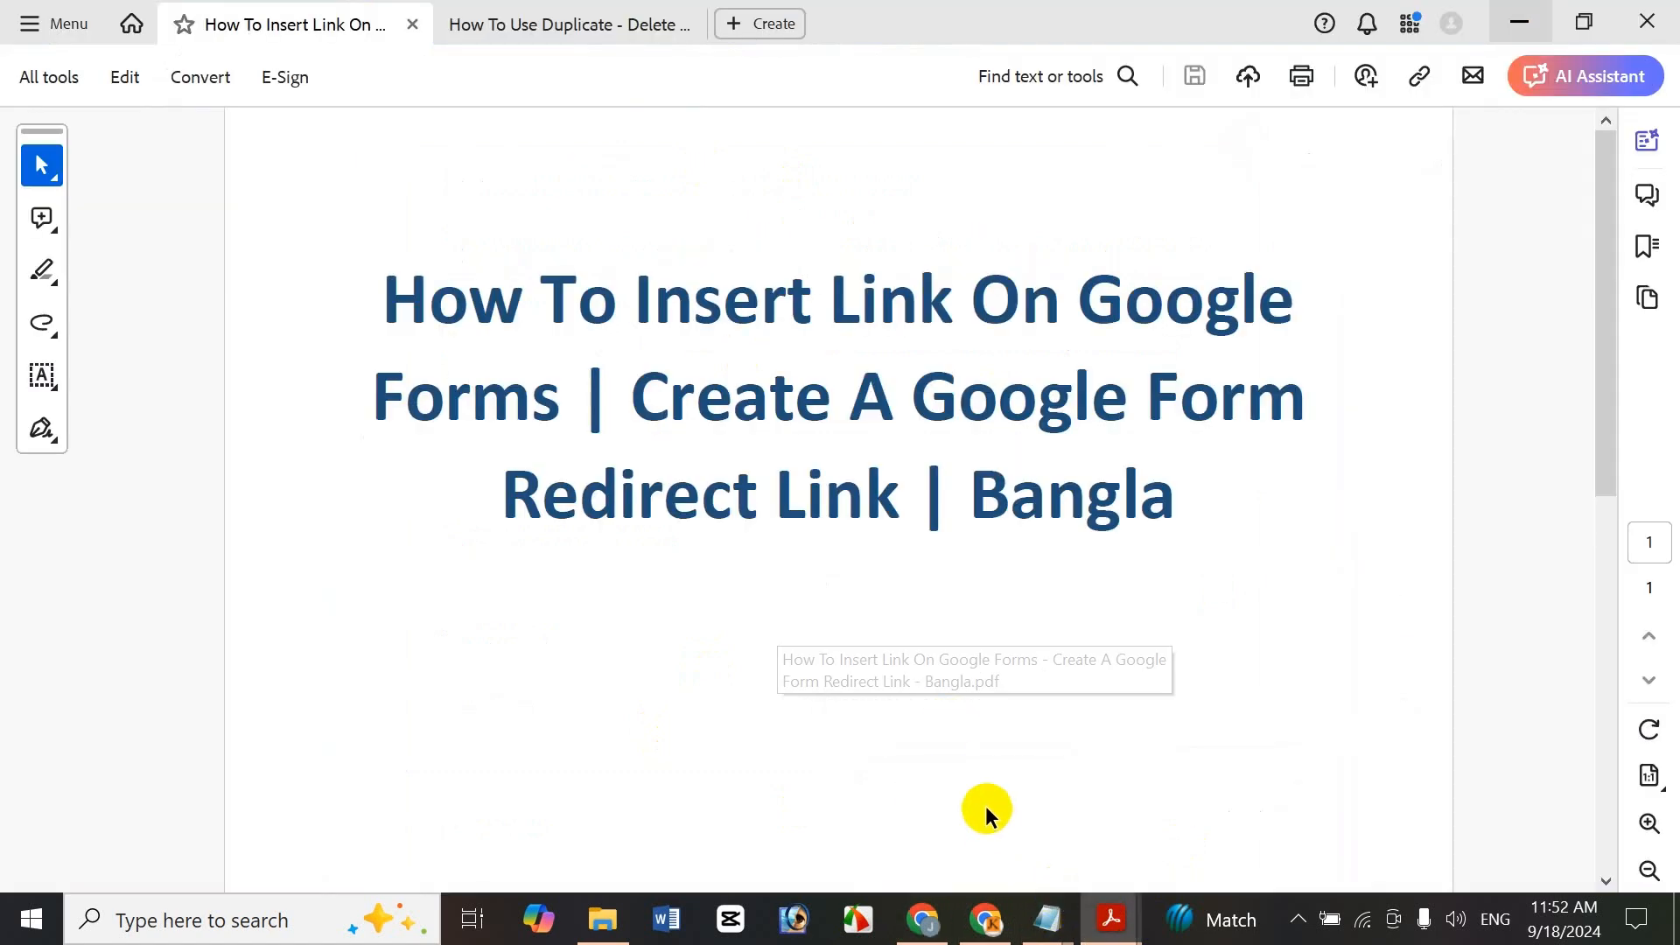